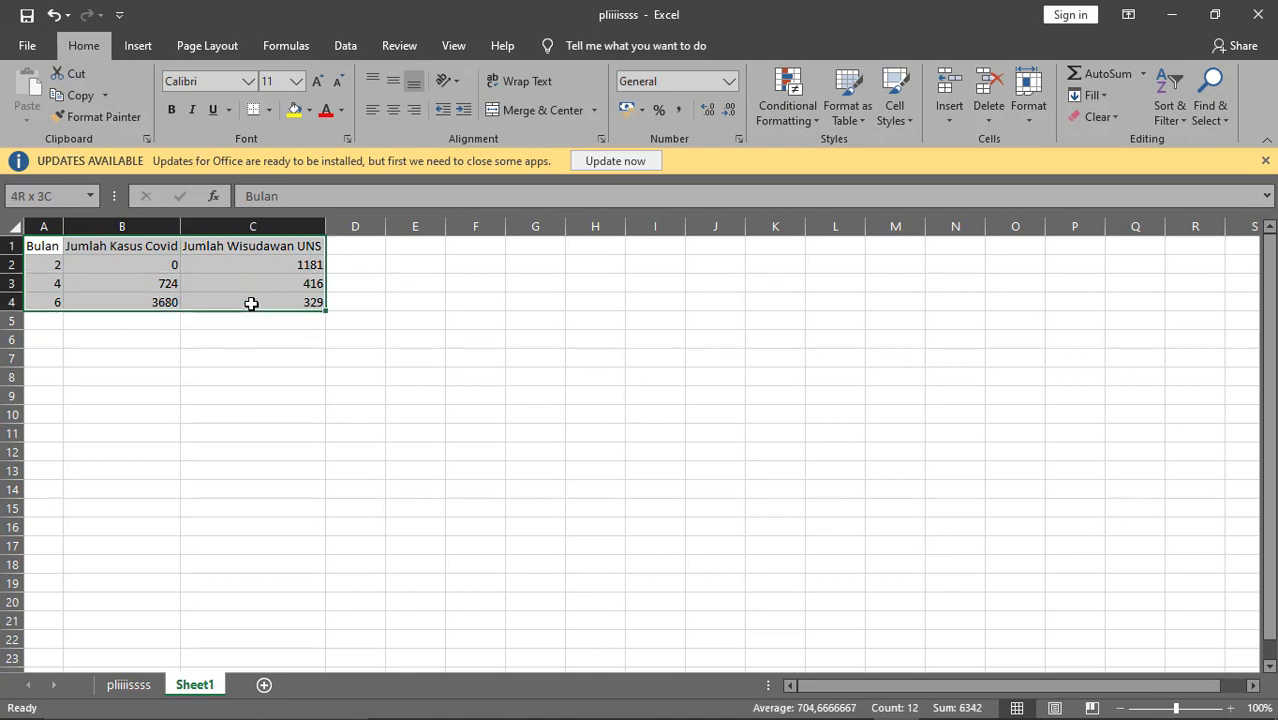
left_click(283, 338)
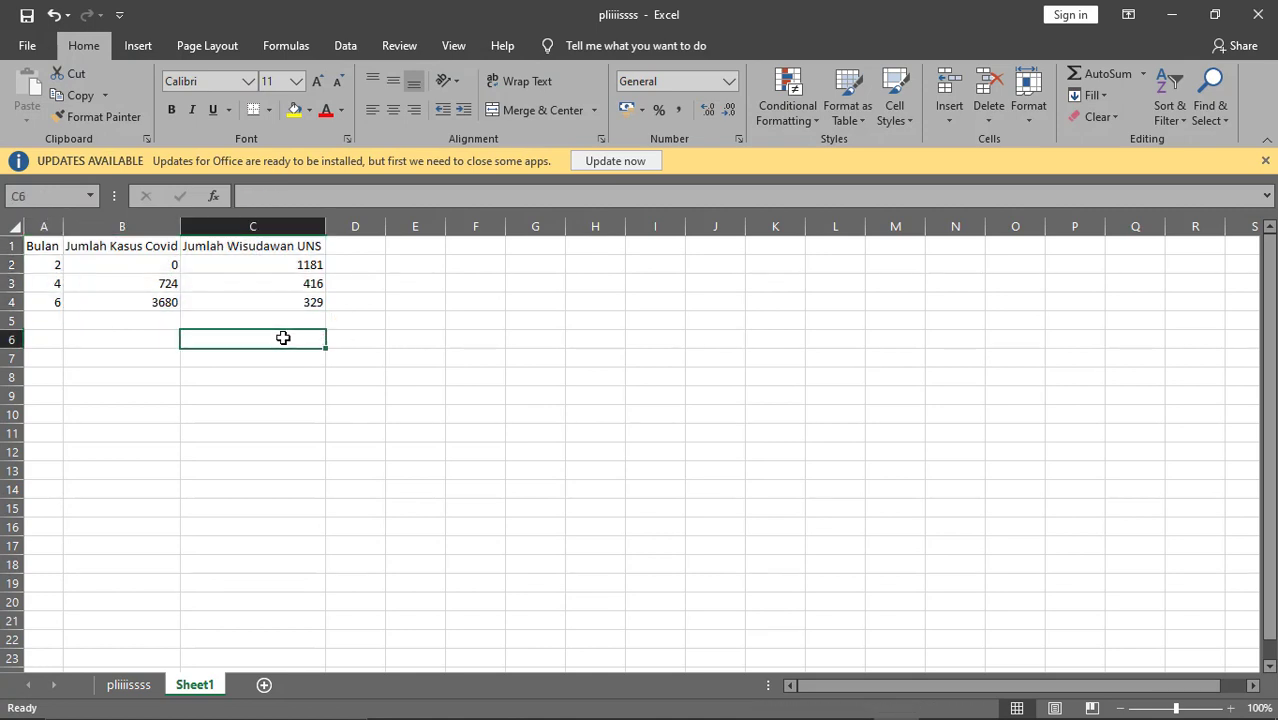
left_click(94, 250)
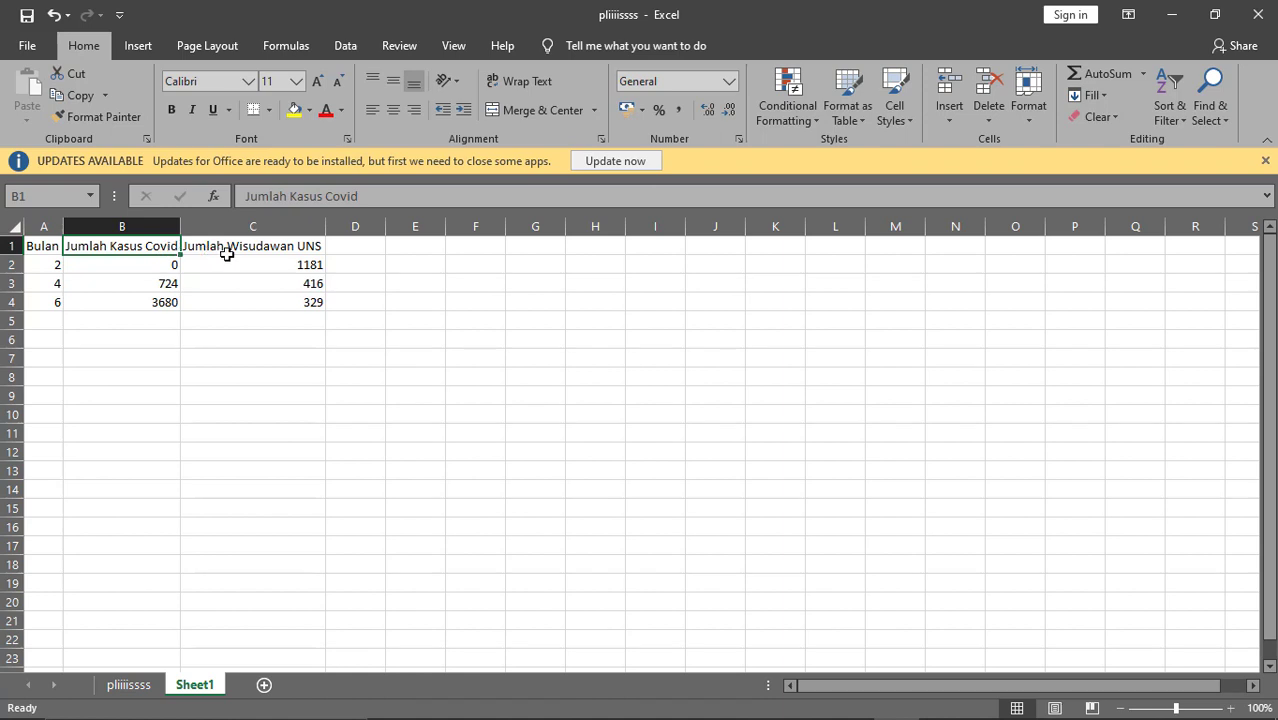
left_click(252, 300)
left_click(283, 338)
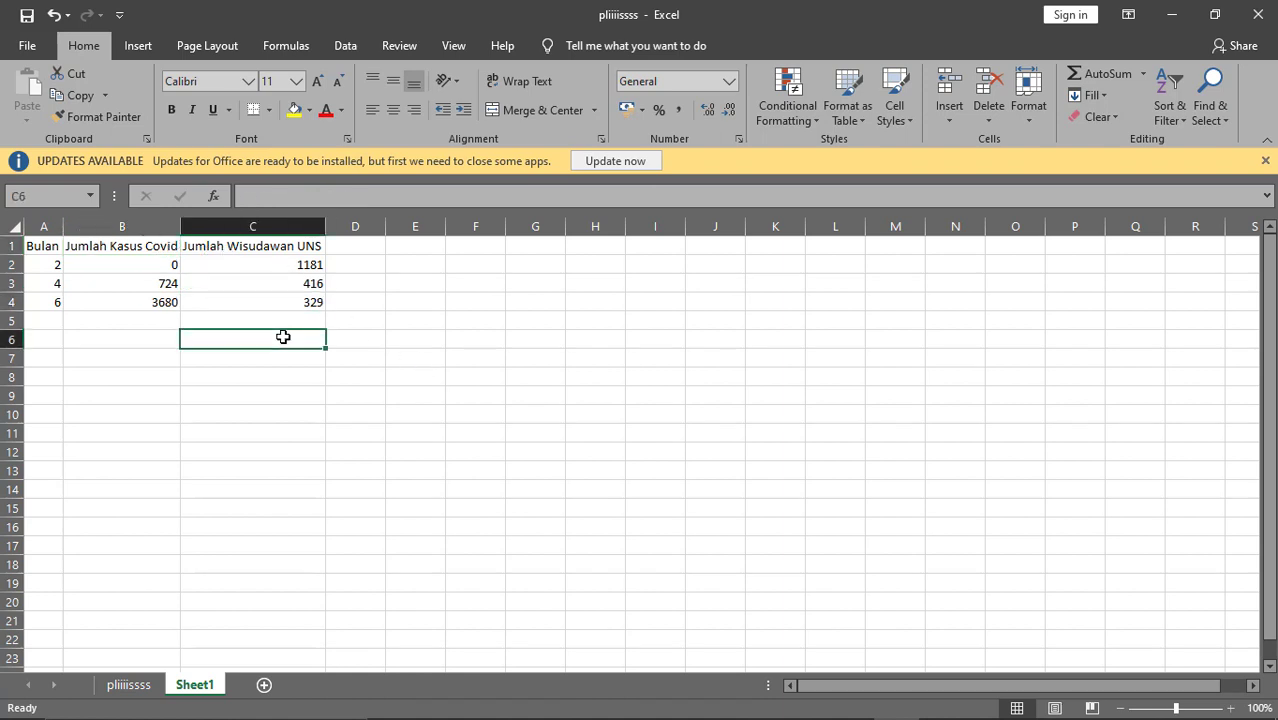
Switch to the empty Untitled3 dataset in SPSS and display its variable definitions.
key("alt+Tab")
key("alt+Tab")
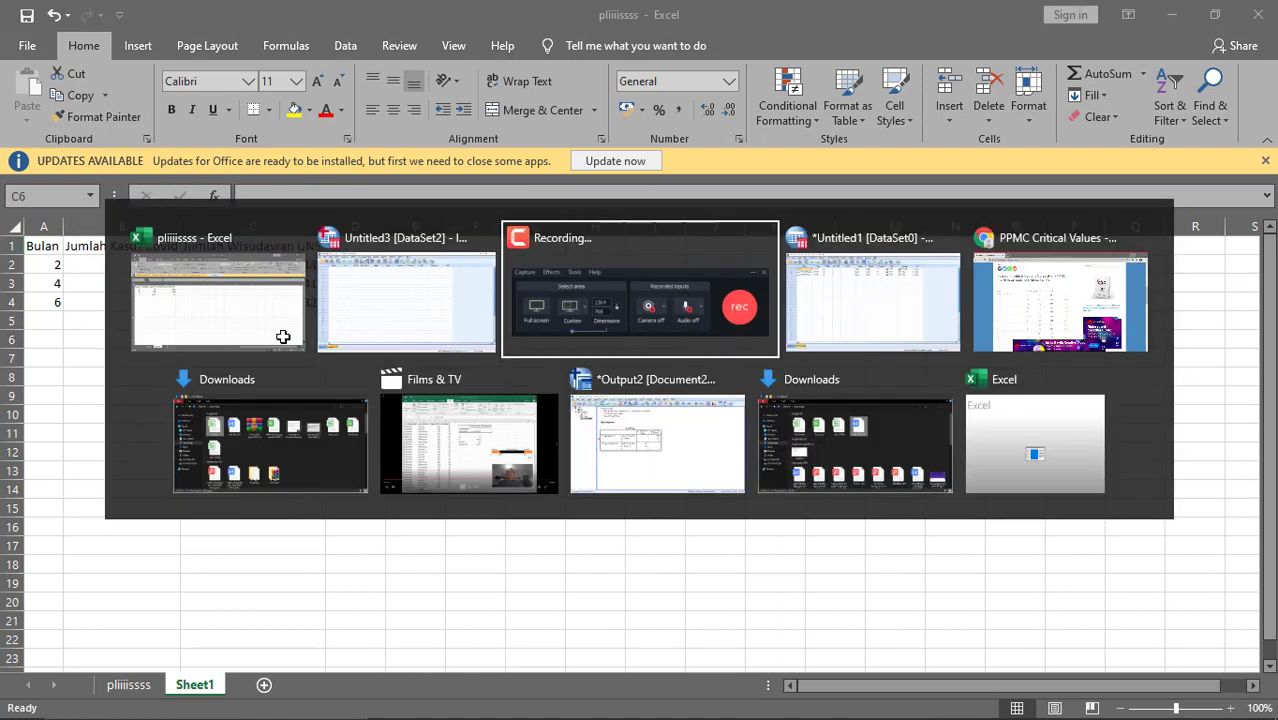
left_click(451, 319)
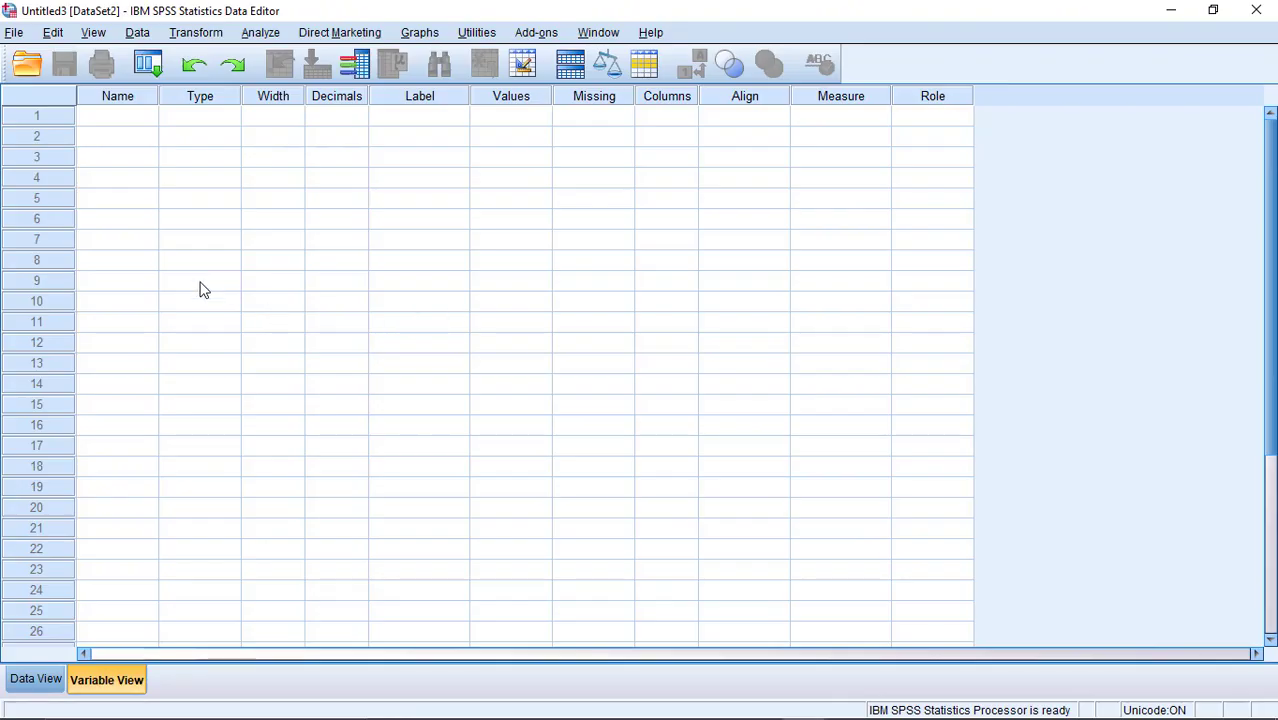
left_click(40, 692)
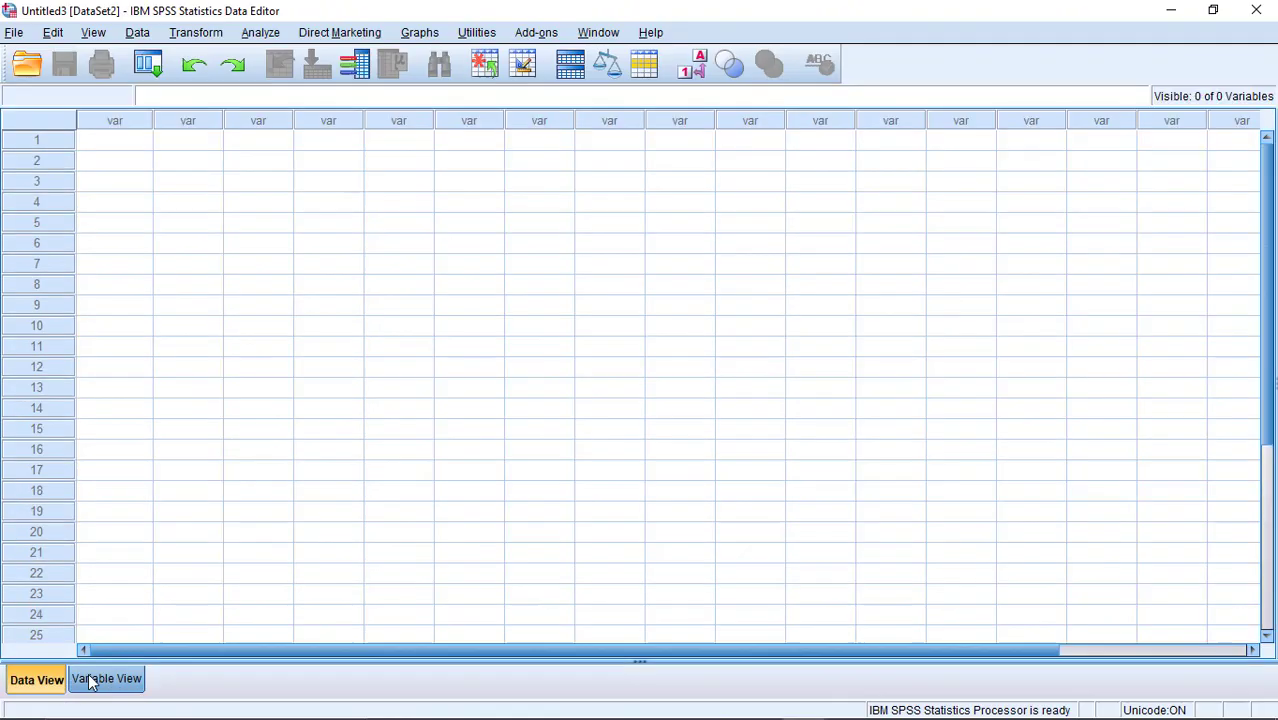
left_click(90, 682)
Define three variables named Bulan, JumlahKasusCovid and JumlahWisudawanUNS.
left_click(99, 122)
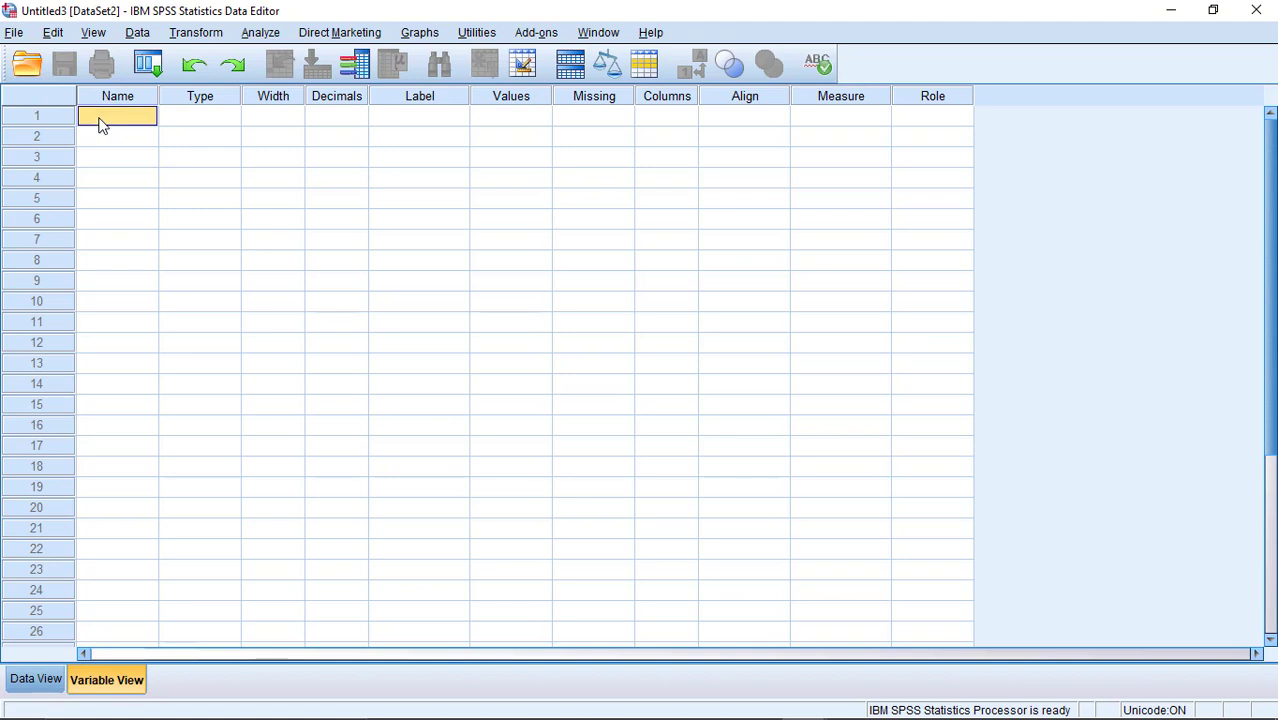
type("Bulan")
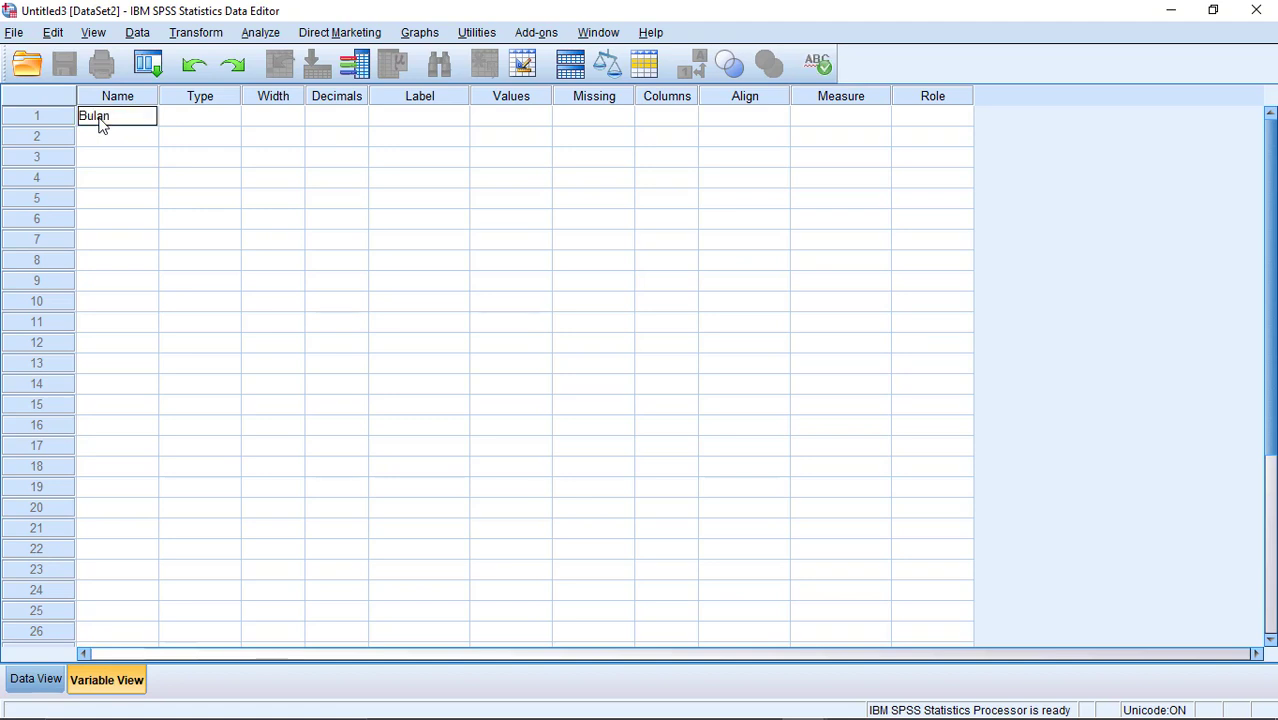
key("Return")
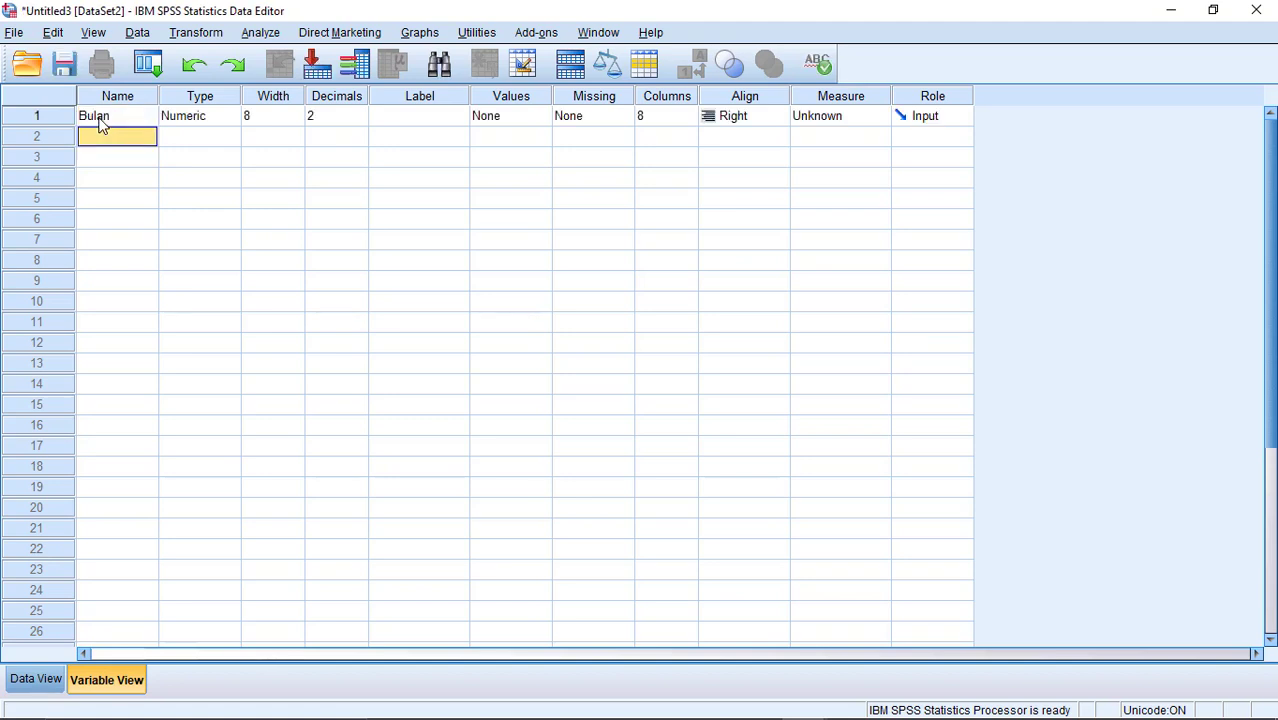
type("JumlahK")
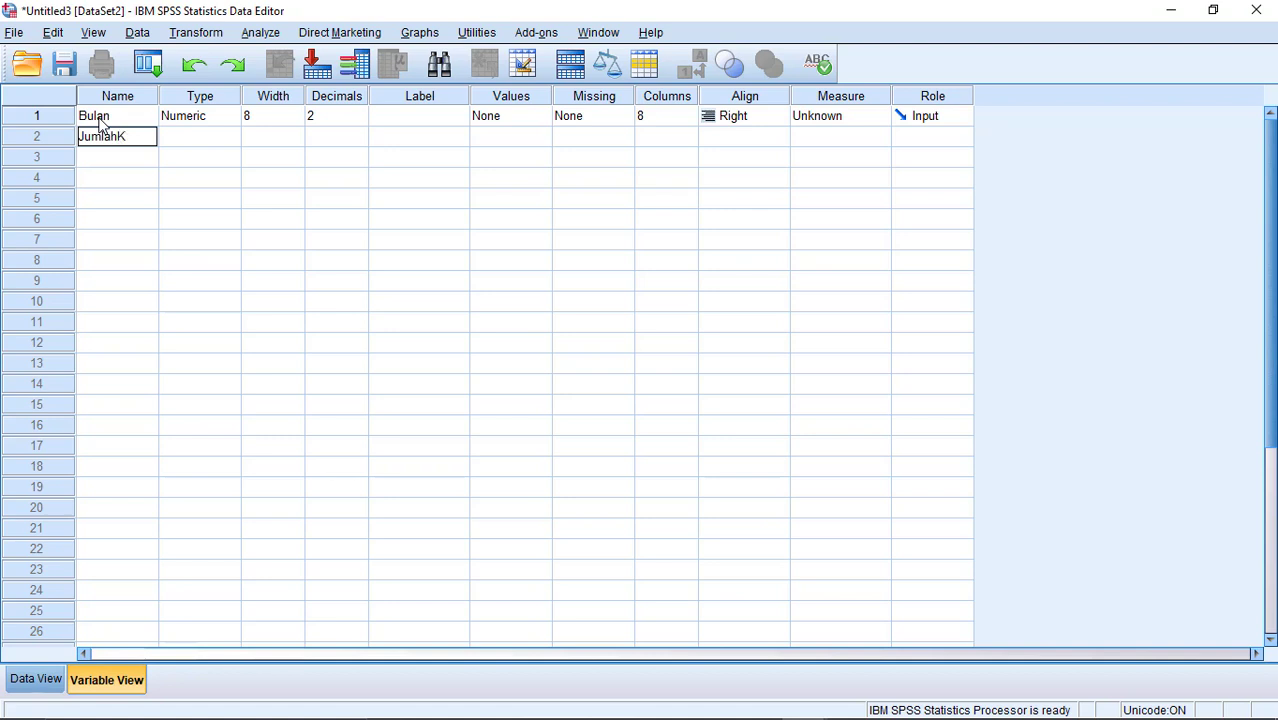
type("asusCovid")
key("Return")
type("JumlahWis")
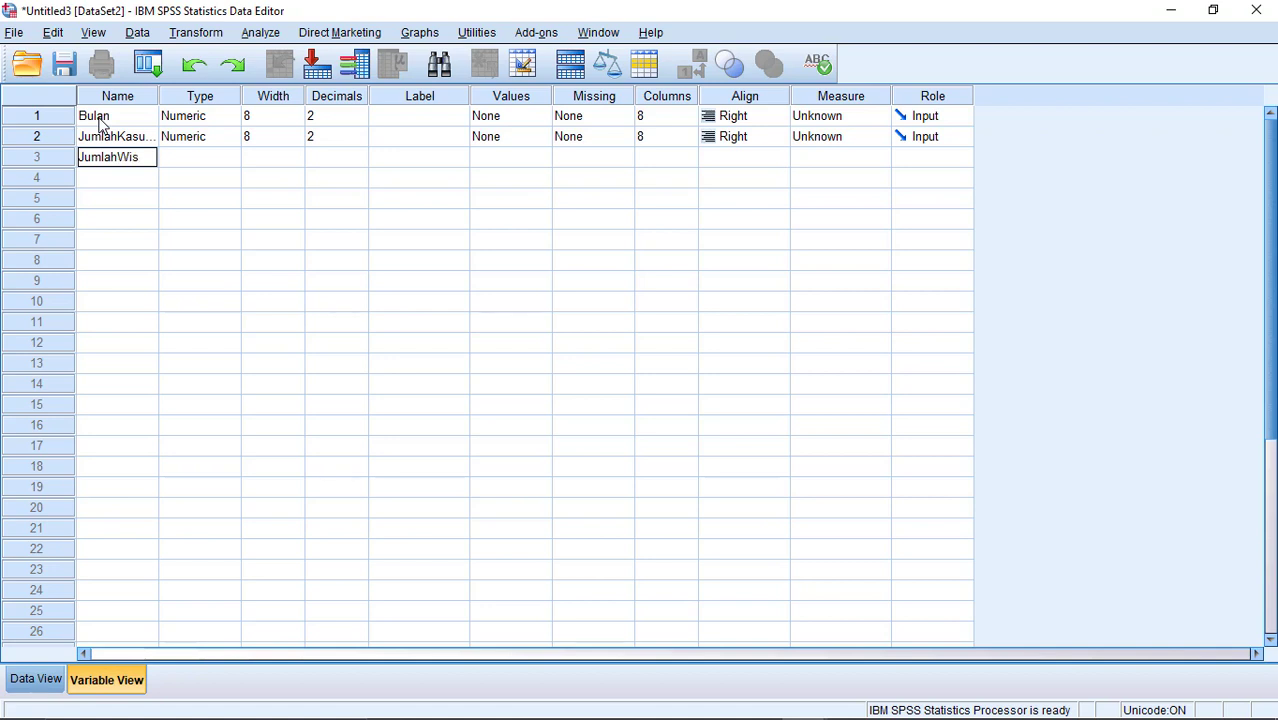
type("udawanUNS")
key("Return")
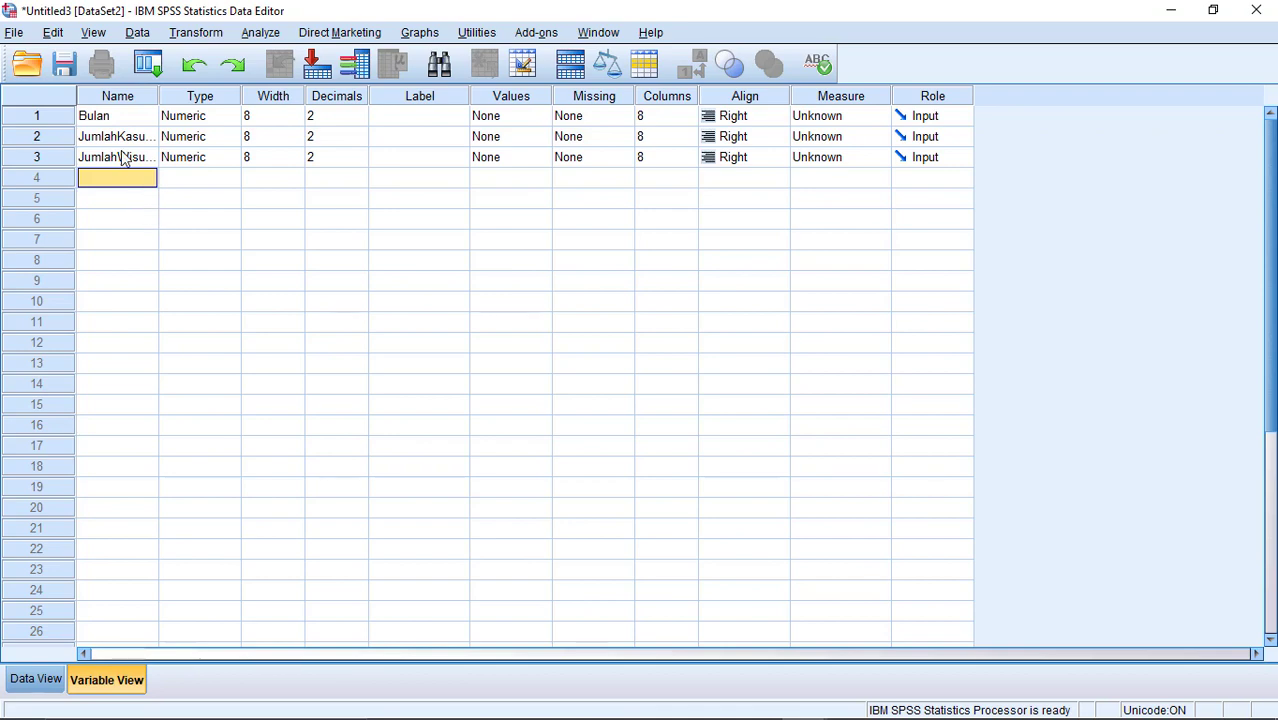
left_click(126, 143)
Copy the data in A2:C4 of the Excel sheet and paste it into the SPSS data grid, starting at the first Bulan cell.
left_click(51, 686)
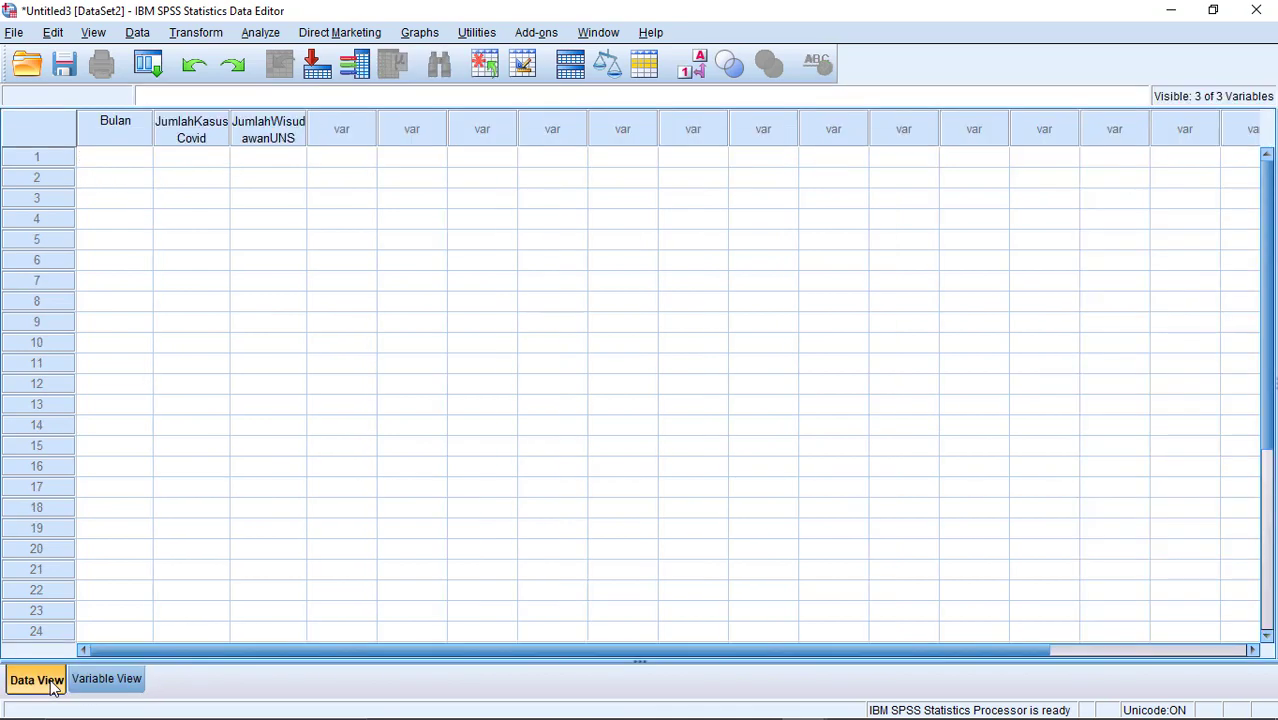
key("alt+Tab")
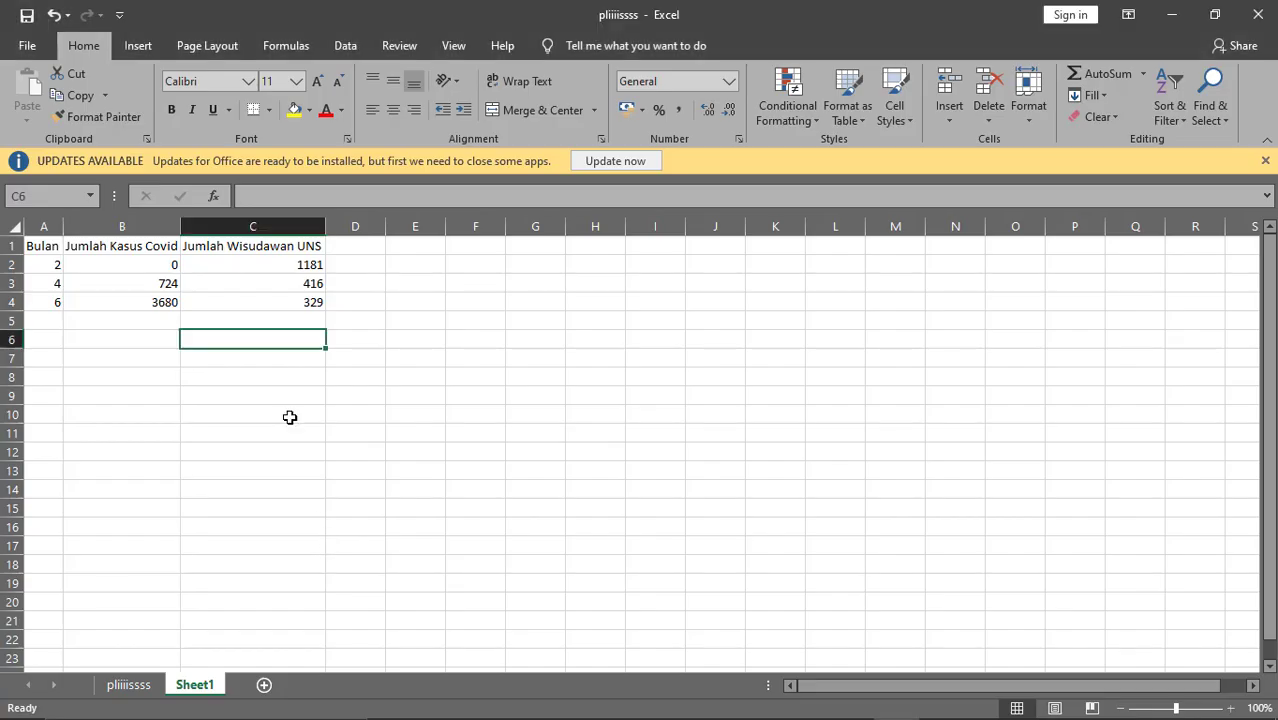
left_click_drag(45, 264, 301, 295)
key("ctrl+c")
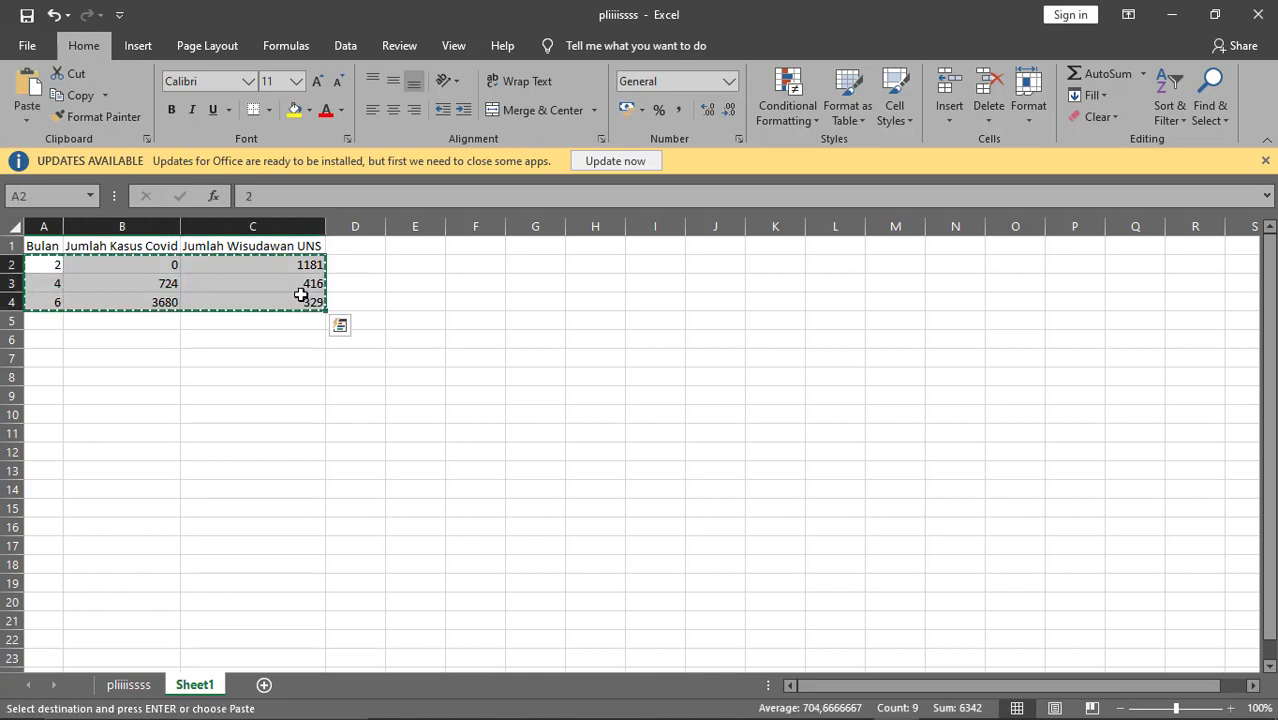
key("alt+Tab")
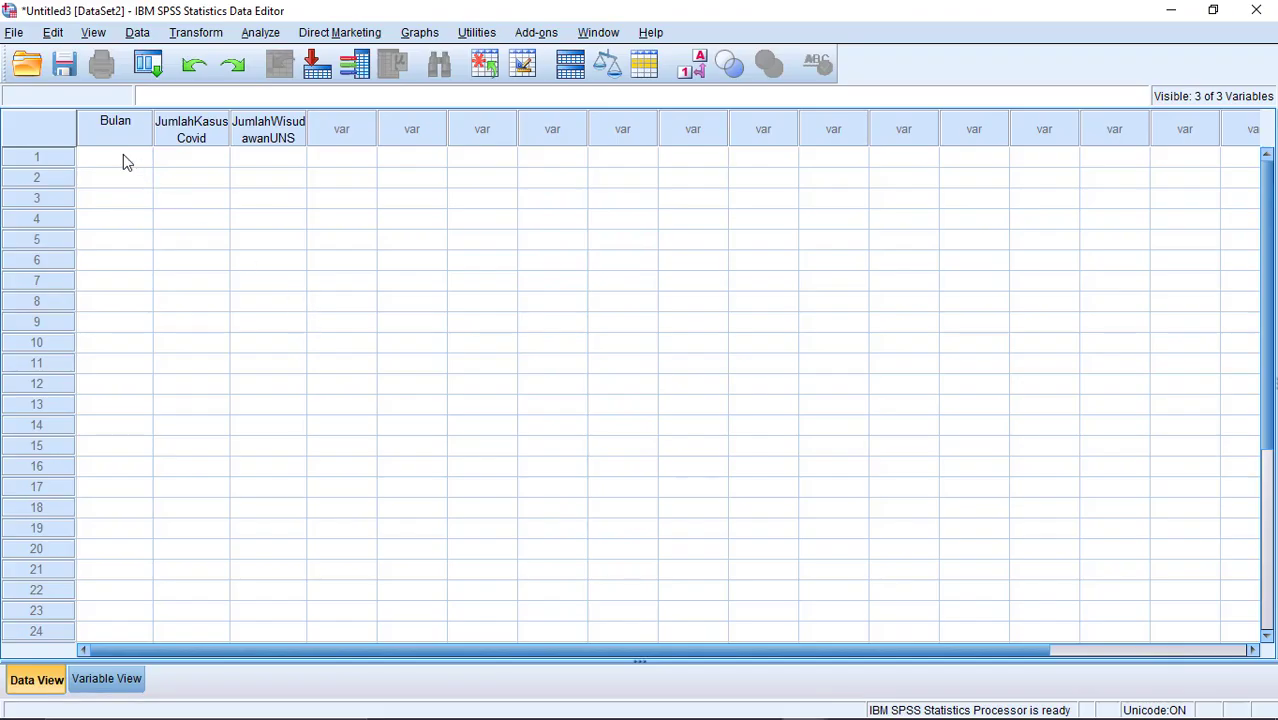
left_click(122, 157)
right_click(123, 158)
left_click(171, 216)
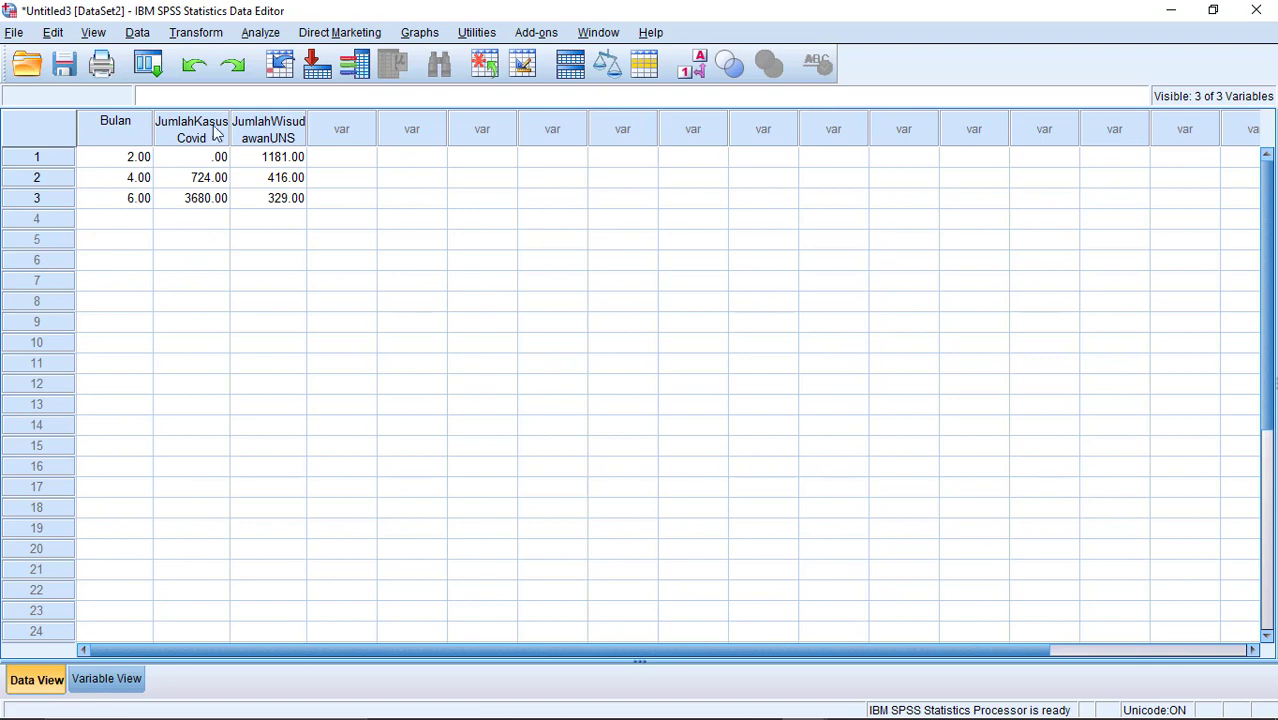
Run a two-tailed bivariate Pearson correlation between JumlahKasusCovid and JumlahWisudawanUNS, flagging significant correlations.
left_click(268, 34)
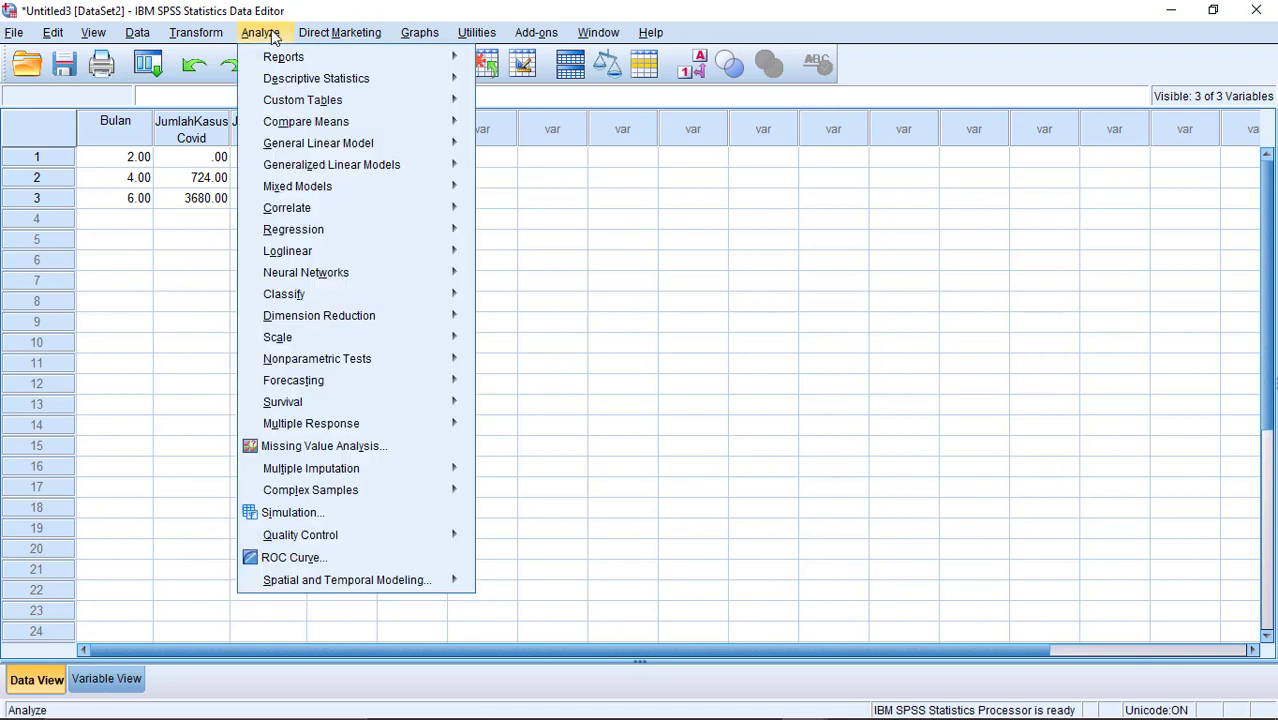
mouse_move(393, 208)
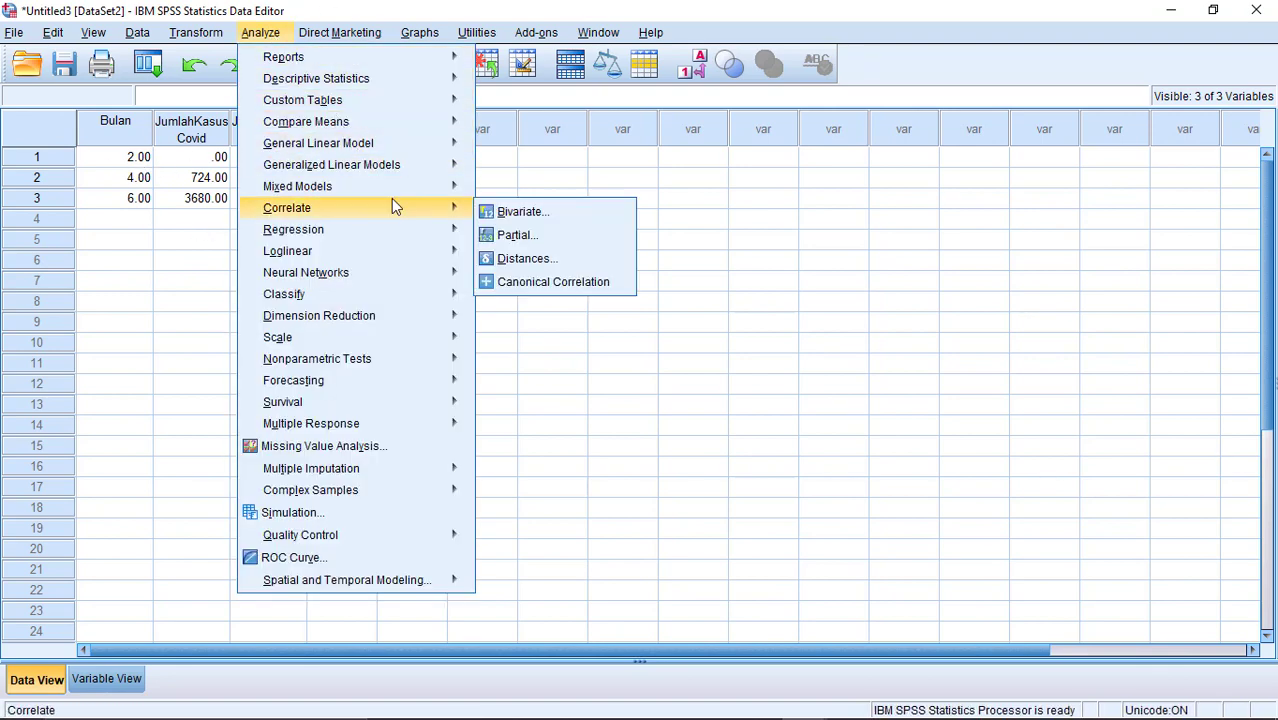
left_click(516, 211)
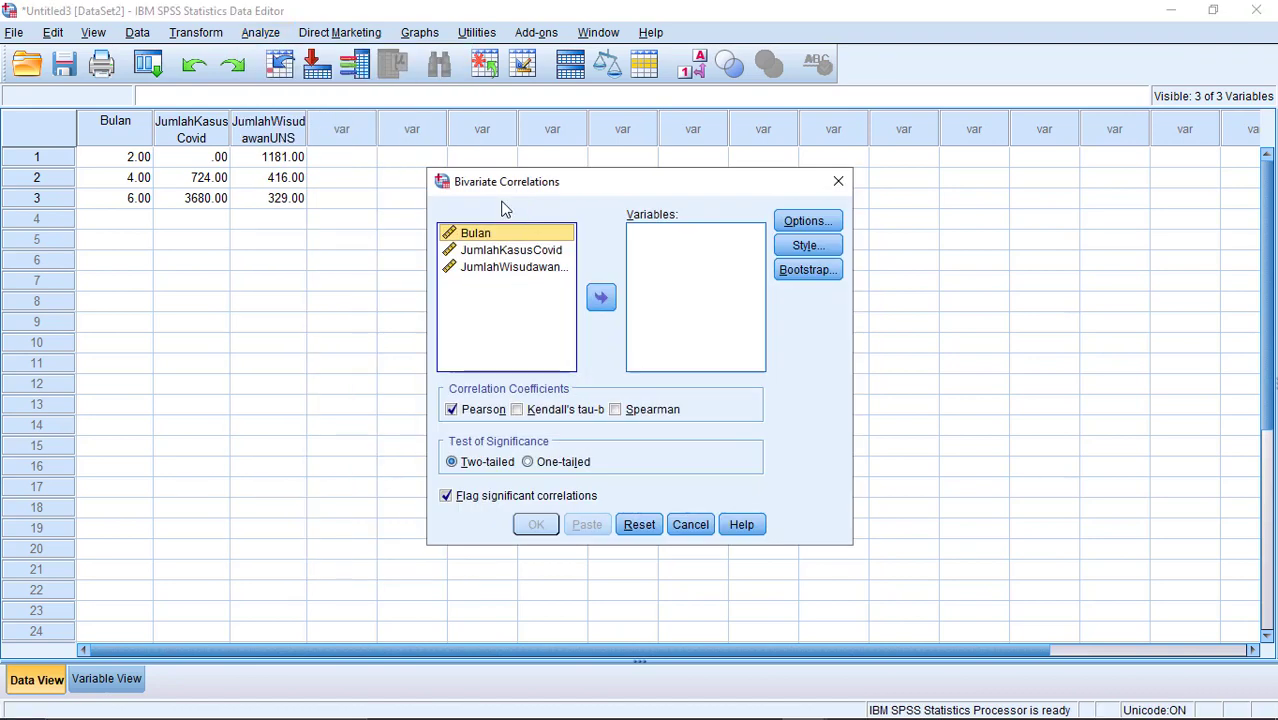
left_click(525, 252)
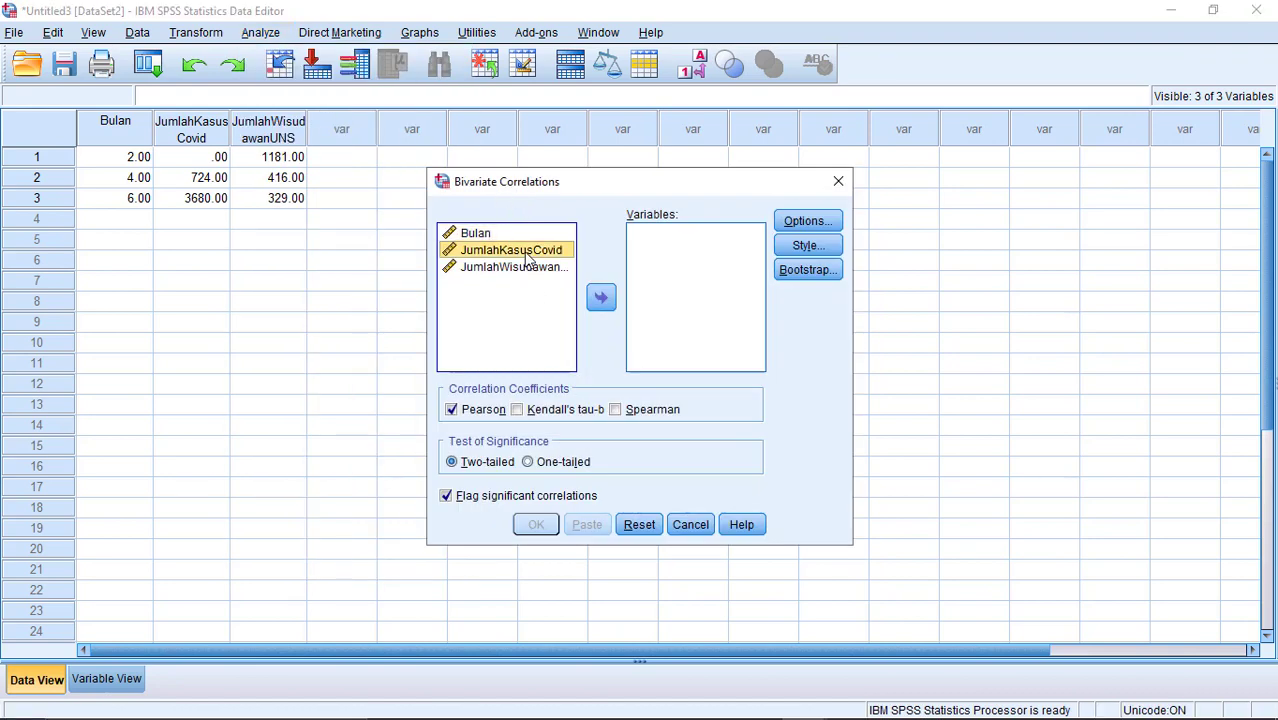
left_click(600, 299)
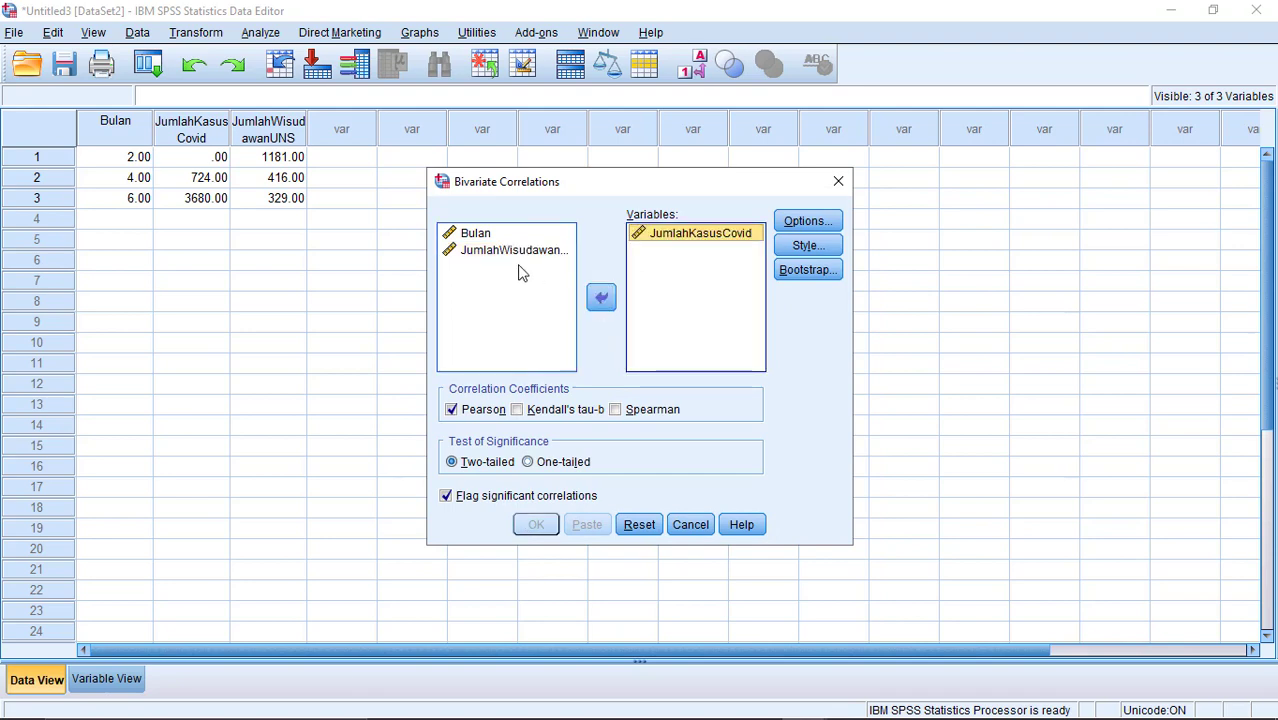
left_click(507, 254)
left_click(601, 298)
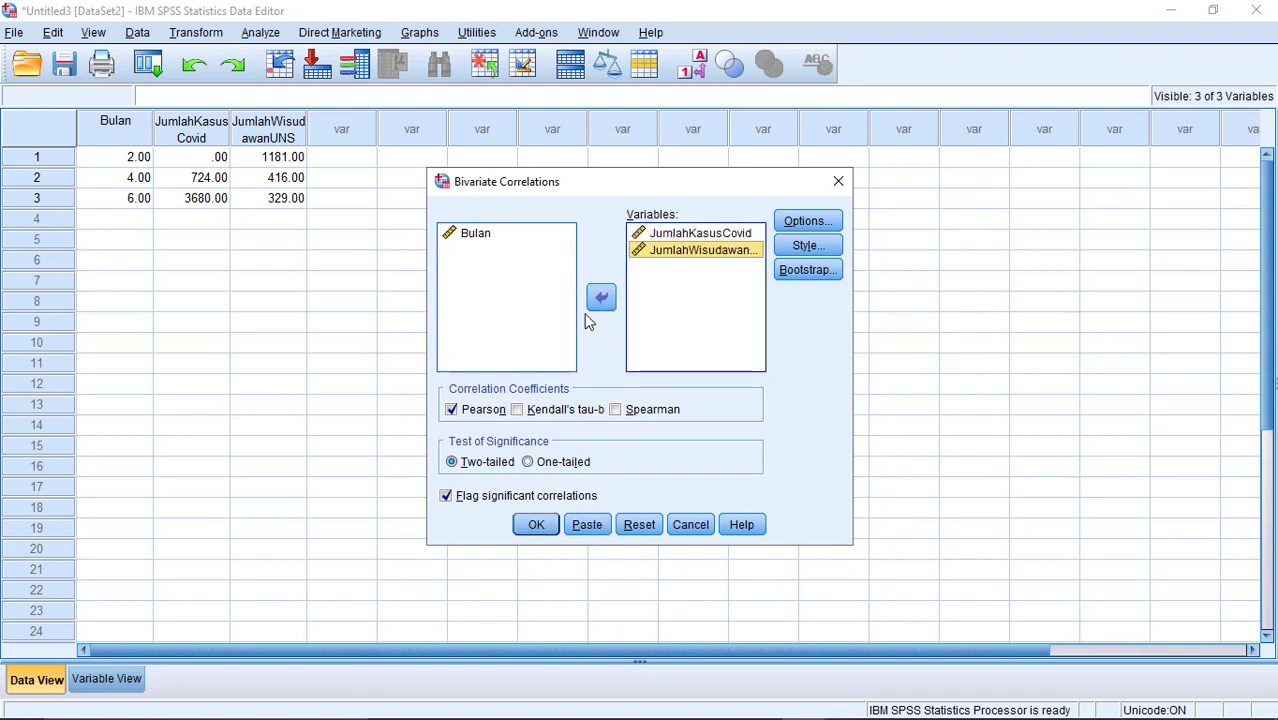
left_click(453, 412)
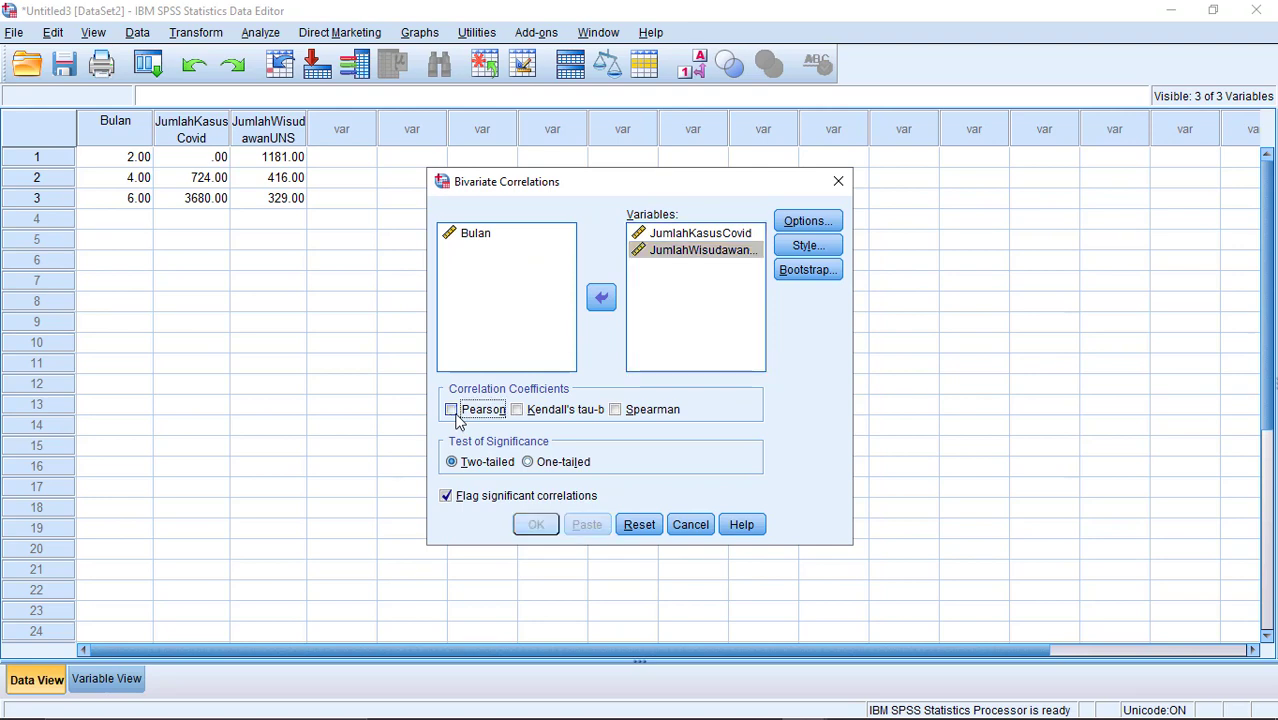
left_click(453, 412)
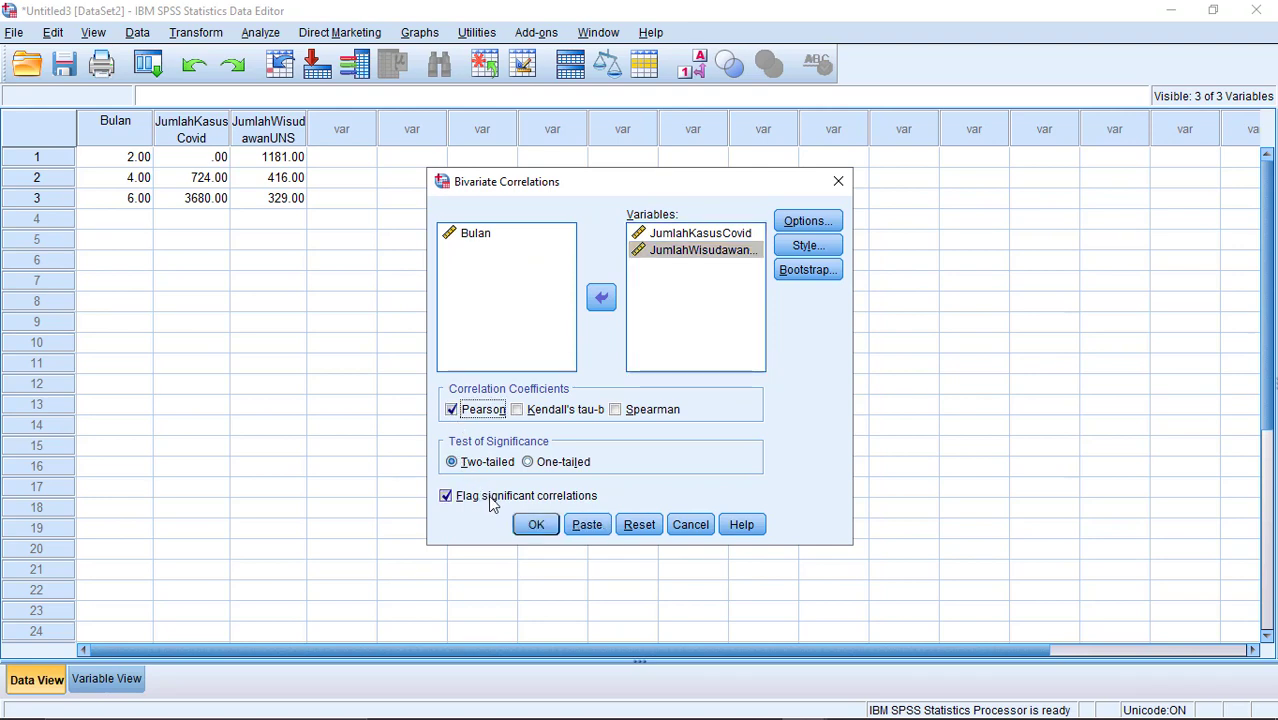
left_click(536, 524)
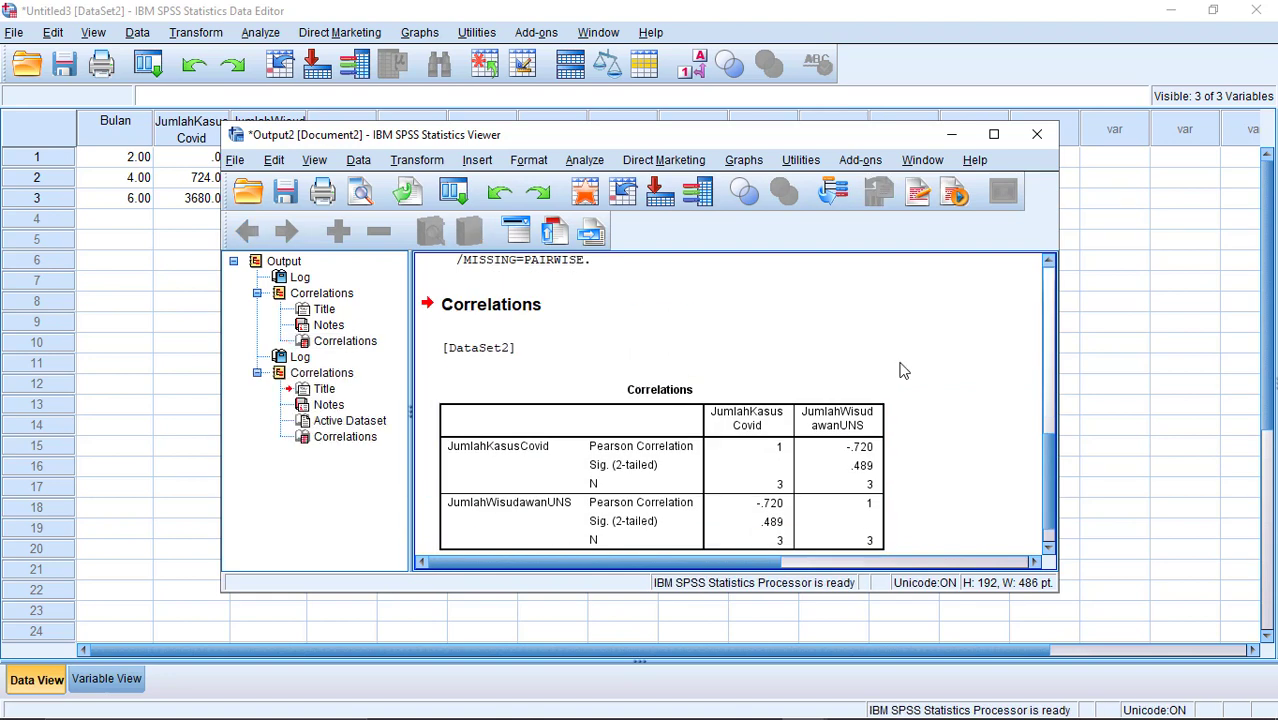
Examine the correlation output, reading the Pearson coefficient and significance for the two variables.
left_click(1048, 352)
left_click(1048, 352)
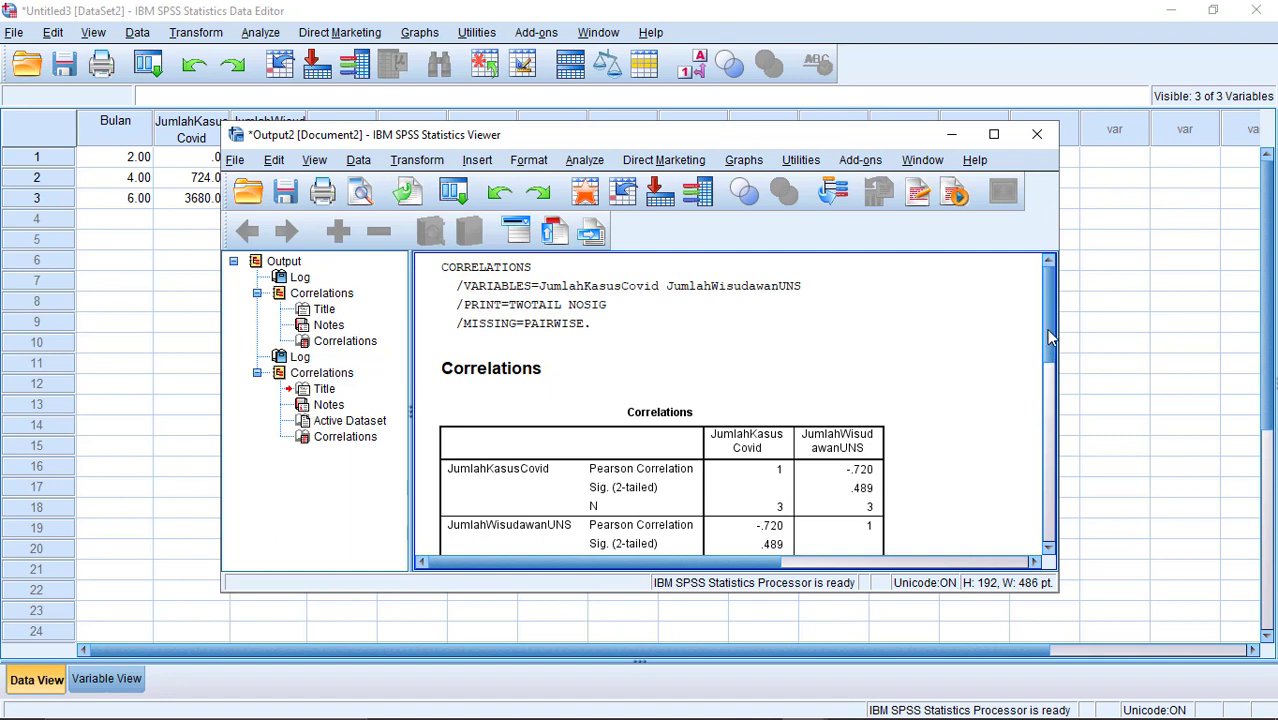
left_click(1048, 547)
left_click(1048, 547)
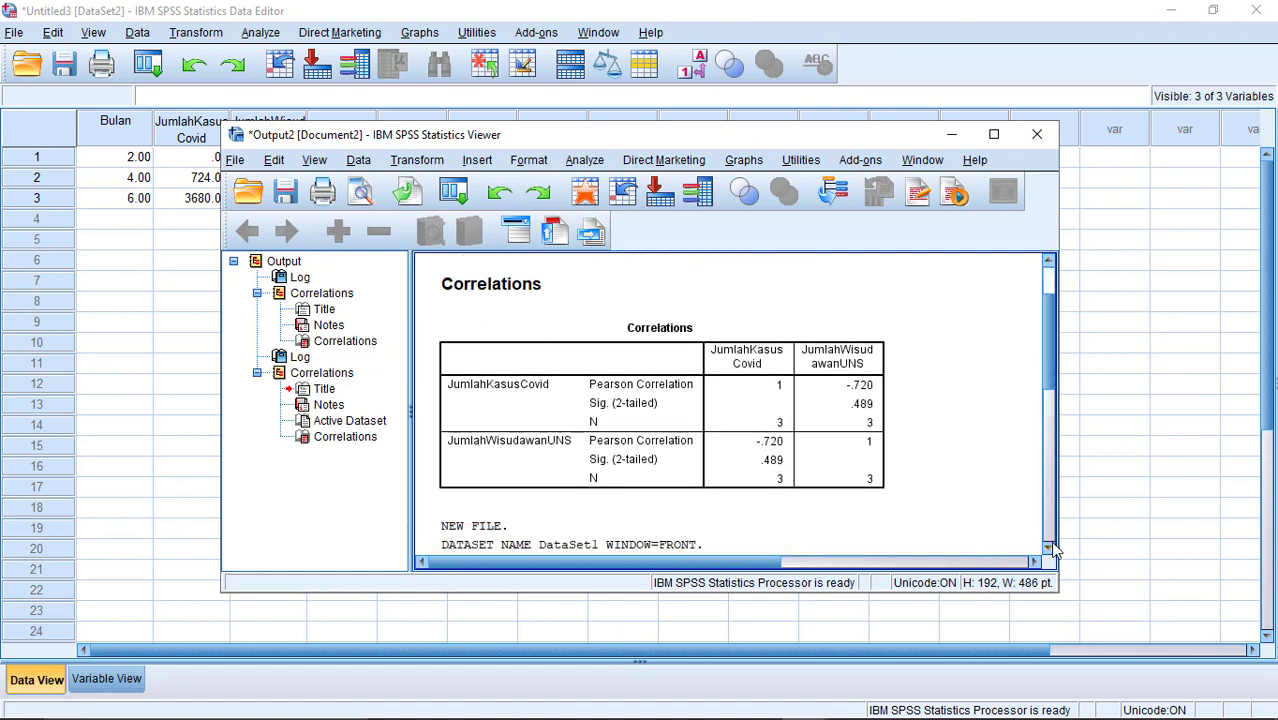
left_click(1048, 547)
left_click(1048, 262)
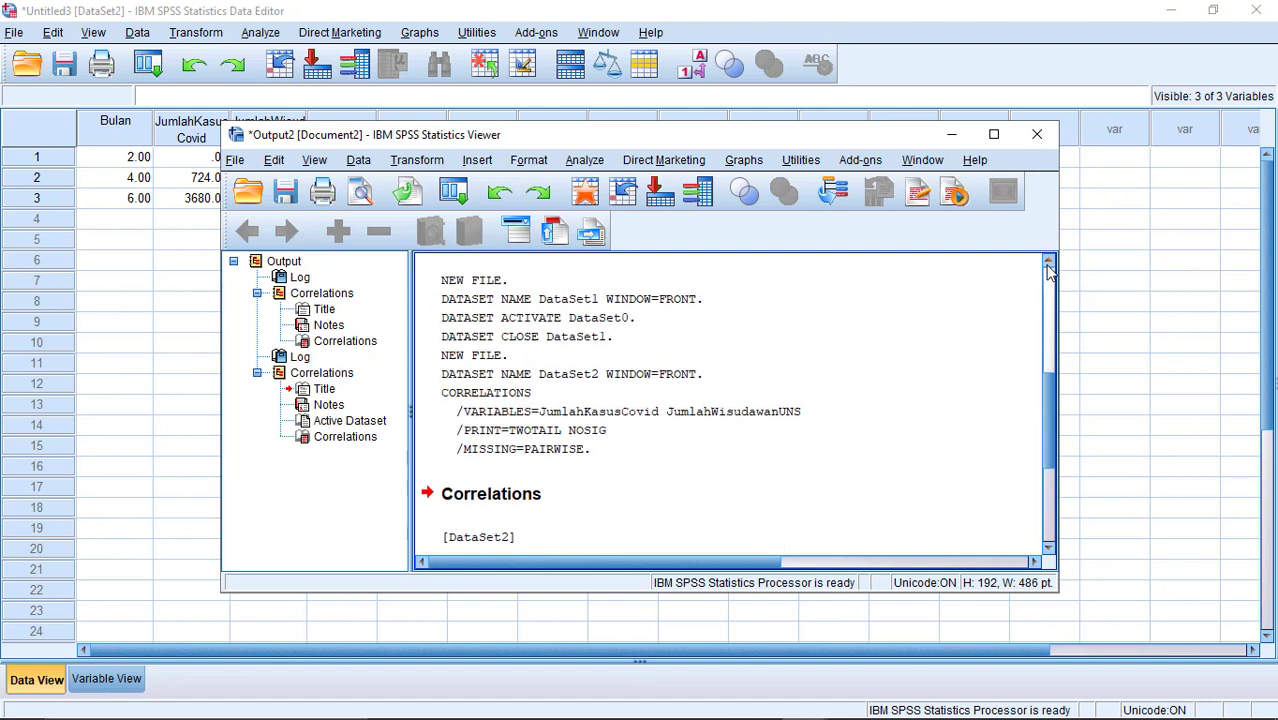
left_click(1048, 264)
left_click(1048, 264)
left_click(1048, 264)
left_click(1048, 264)
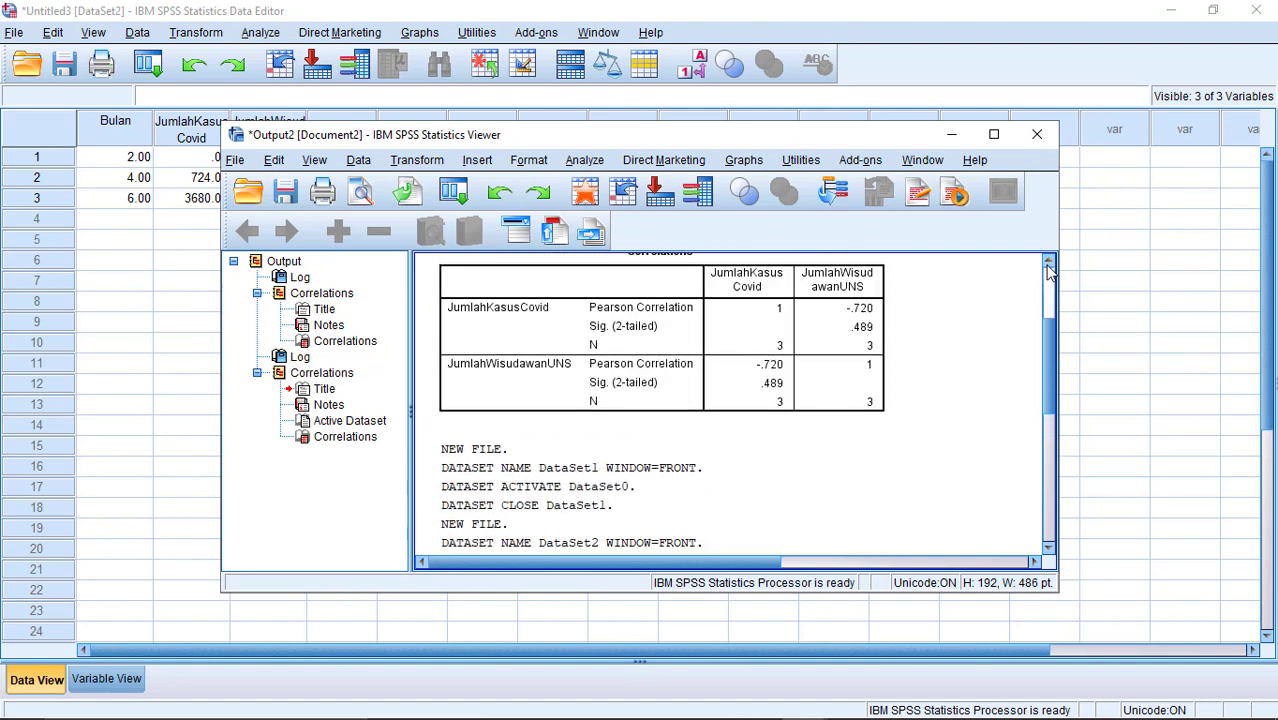
left_click(1048, 264)
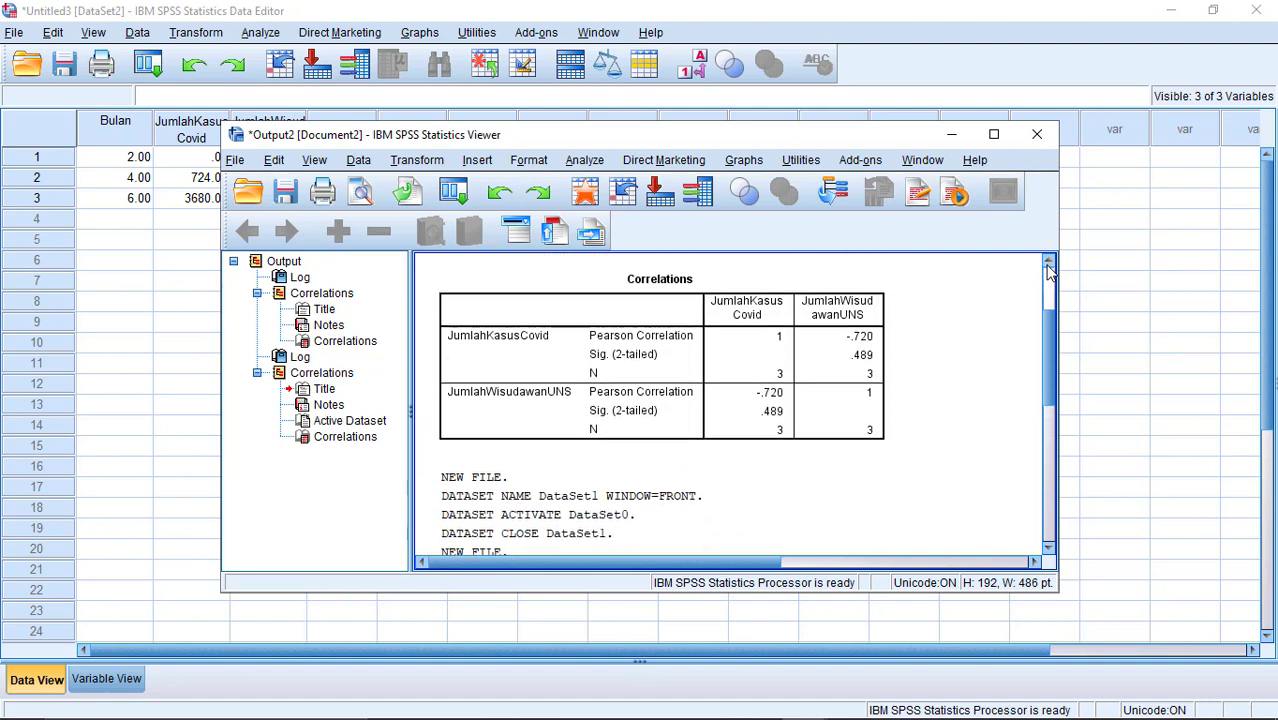
left_click(739, 348)
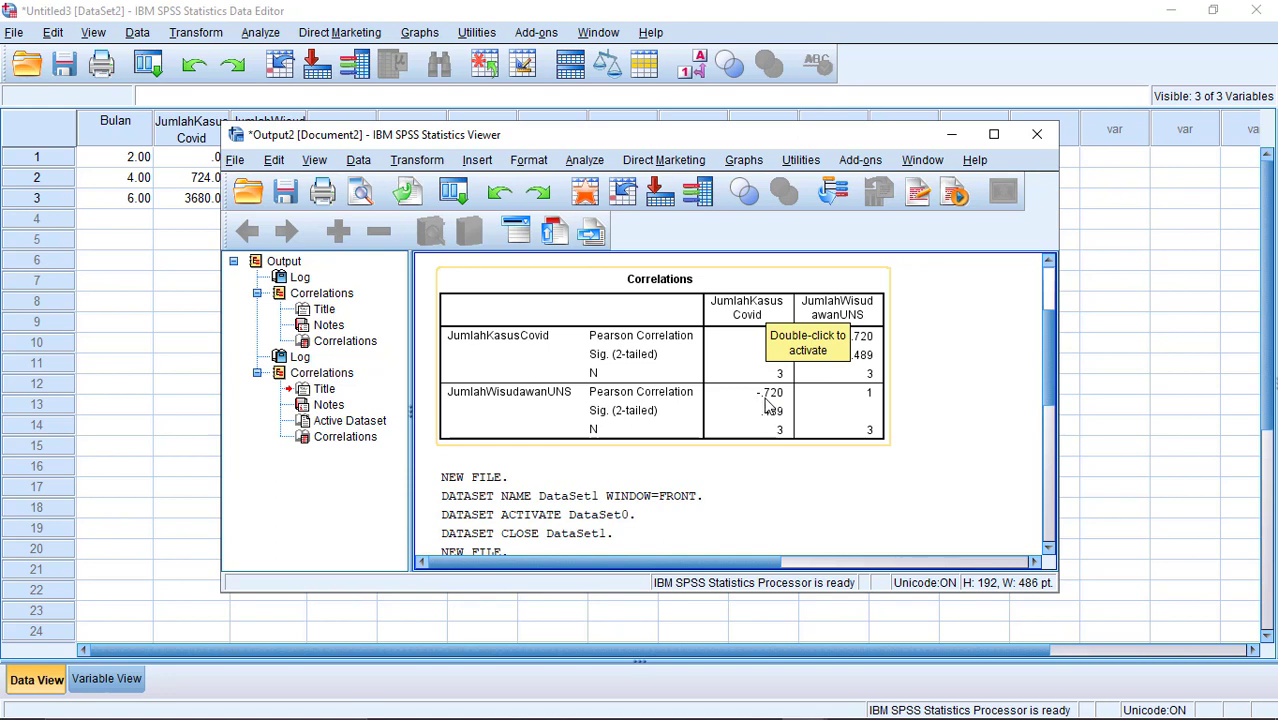
Switch back to the Excel sheet and review the Covid case and graduate figures behind the correlation.
key("alt+Tab")
key("alt+Tab")
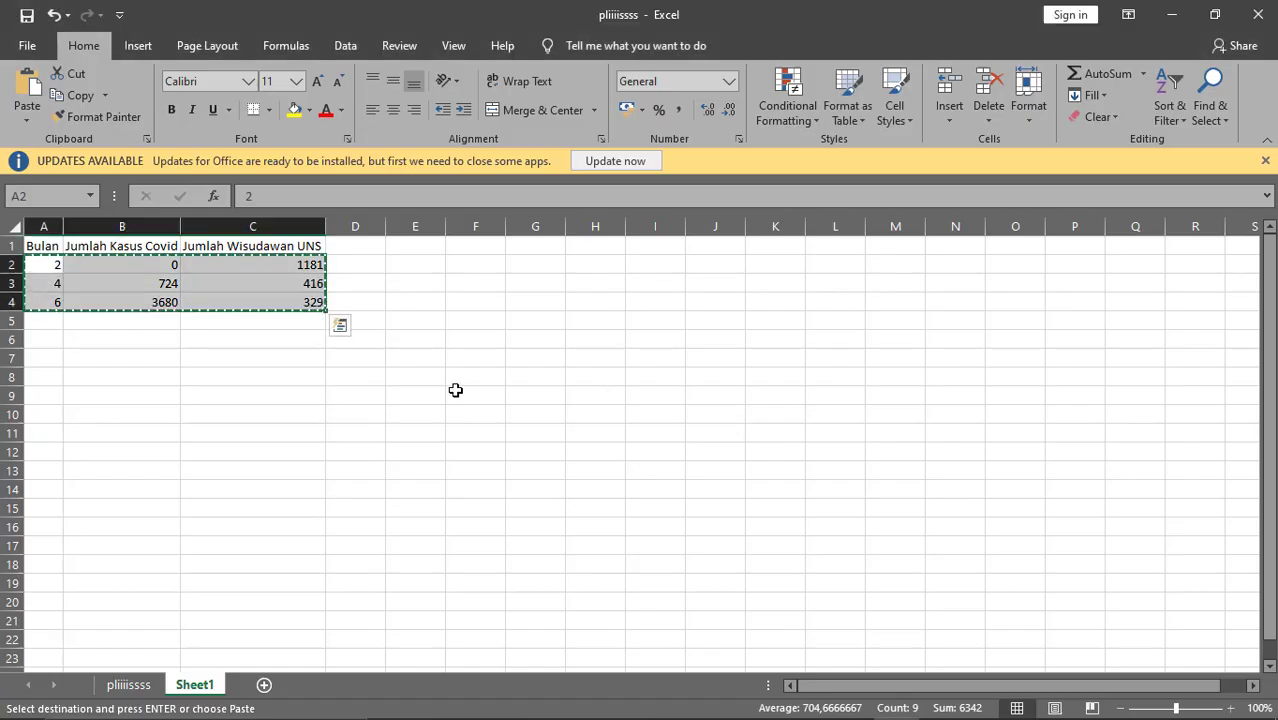
left_click(360, 266)
left_click(455, 320)
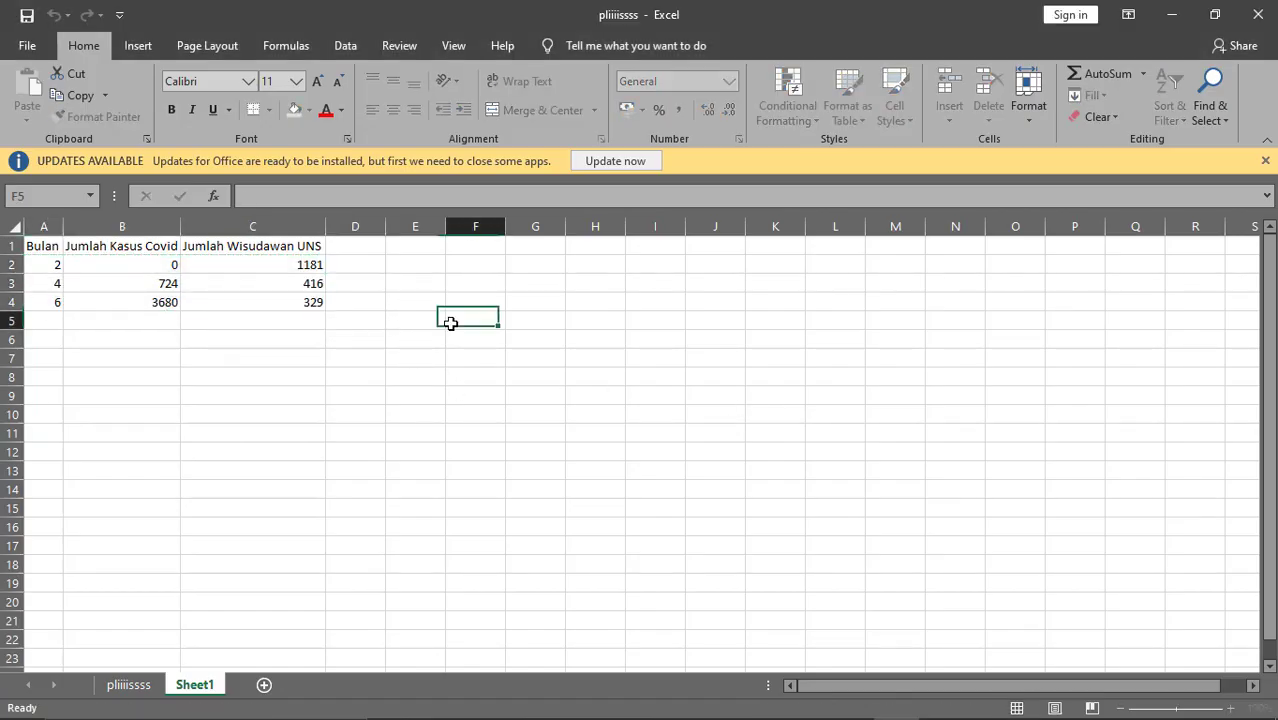
left_click(430, 262)
left_click(474, 268)
left_click(357, 319)
left_click_drag(257, 305, 300, 265)
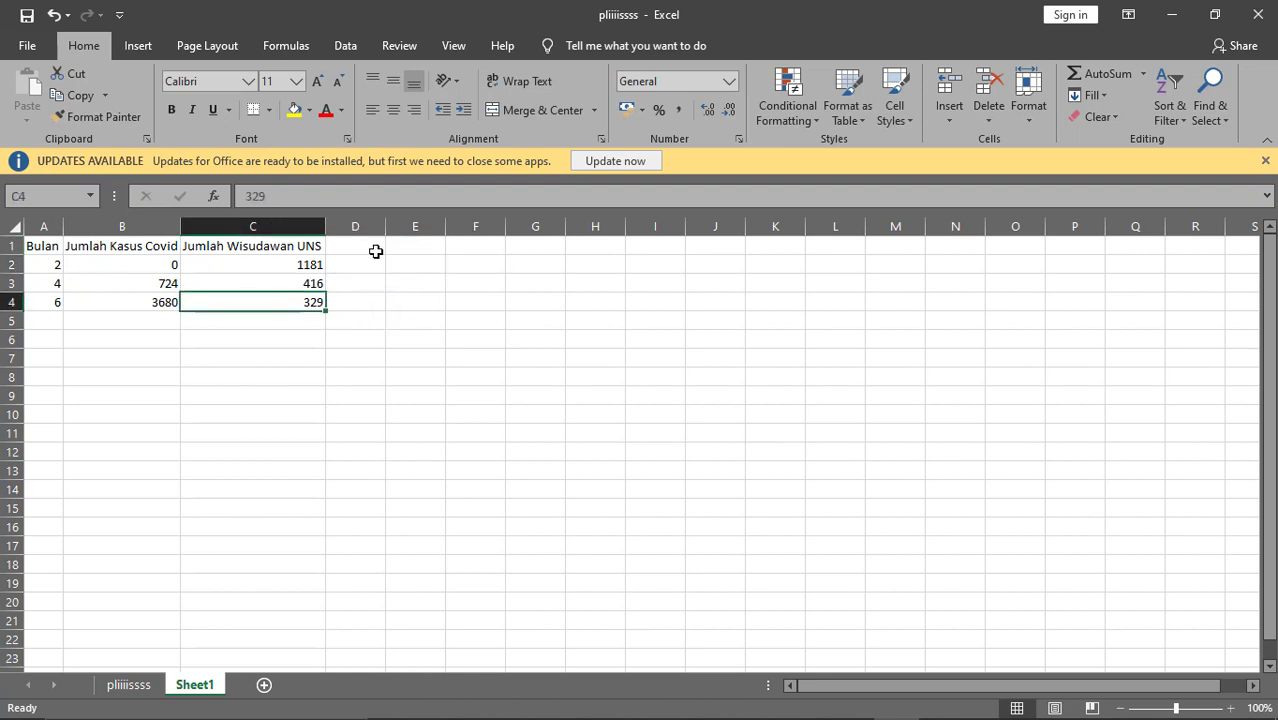
Check the Analysis ToolPak entry among the active add-ins in the Excel options, and close the options without changes.
left_click(374, 250)
left_click(440, 264)
left_click(488, 266)
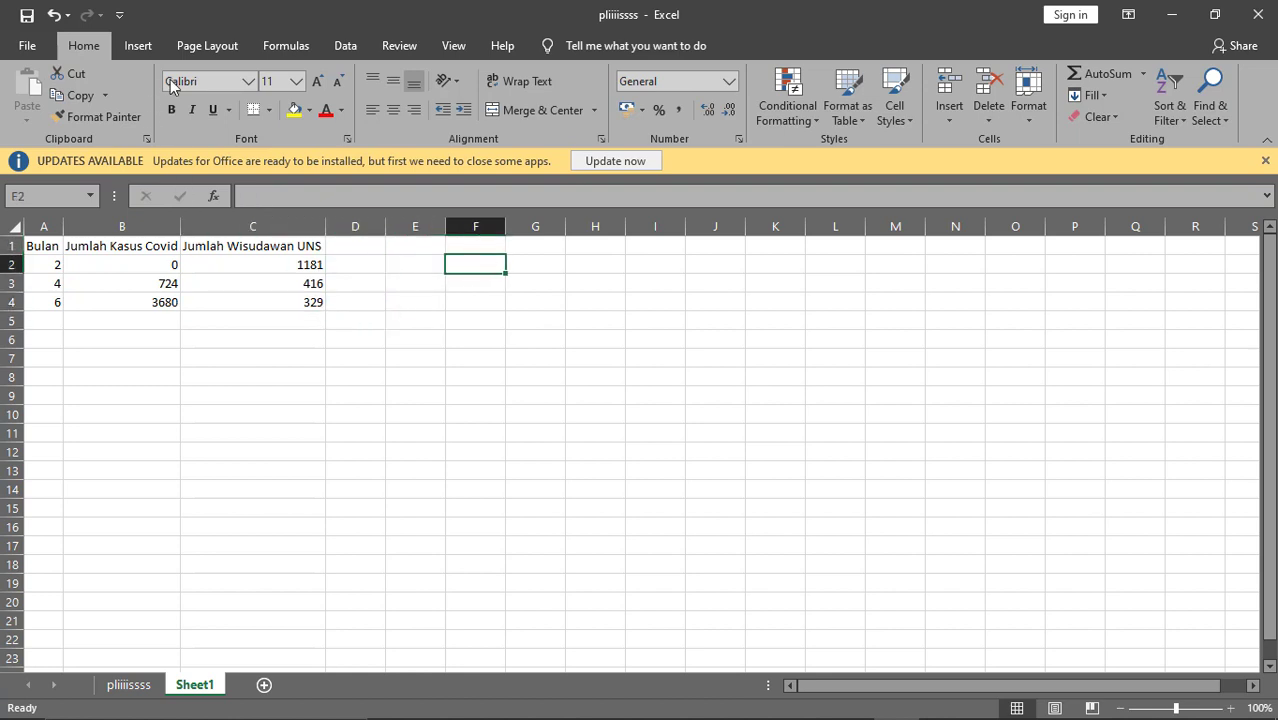
left_click(344, 47)
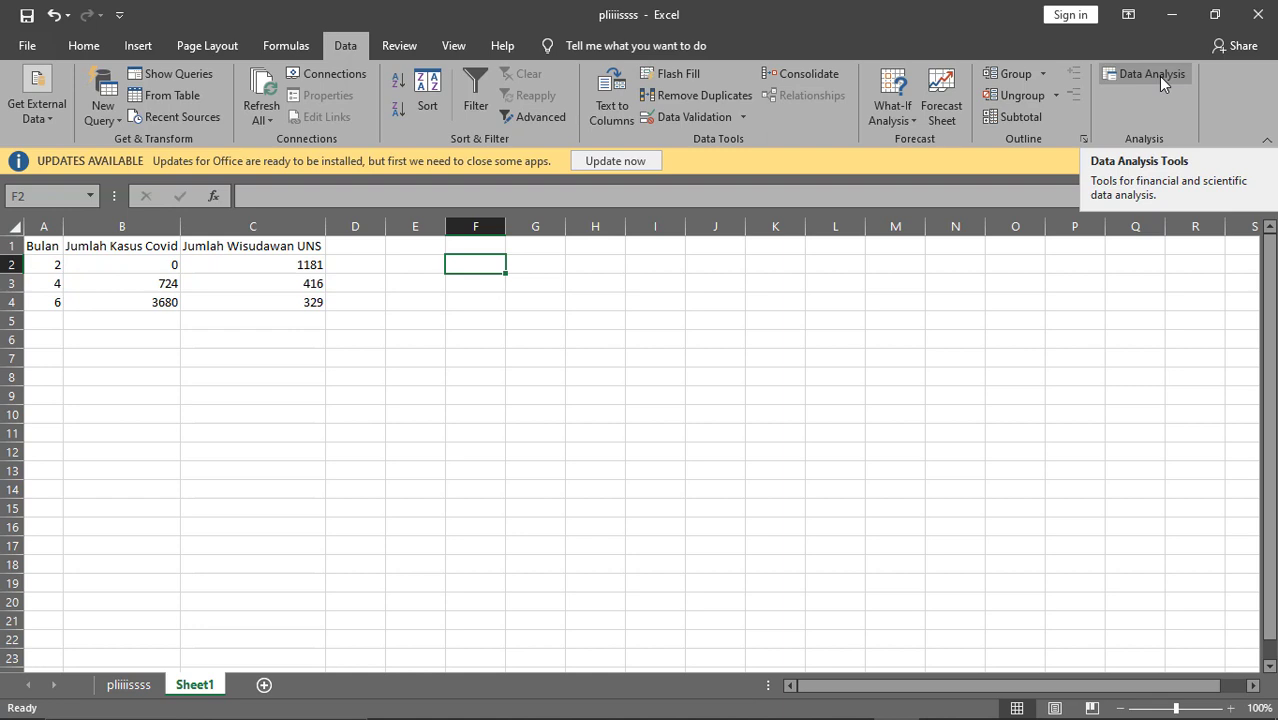
left_click(18, 47)
left_click(18, 50)
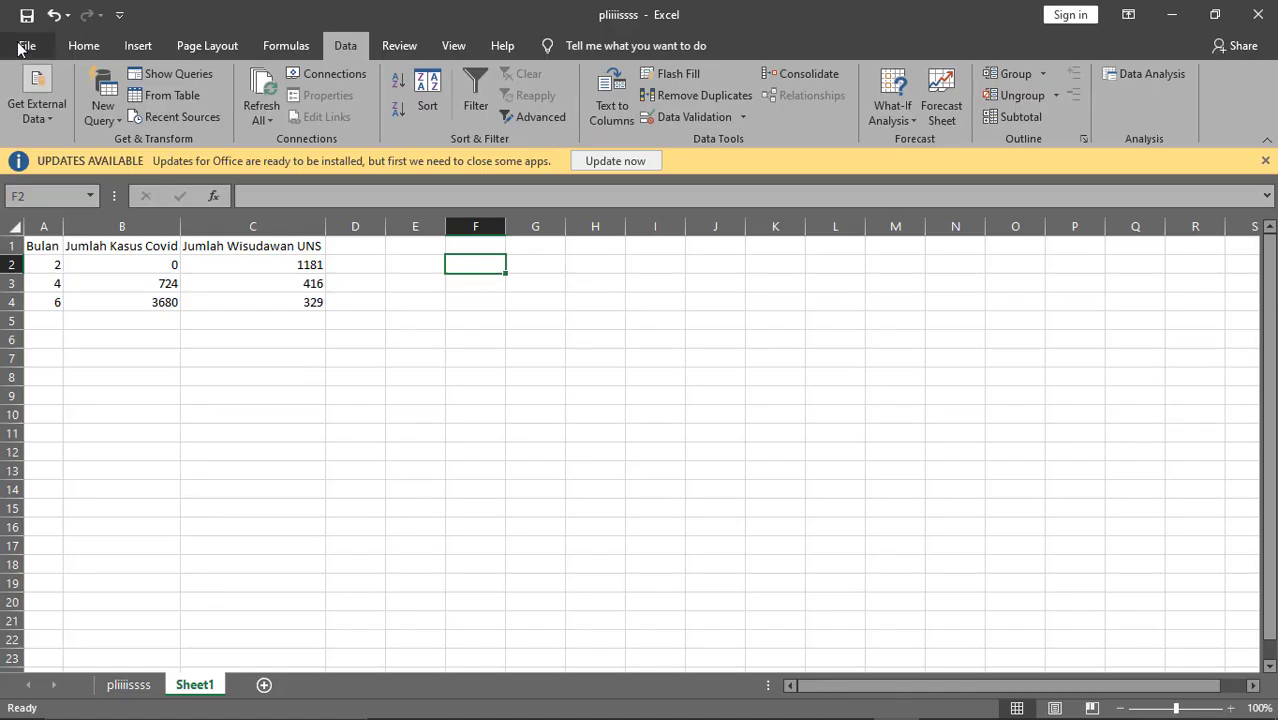
left_click(18, 47)
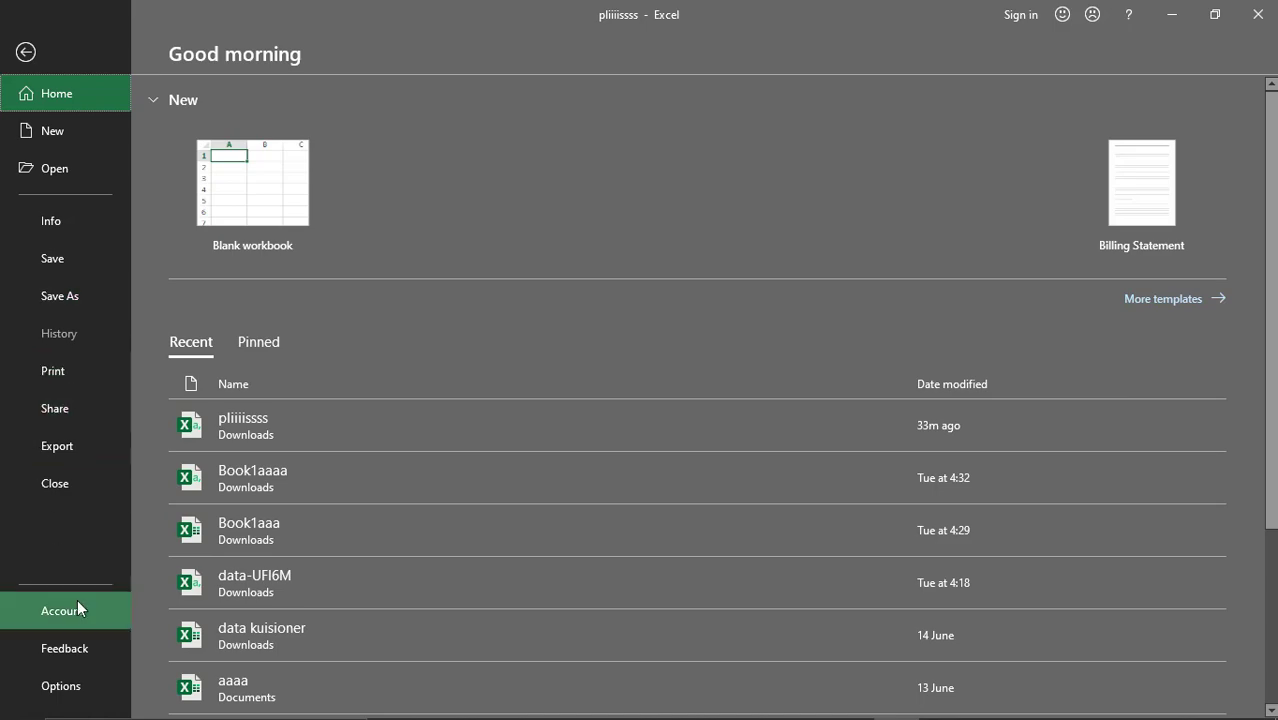
left_click(76, 684)
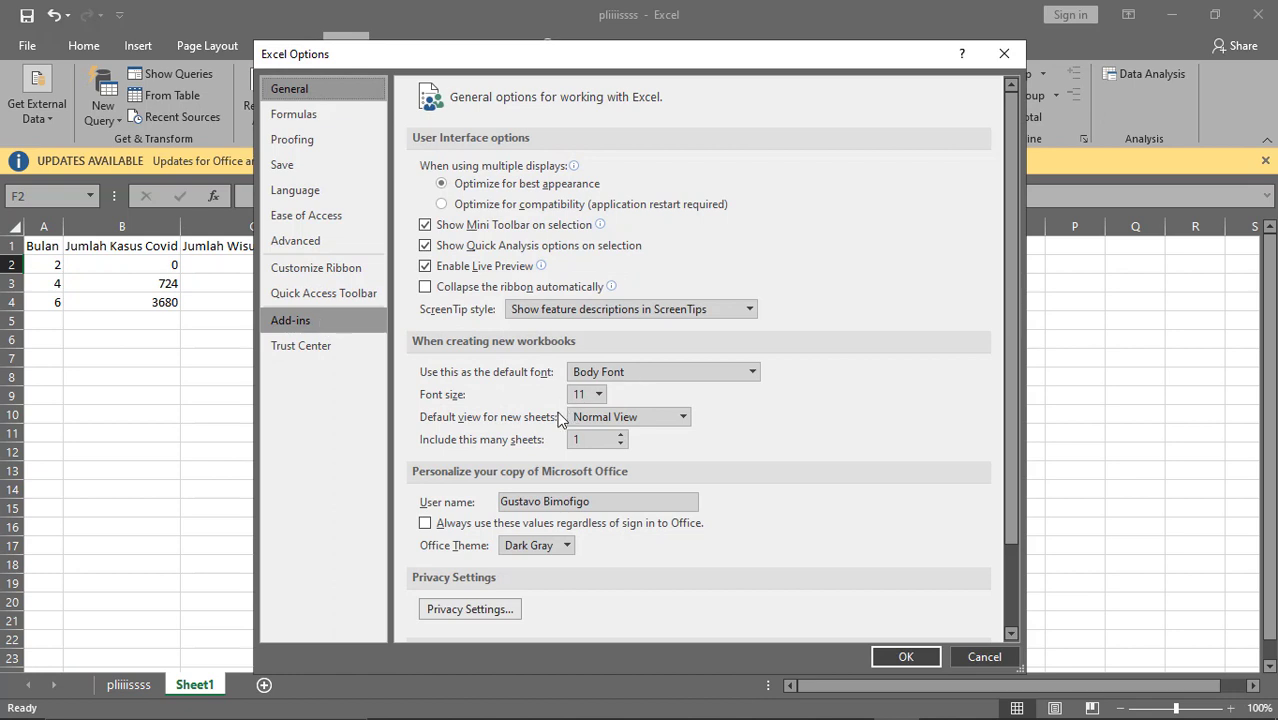
left_click(311, 320)
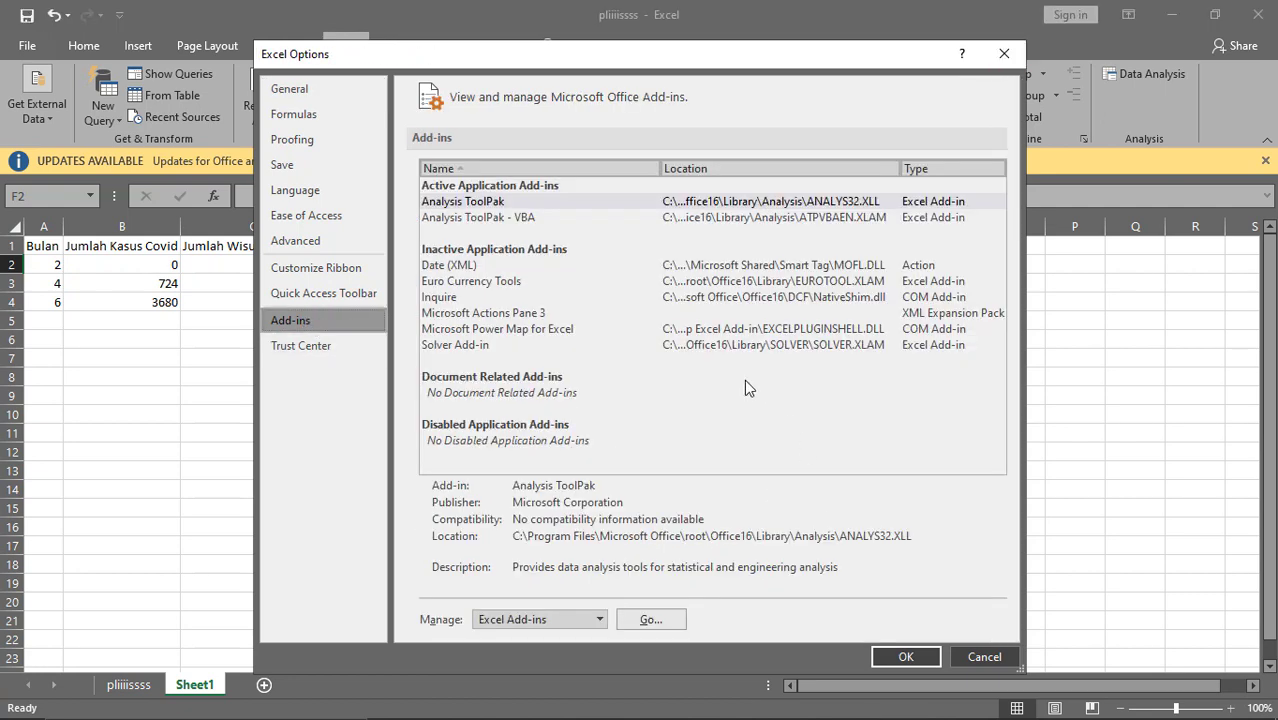
left_click(962, 653)
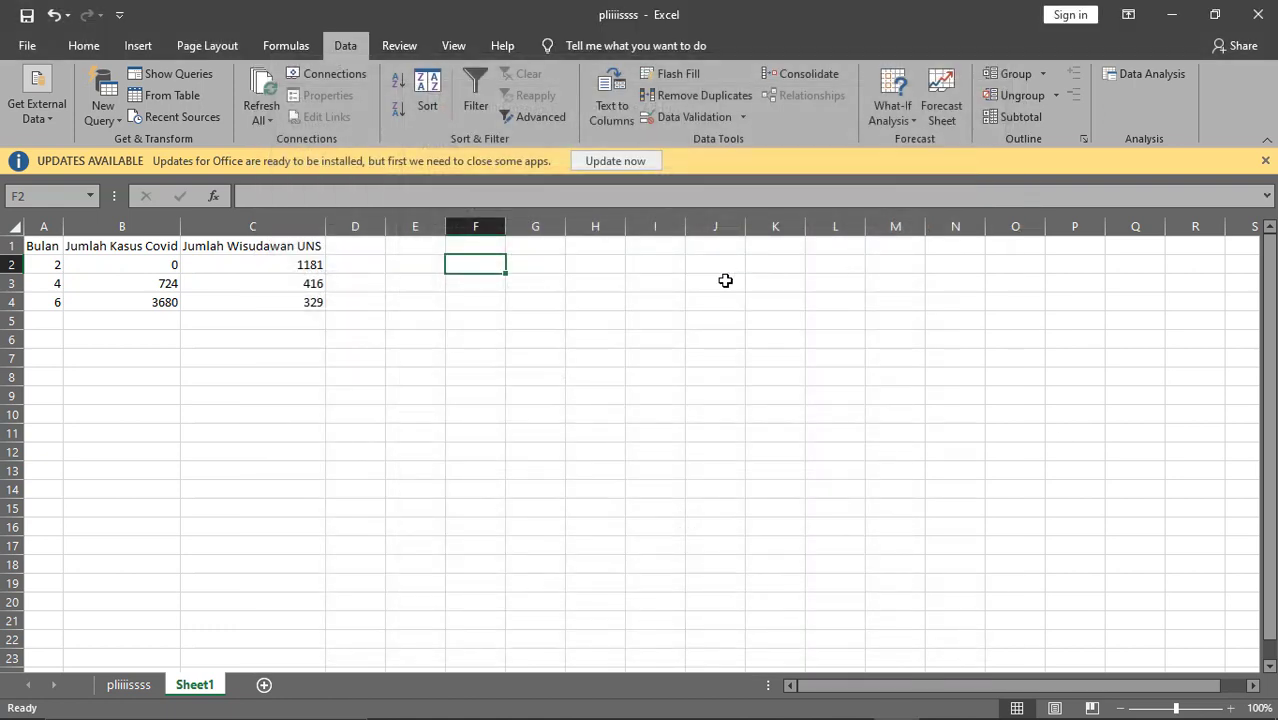
Run the Correlation analysis tool on B1:C4, grouped by columns with labels in the first row, and output the result at G1.
left_click(496, 247)
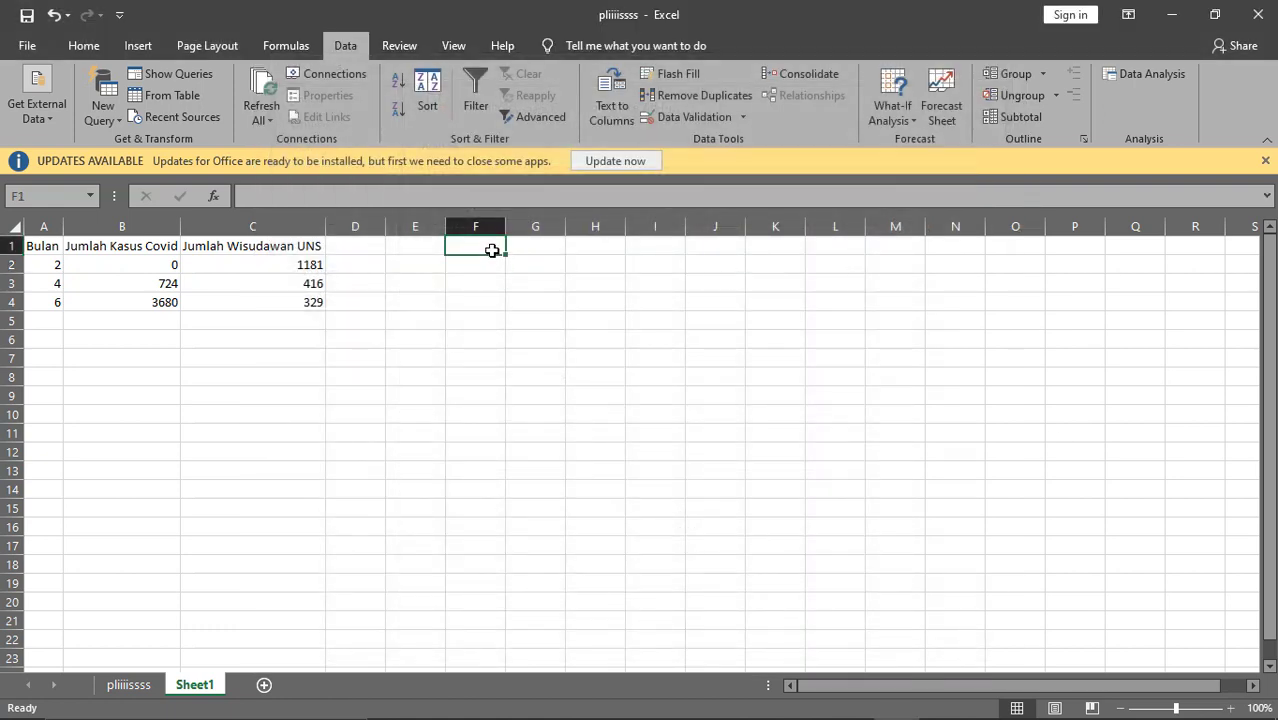
left_click(1173, 76)
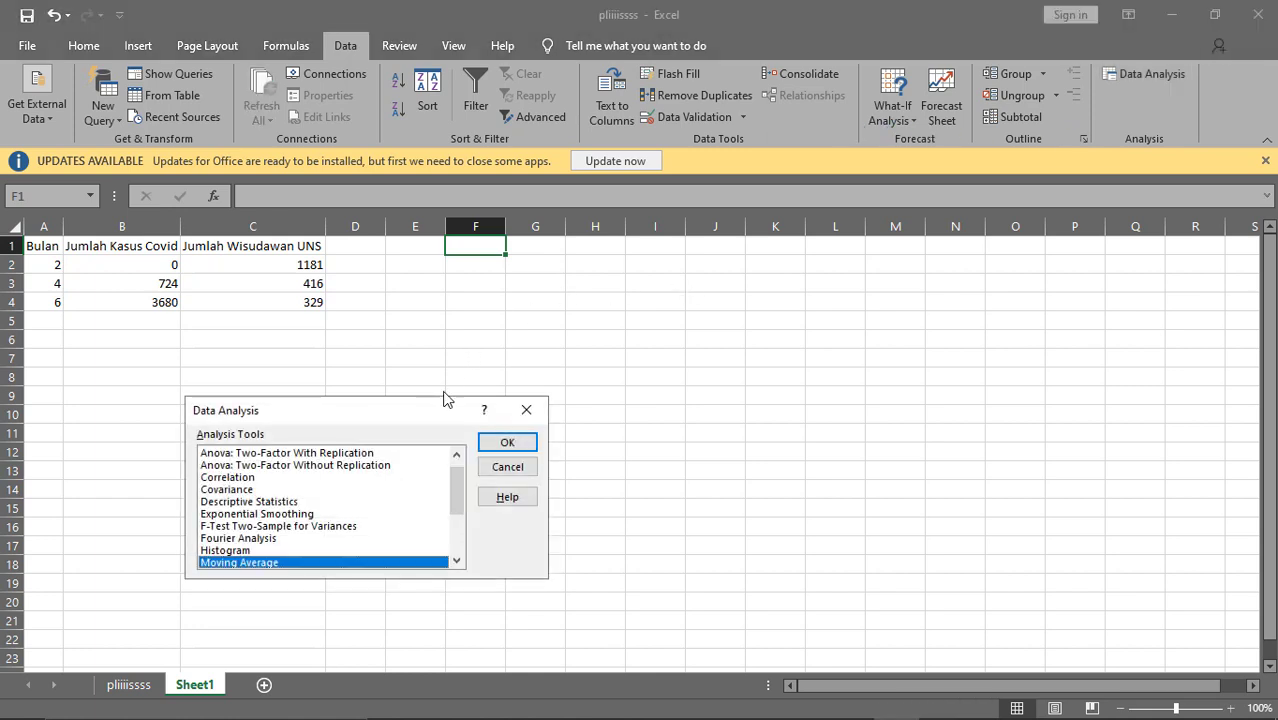
left_click(271, 478)
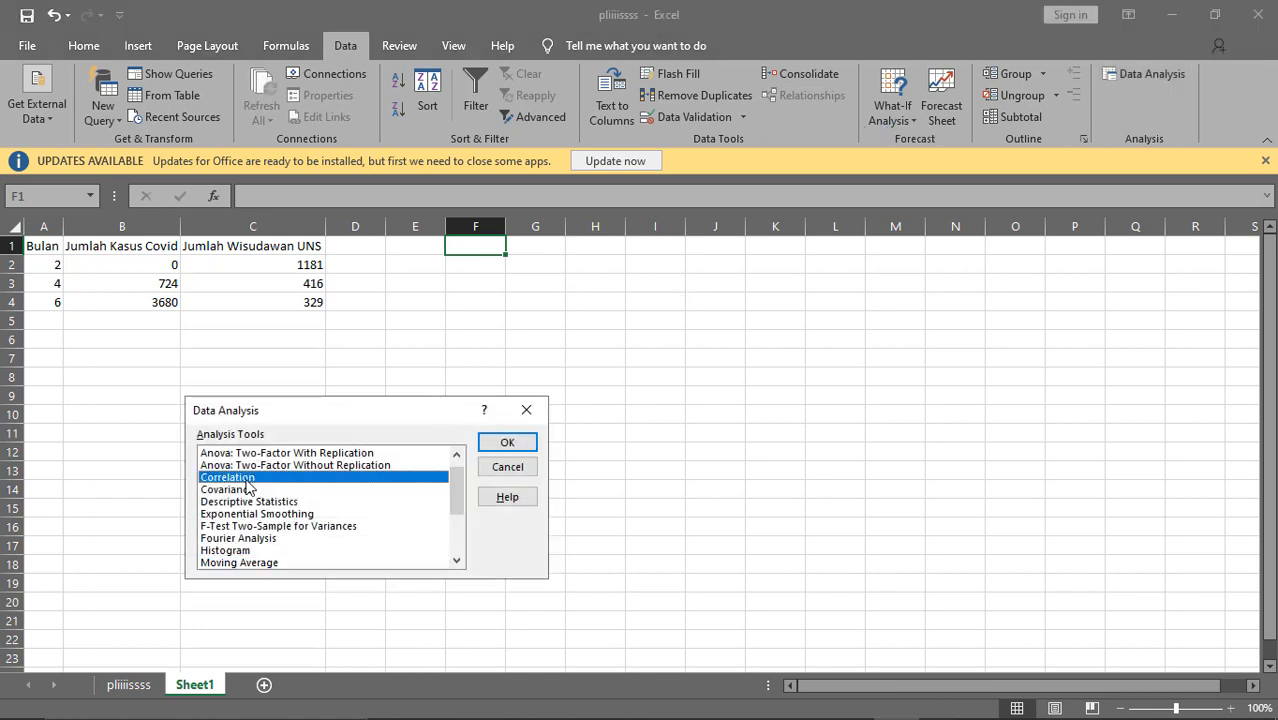
left_click(482, 442)
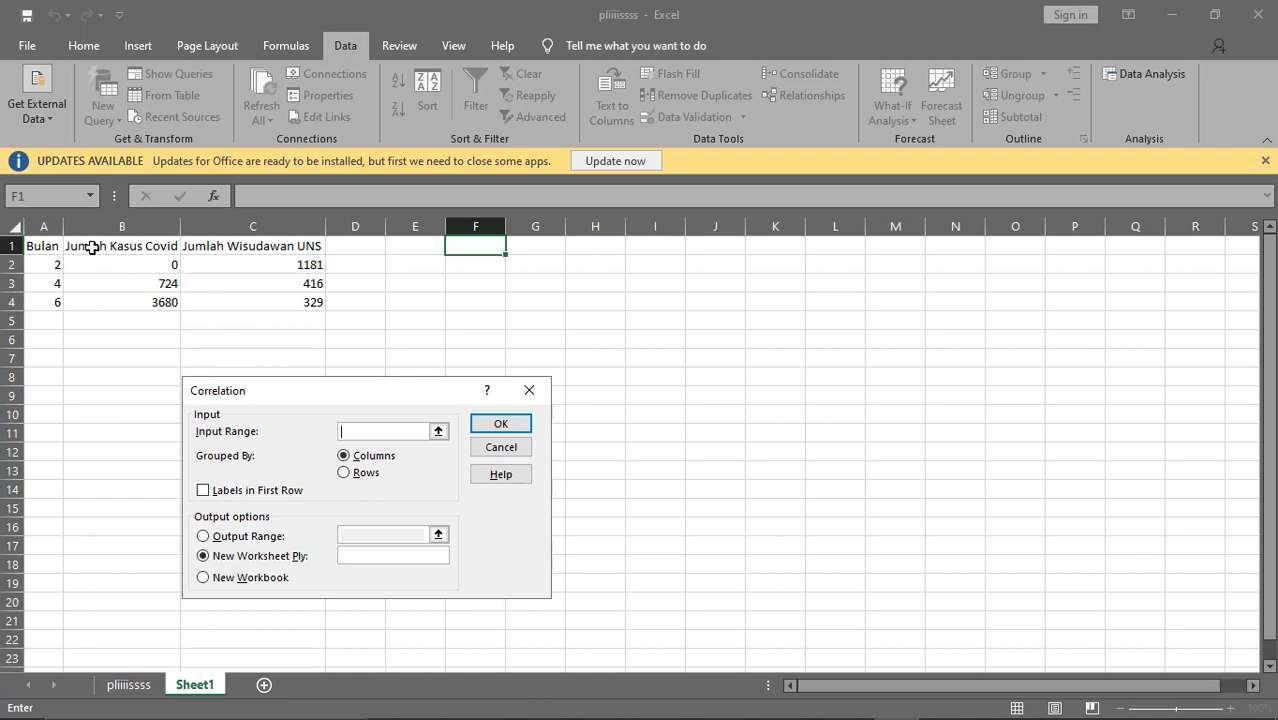
left_click_drag(92, 248, 257, 300)
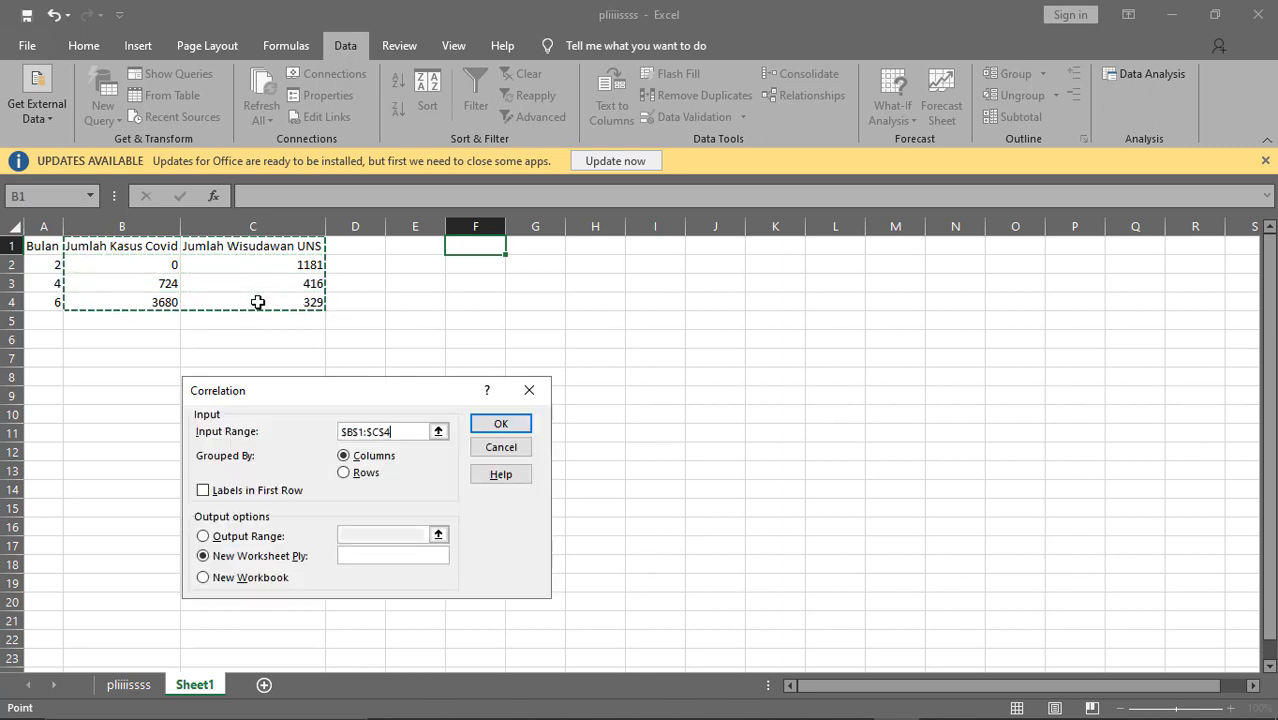
left_click(204, 491)
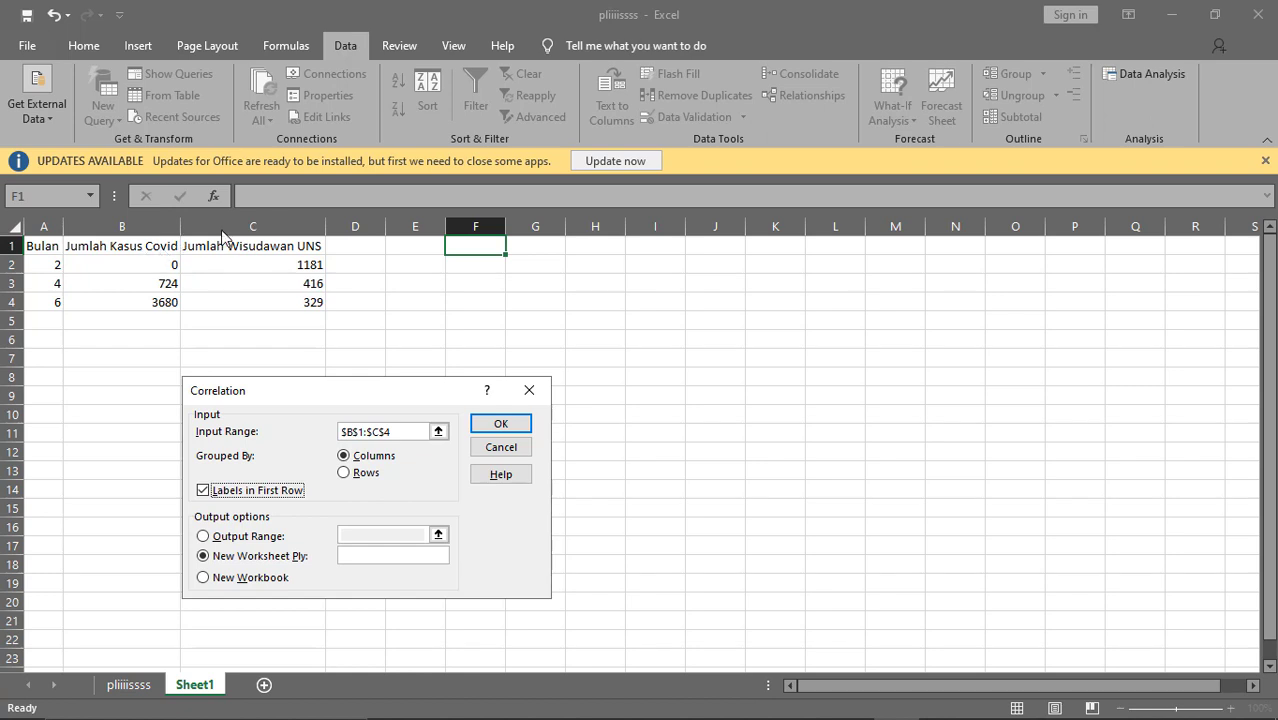
left_click(205, 538)
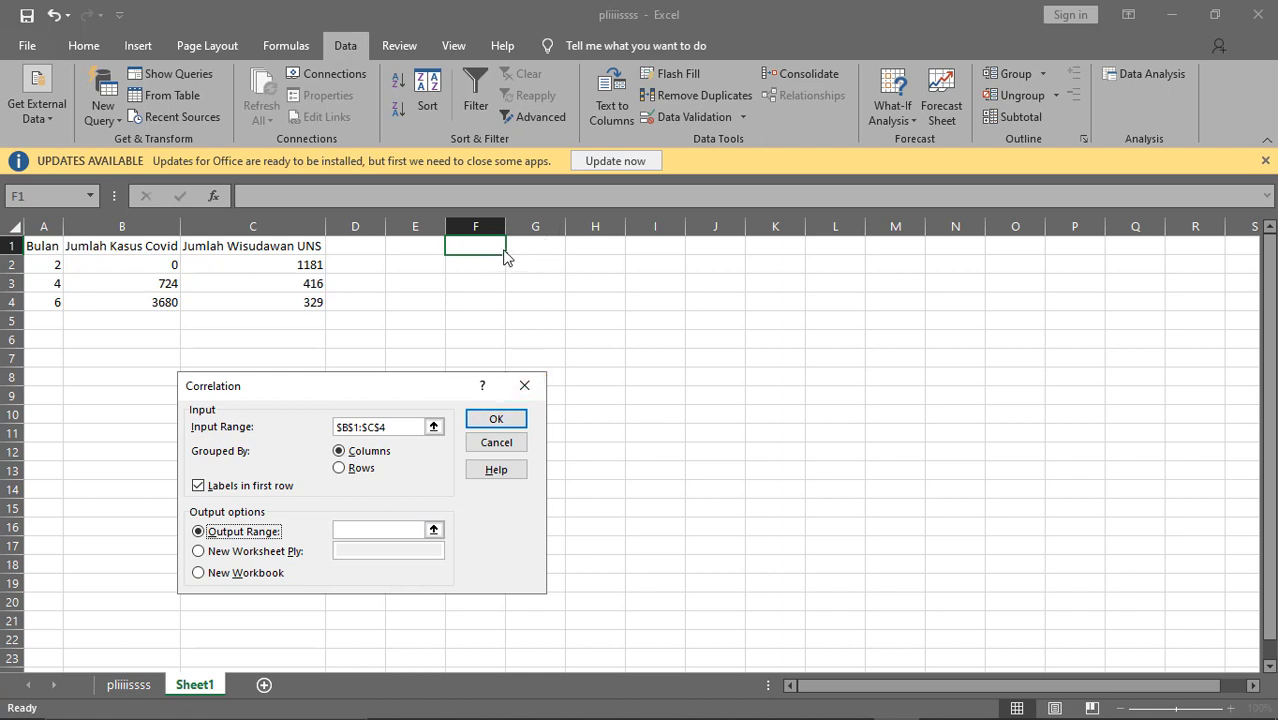
left_click(380, 530)
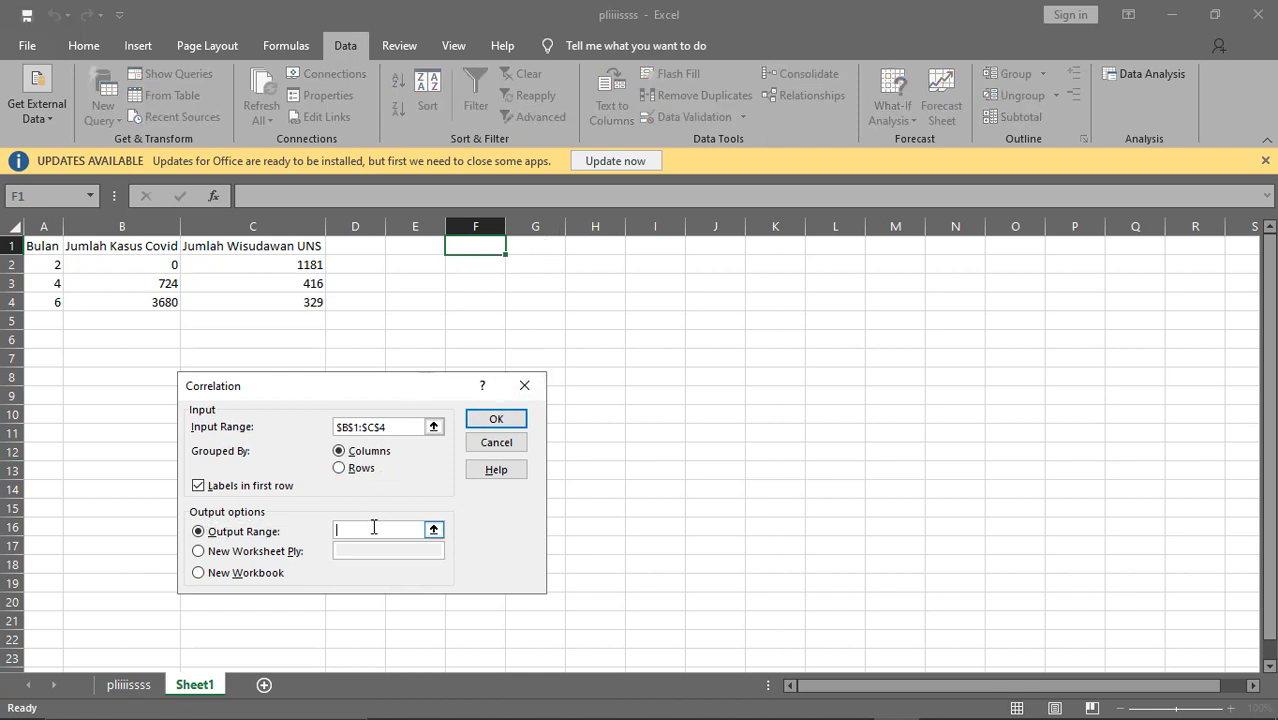
left_click(522, 247)
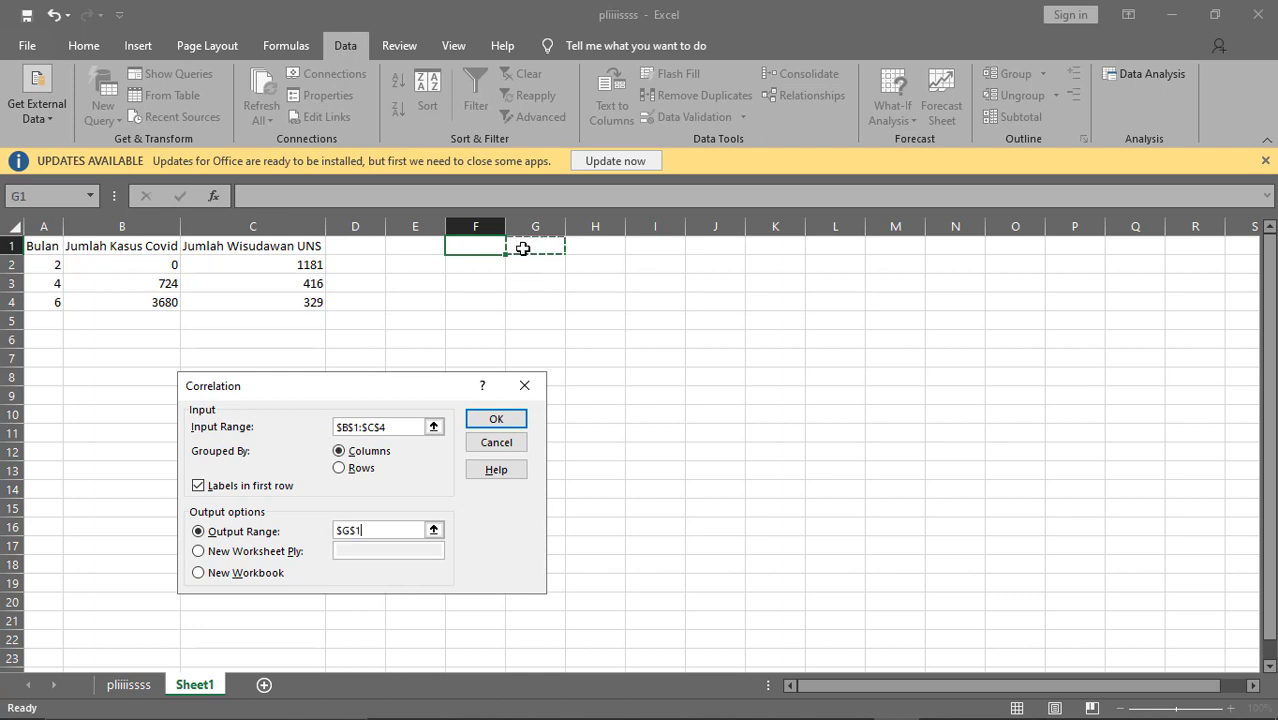
left_click(497, 421)
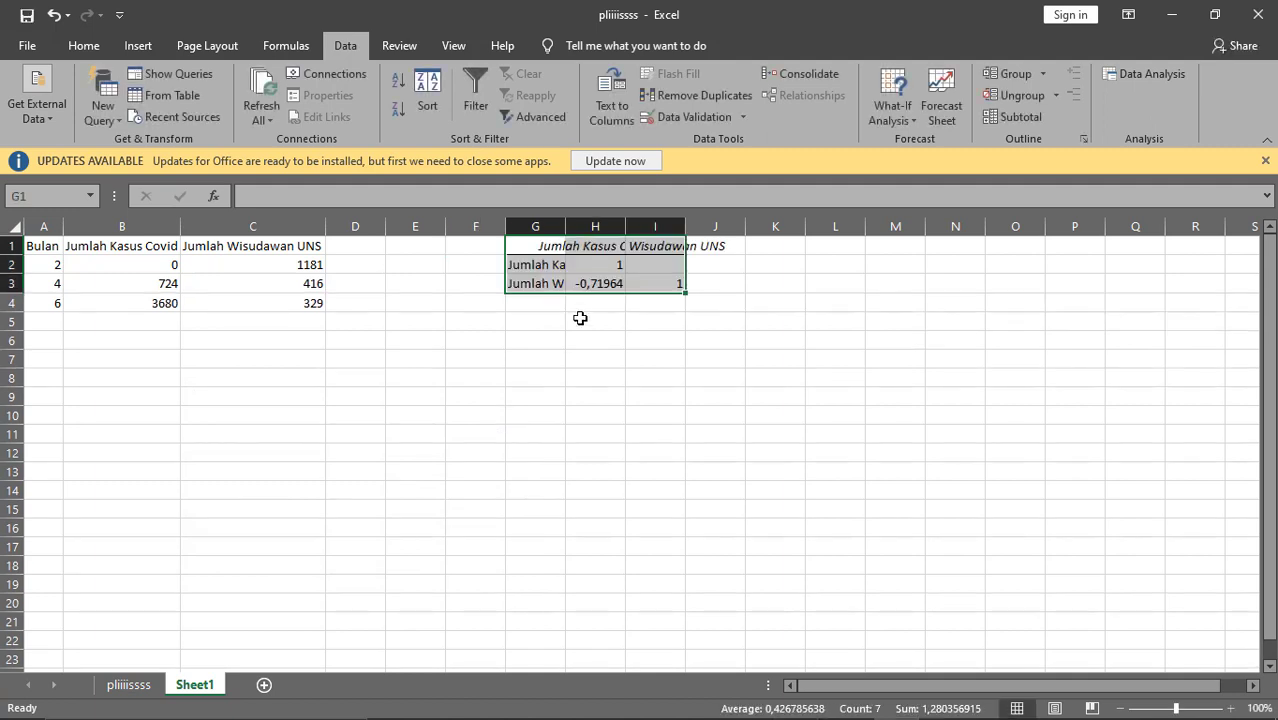
Autofit the widths of columns G, H and I to the correlation table's contents.
double_click(566, 227)
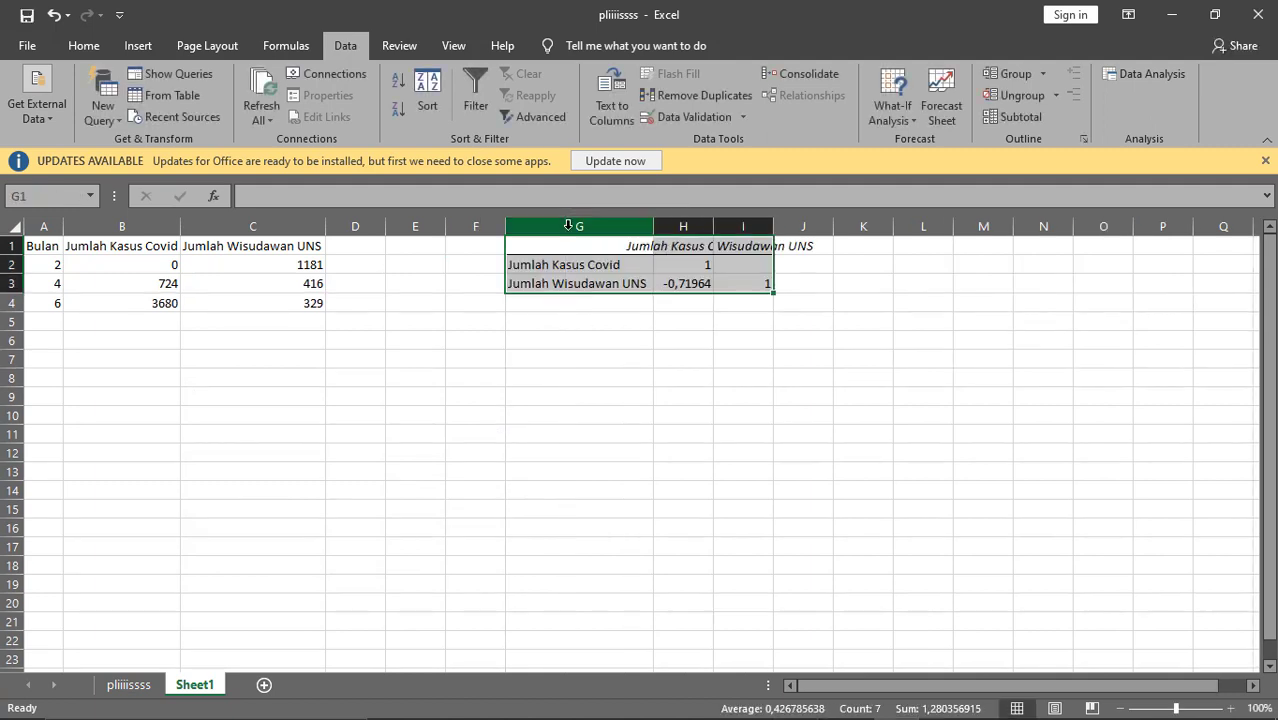
double_click(714, 227)
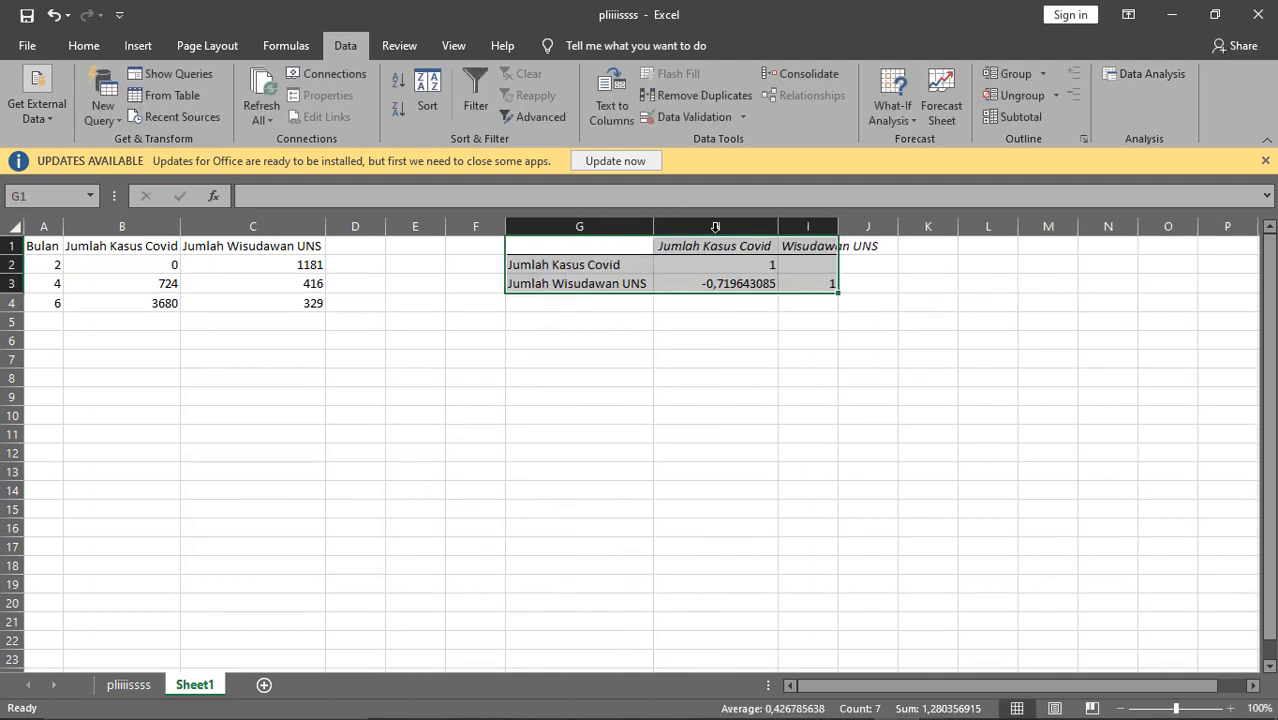
double_click(838, 227)
left_click(688, 321)
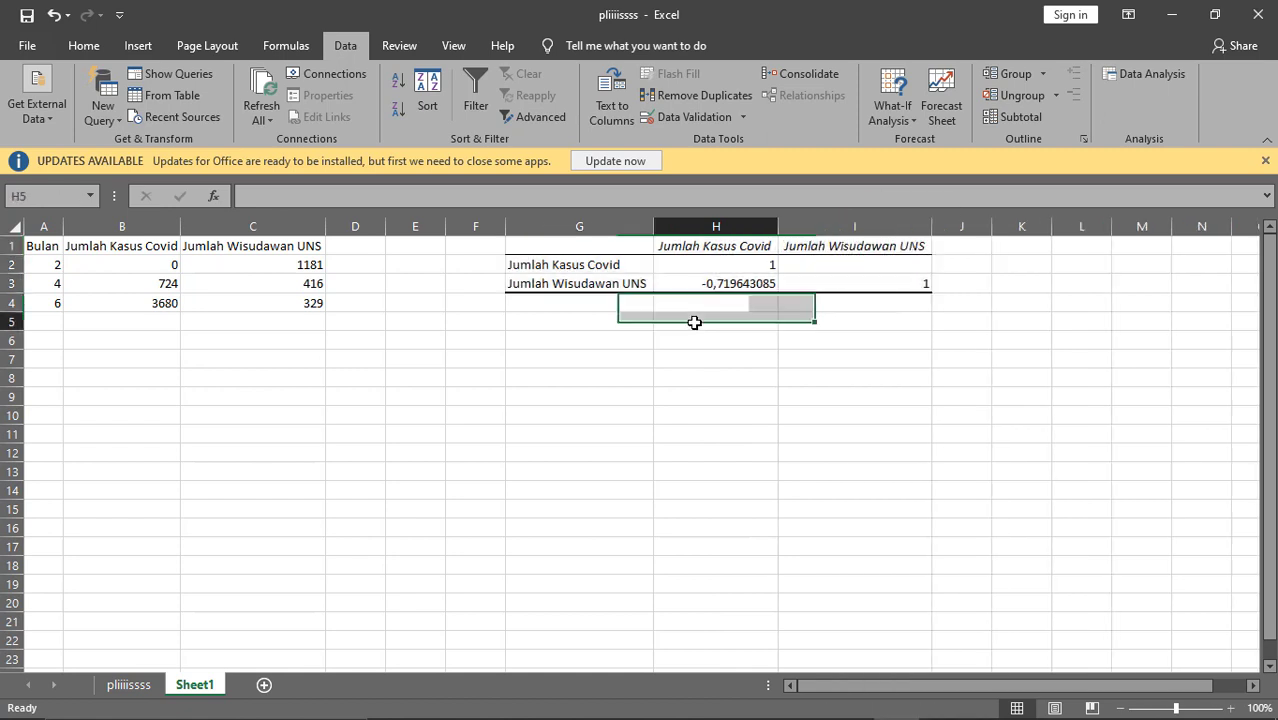
Label cell G5 "n=" below the correlation table and enter 3 in H5.
left_click(588, 320)
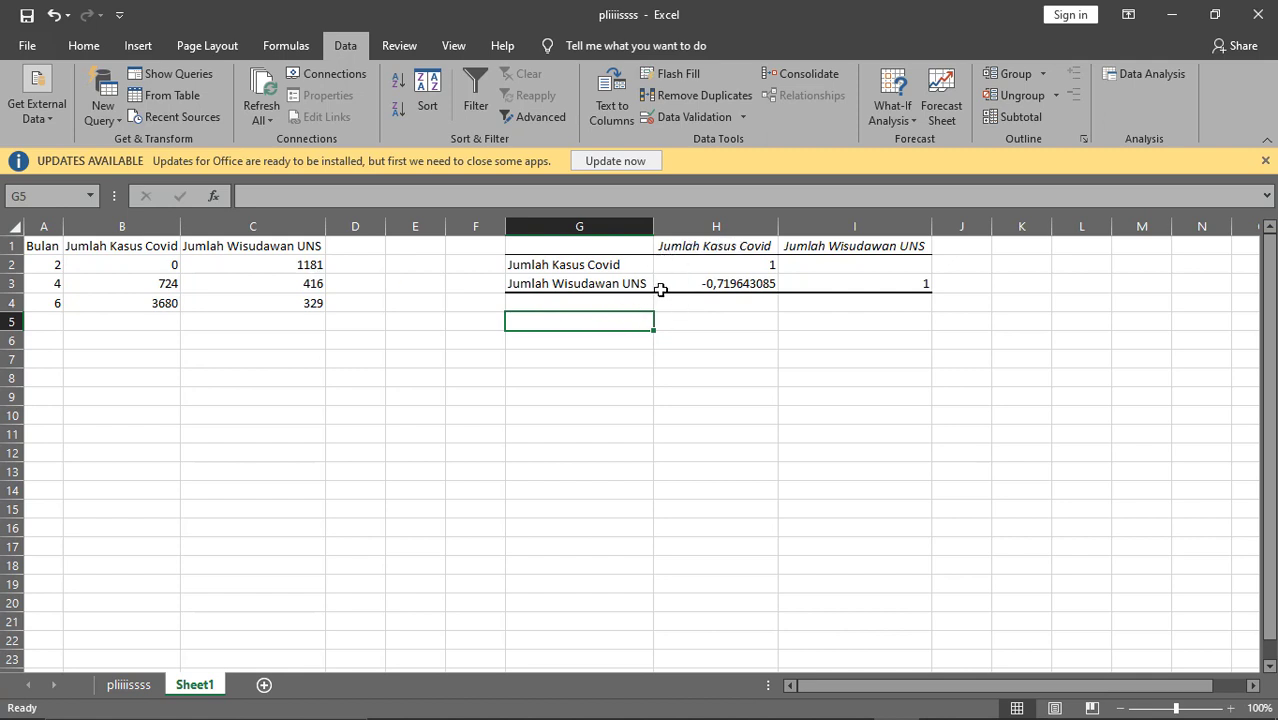
left_click(729, 284)
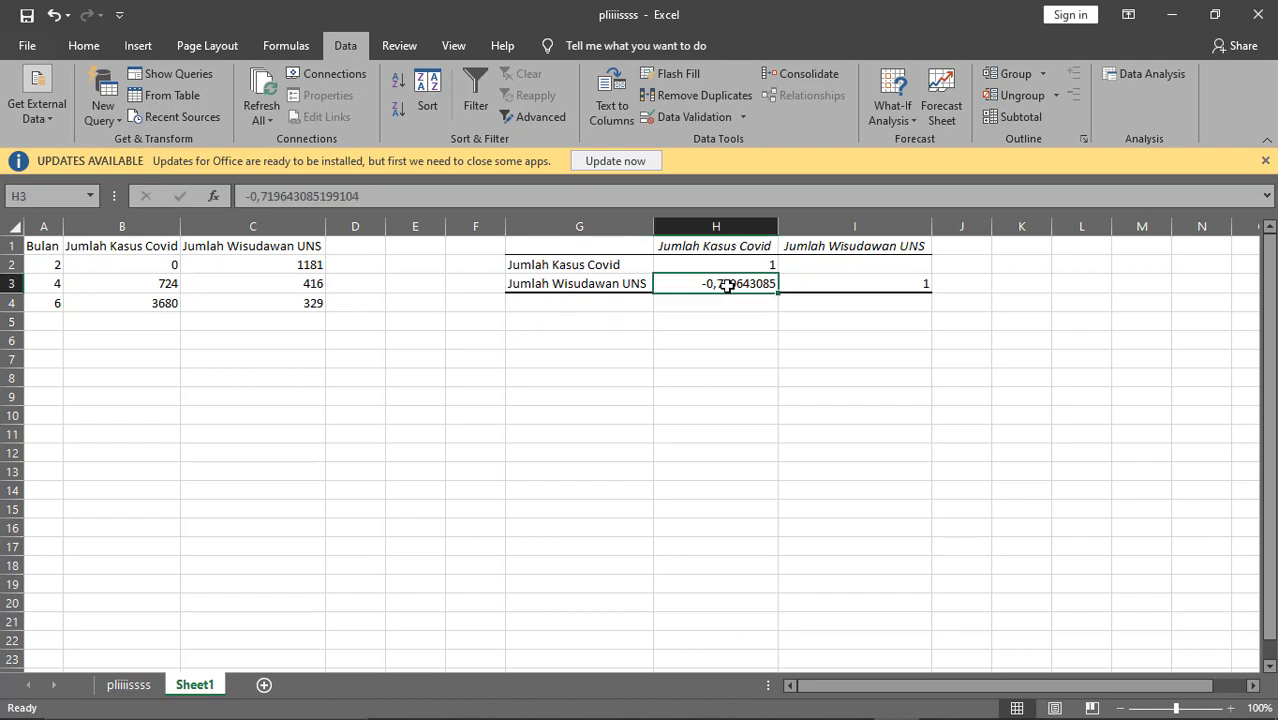
left_click(594, 321)
left_click(672, 283)
left_click(591, 321)
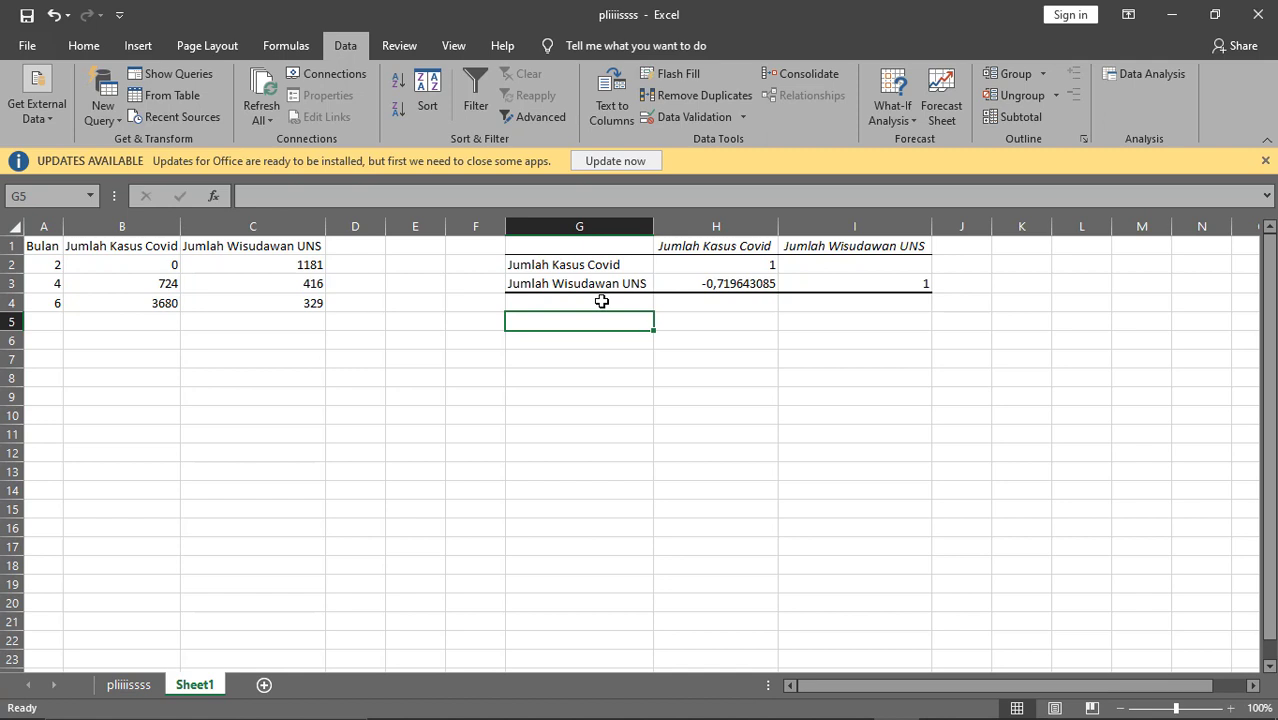
type("n")
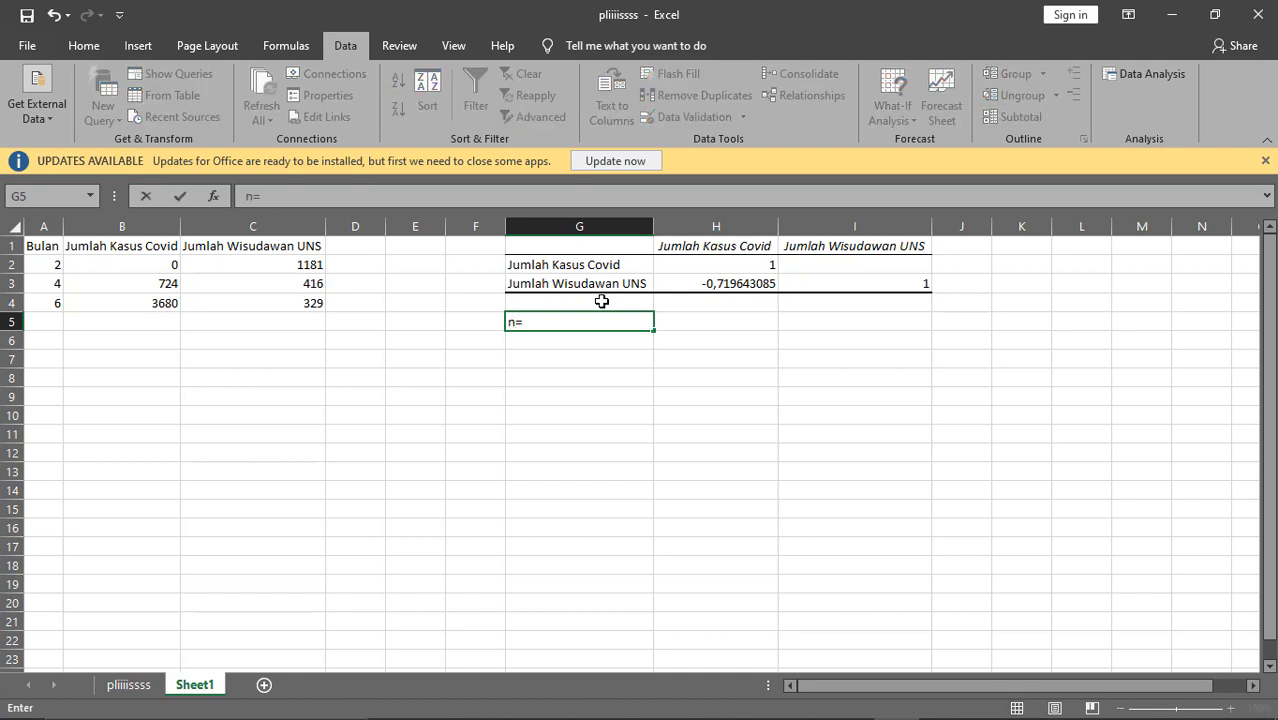
type("=")
key("Tab")
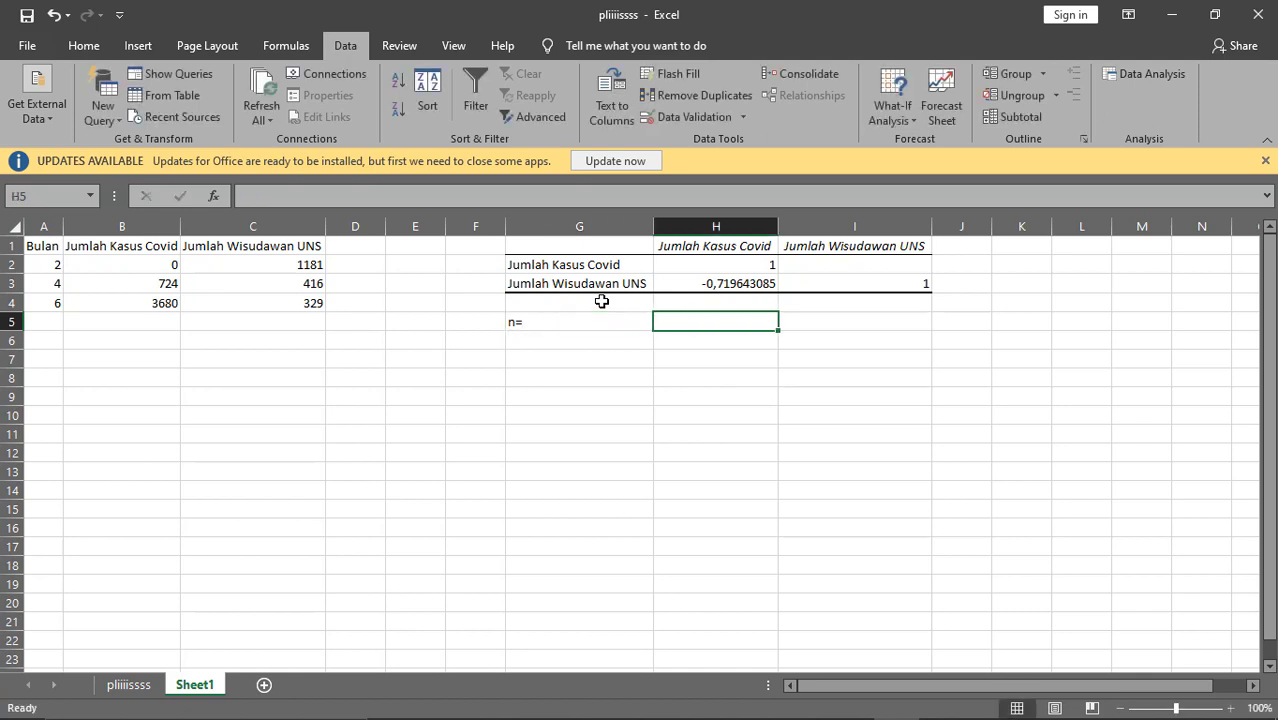
type("3")
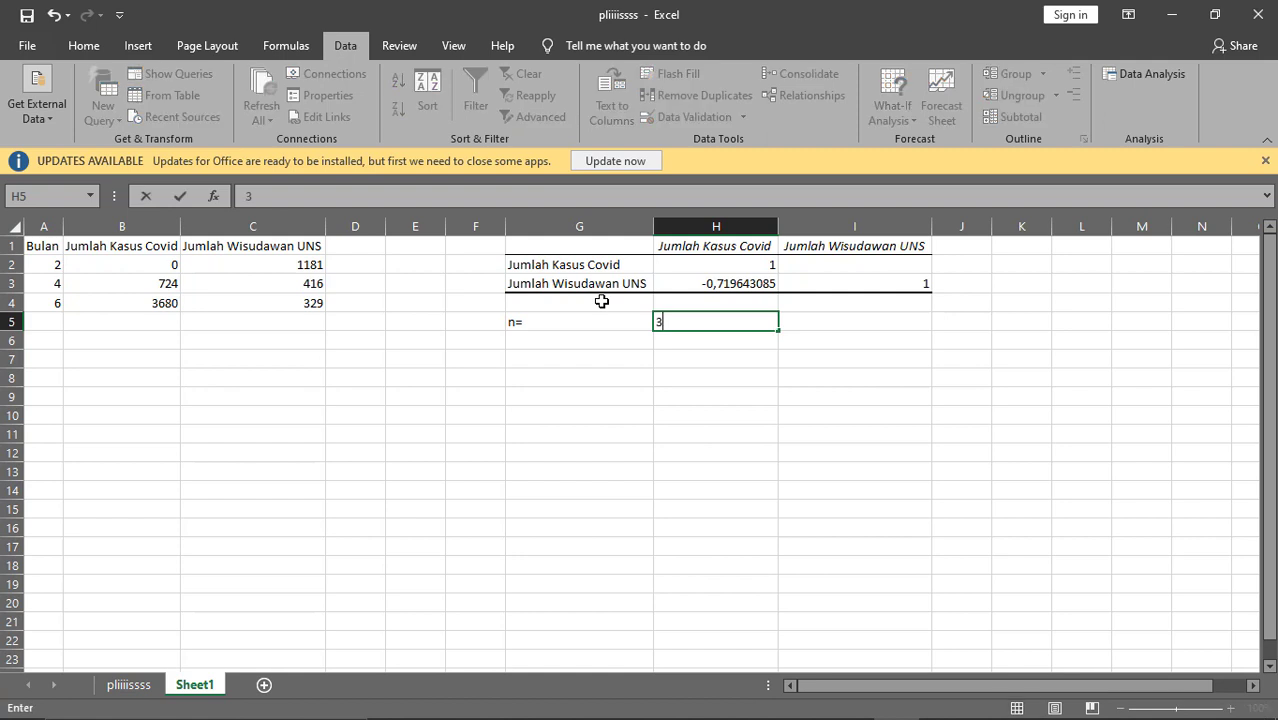
Label cell G6 "r" and copy the correlation coefficient from H3 into H6.
left_click(579, 354)
left_click(573, 340)
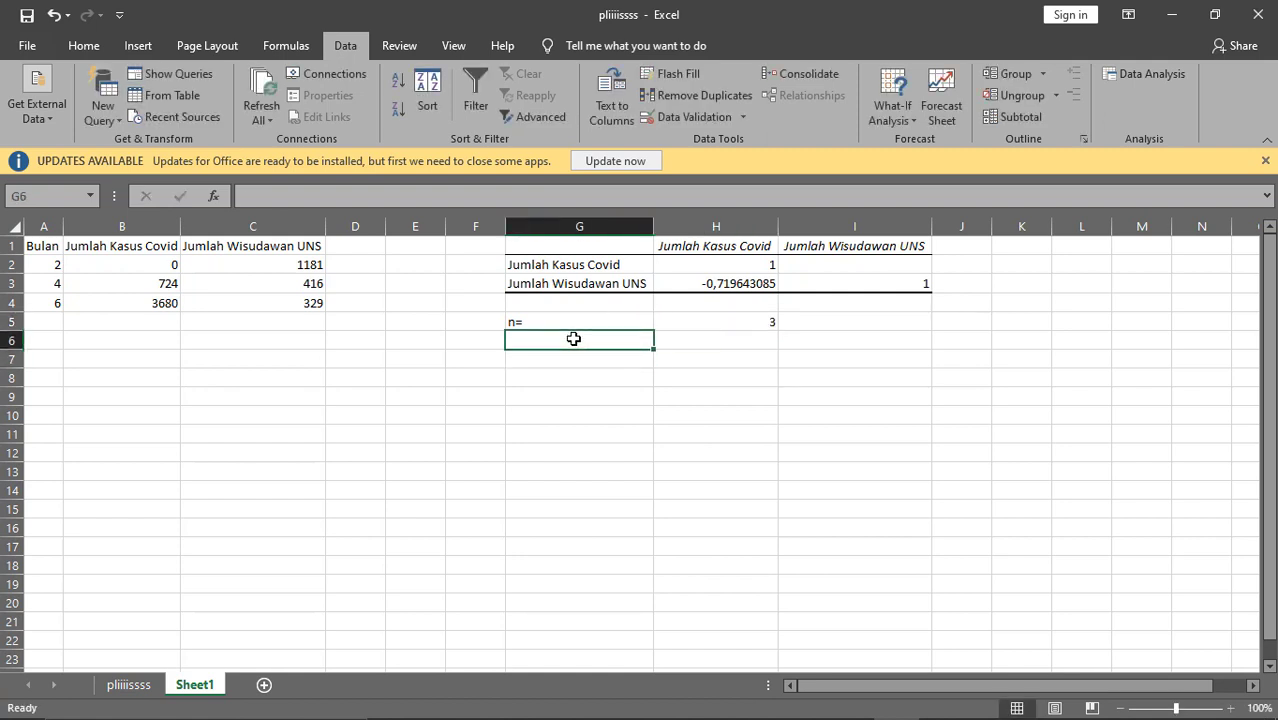
type("r")
key("Tab")
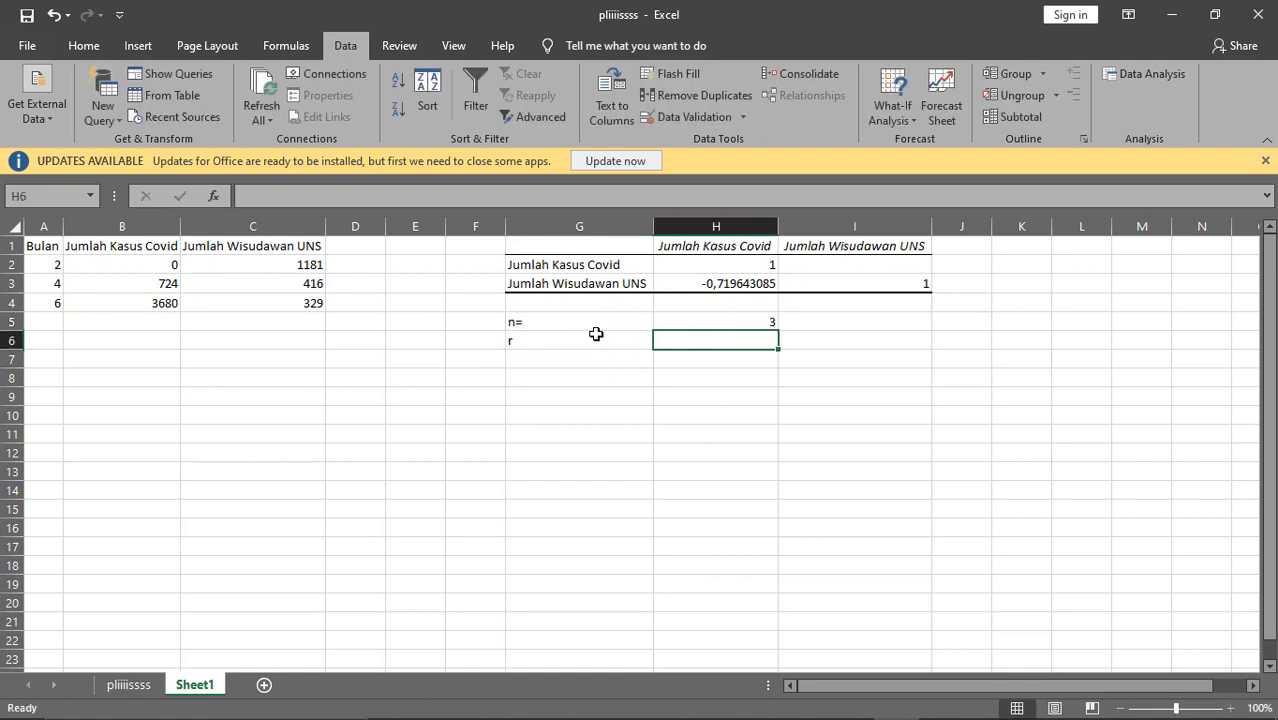
left_click(686, 283)
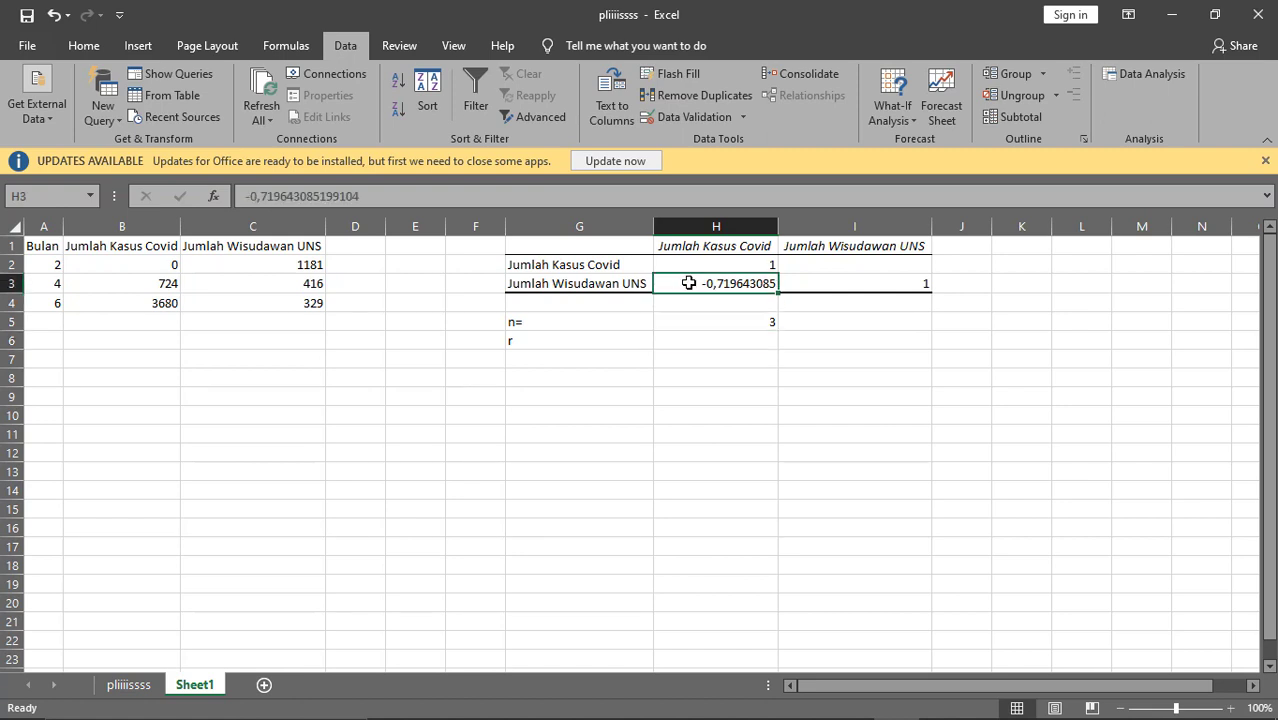
key("ctrl+c")
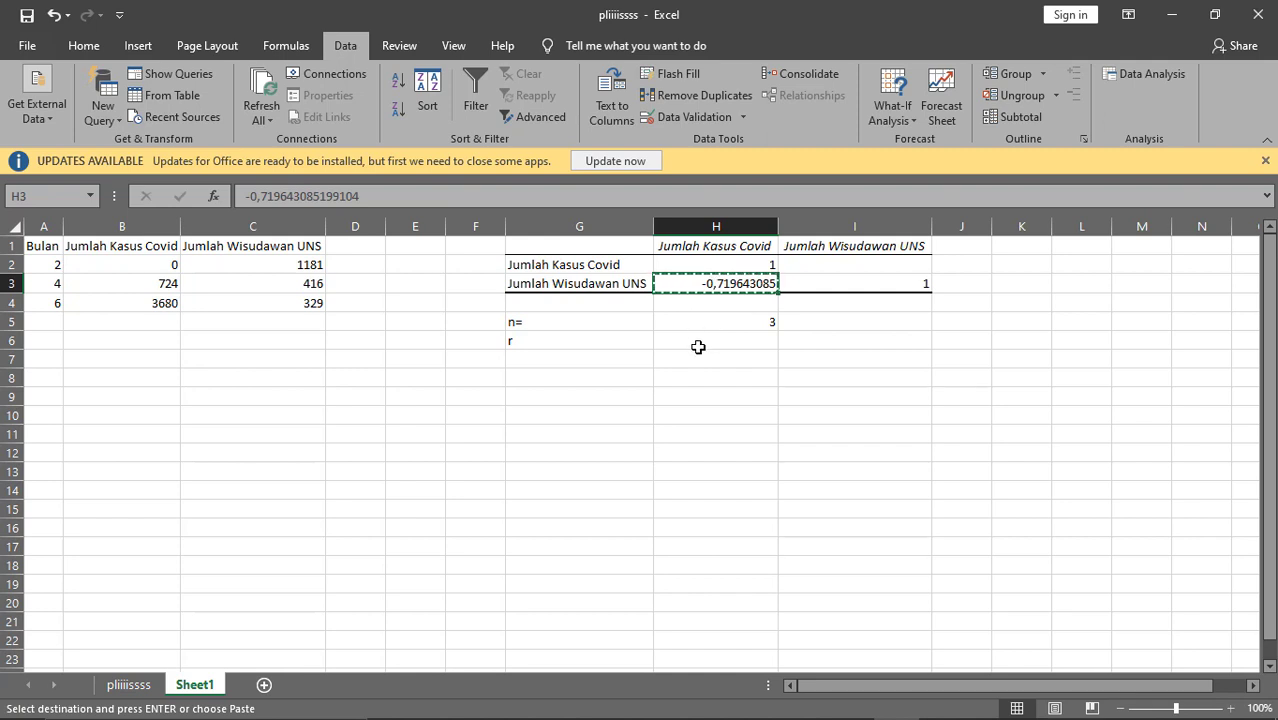
left_click(702, 344)
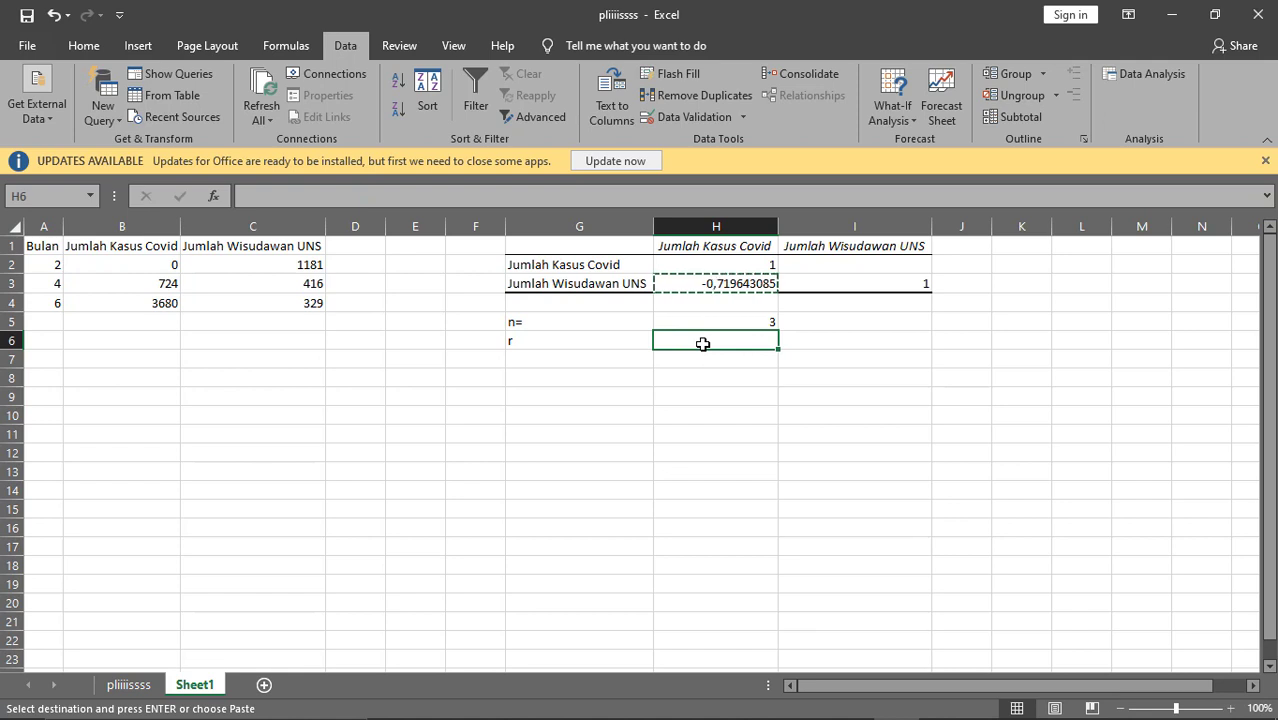
key("ctrl+v")
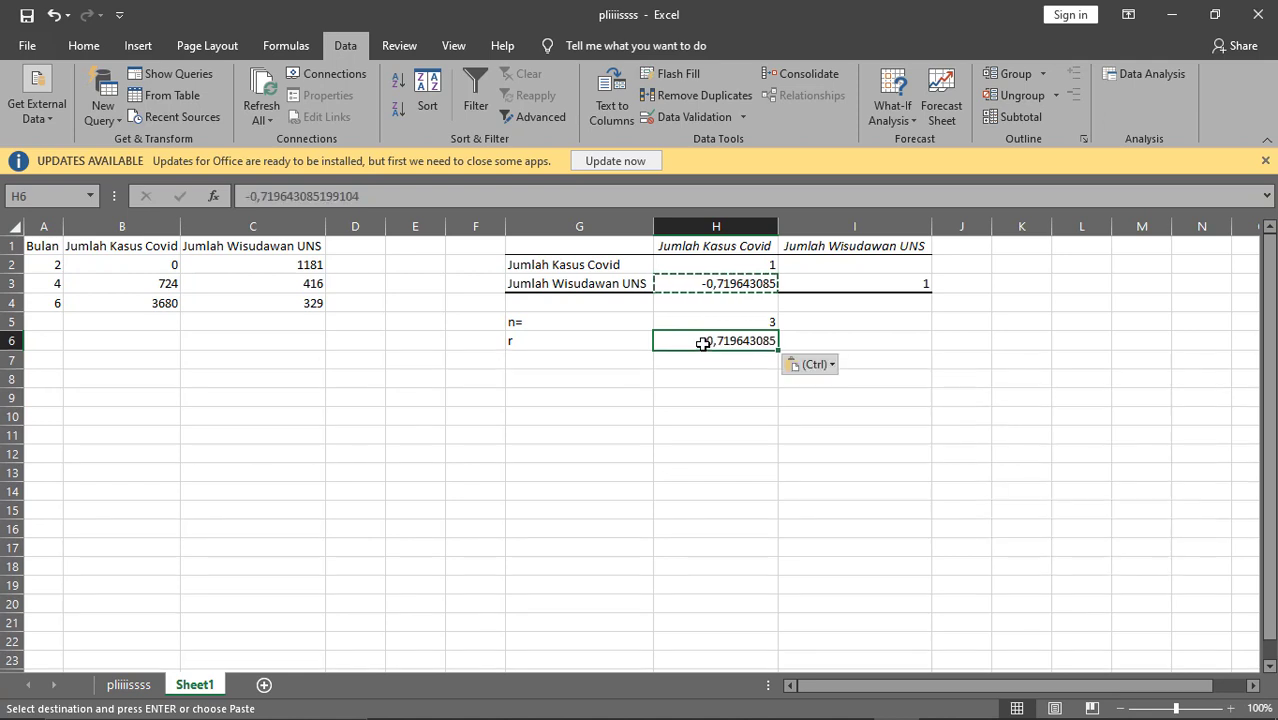
Label cell G7 "df= n-2" and enter "3-2=1" in H7.
left_click(590, 366)
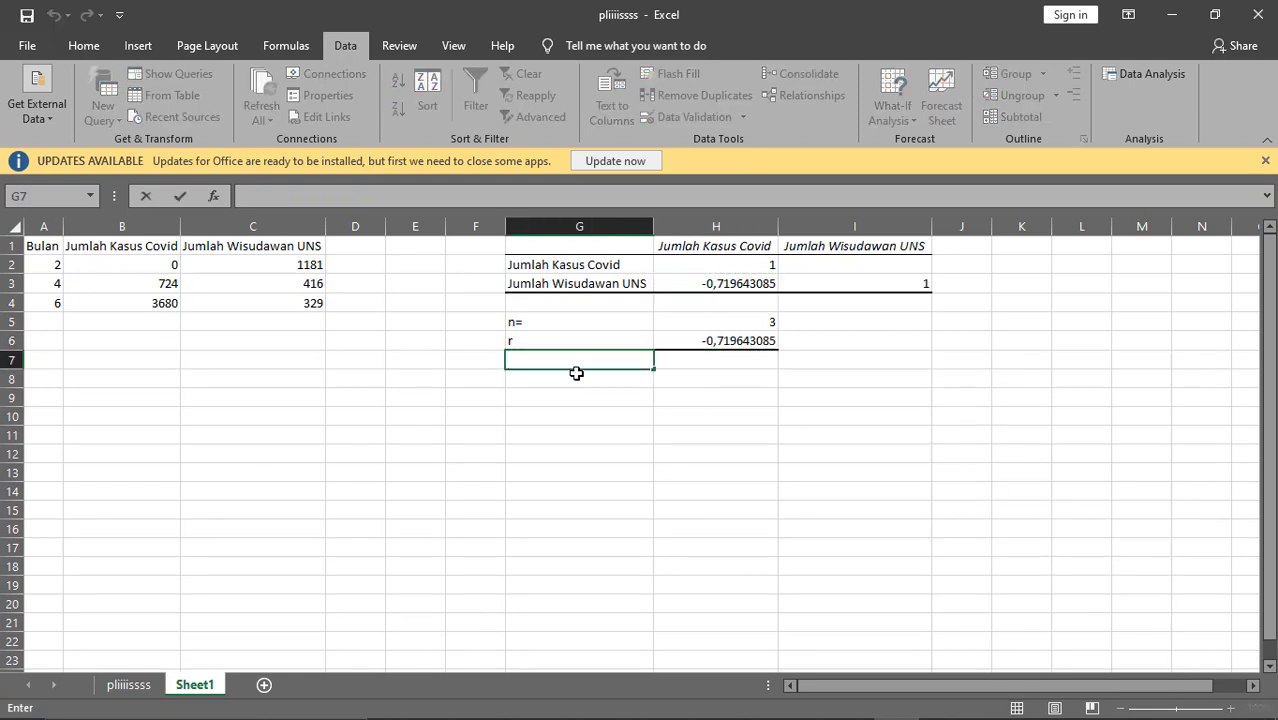
type("df= n-2")
key("Tab")
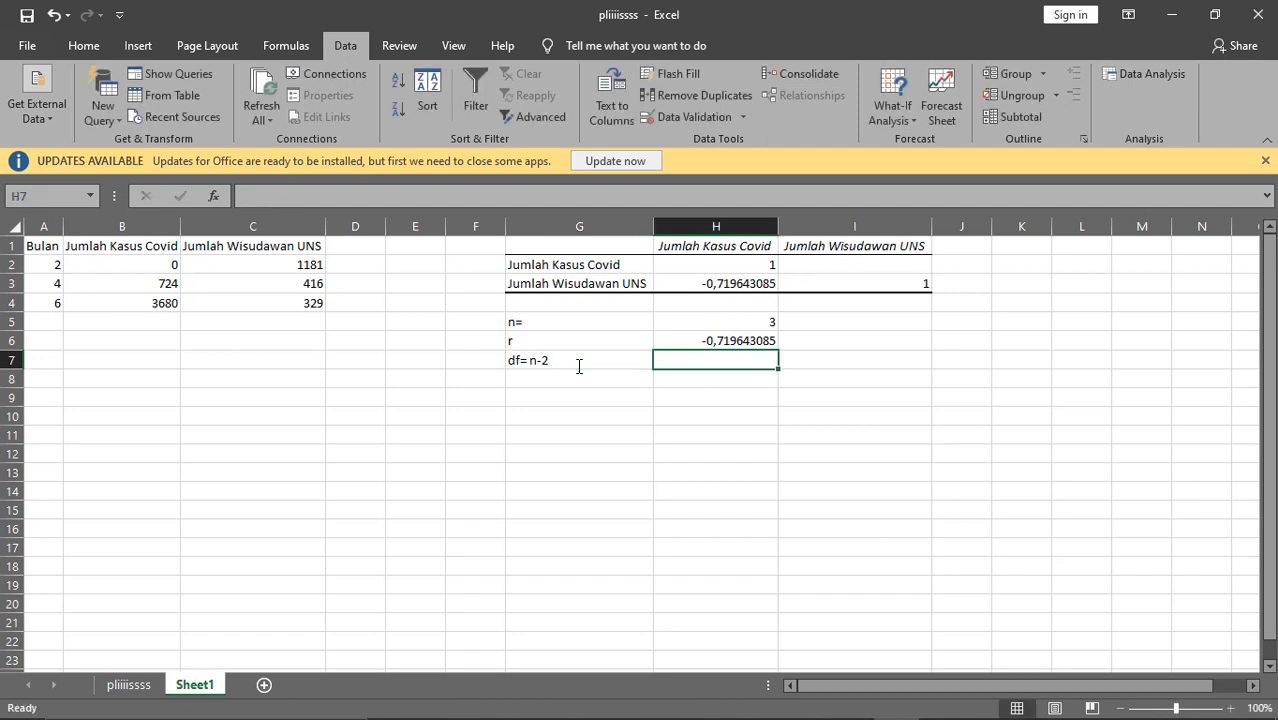
type("=")
key("BackSpace")
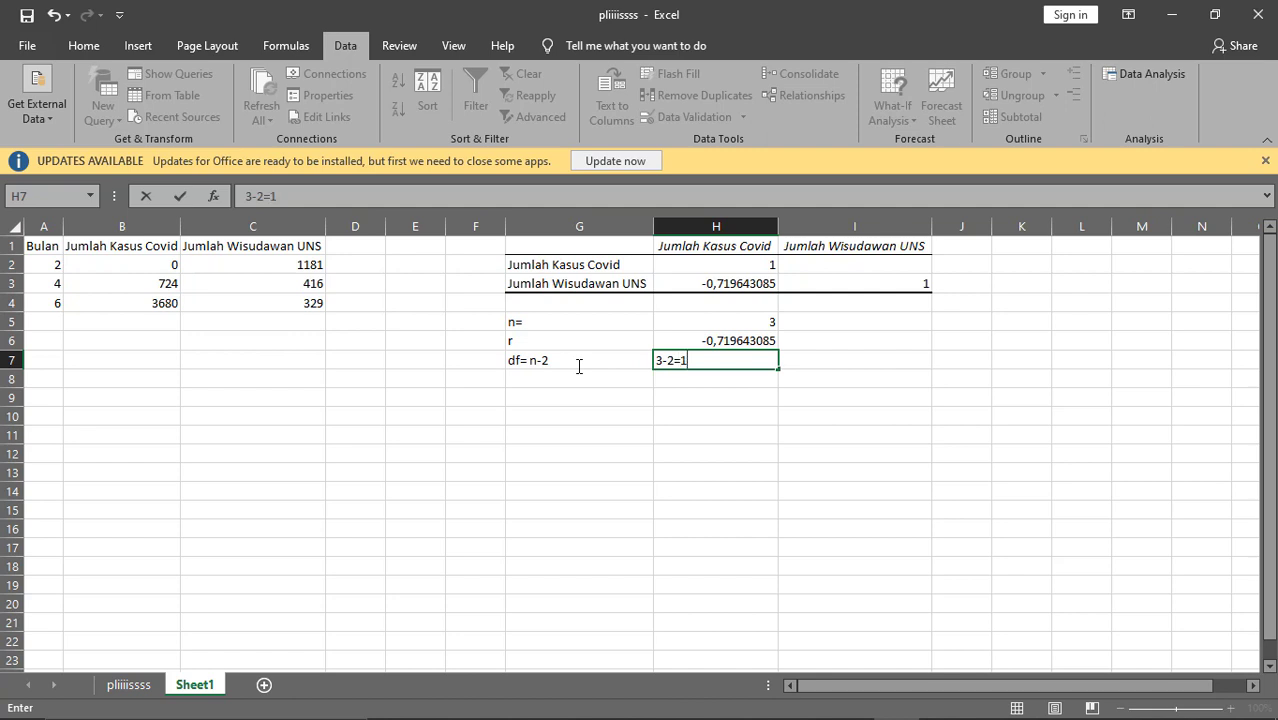
key("Return")
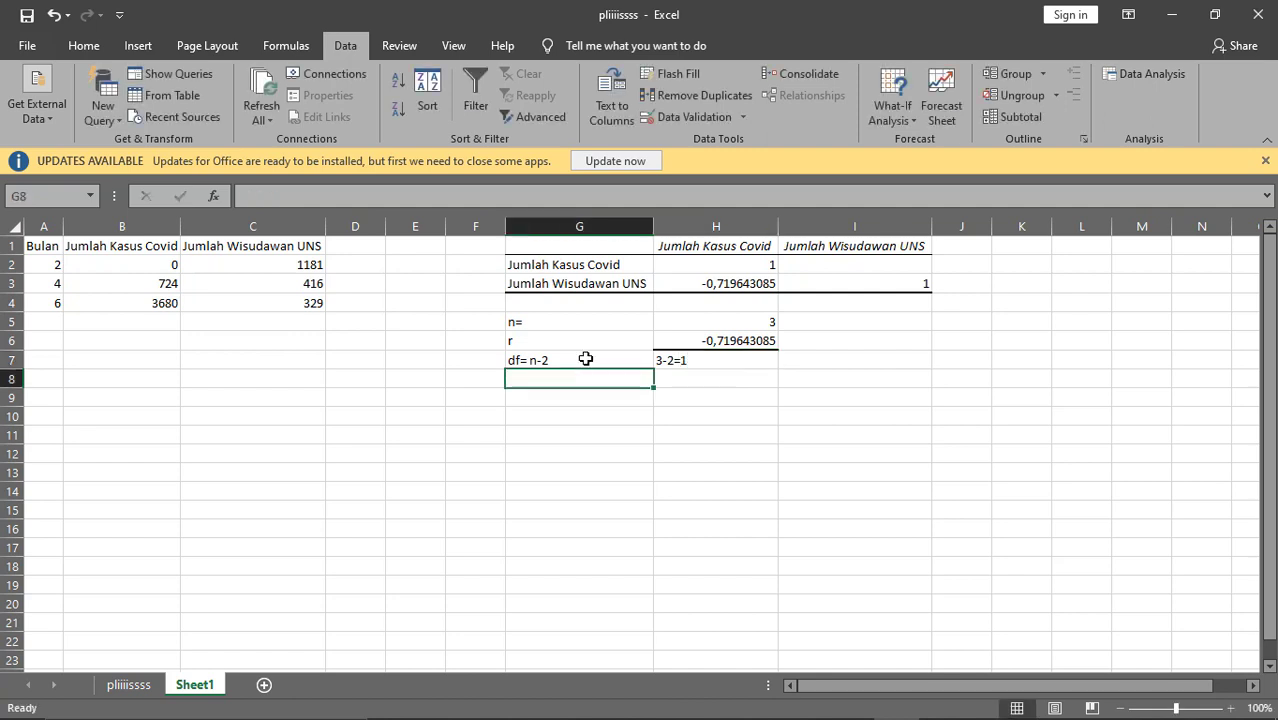
Replace the content of H7 with 1 and extend the G7 label to "df= n-2 (3-2)".
left_click(663, 362)
type("1")
left_click(680, 390)
left_click(577, 373)
double_click(576, 360)
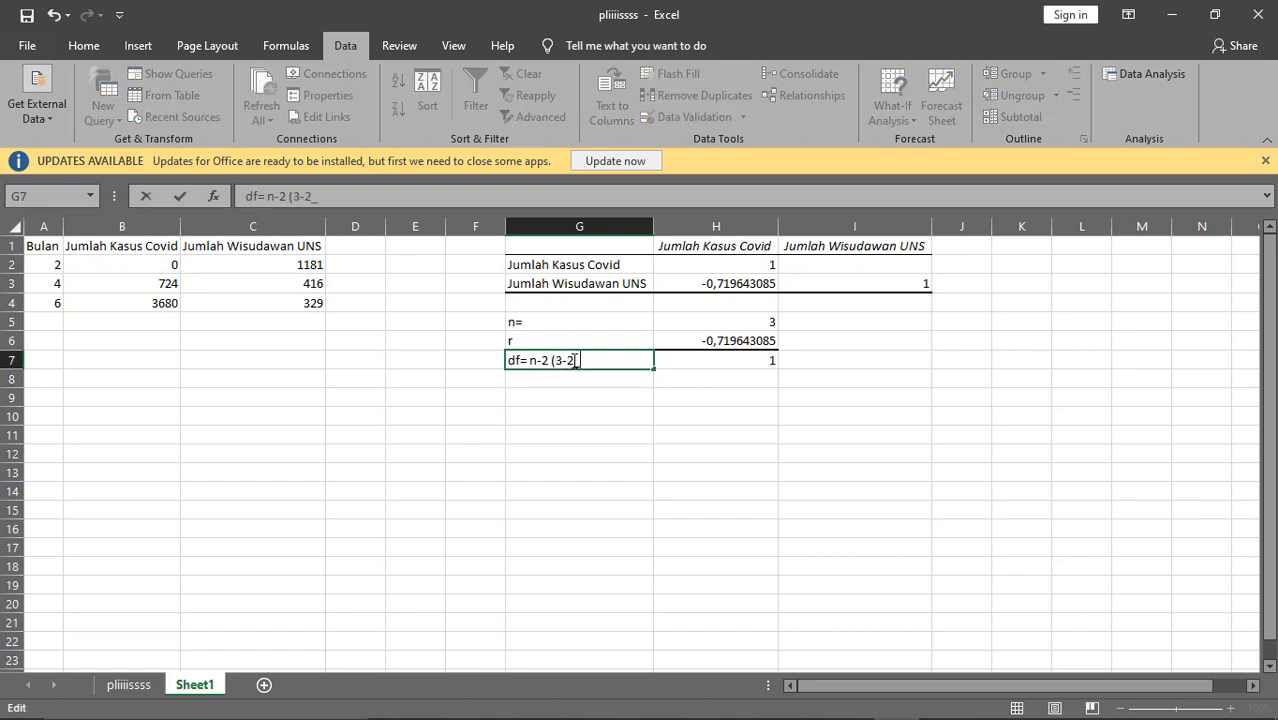
key("Return")
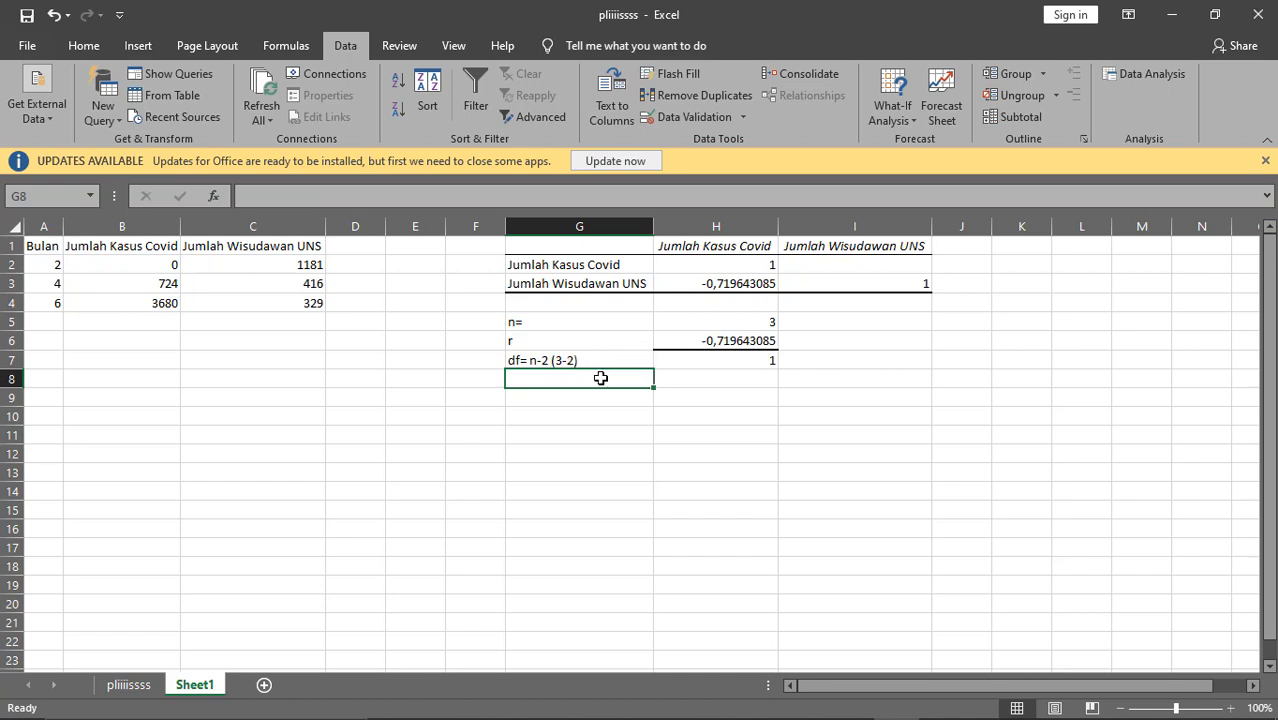
Label cell G8 "alpha= 0.05" below the degrees-of-freedom row.
left_click(556, 394)
left_click(557, 382)
type("alpha= 0.05")
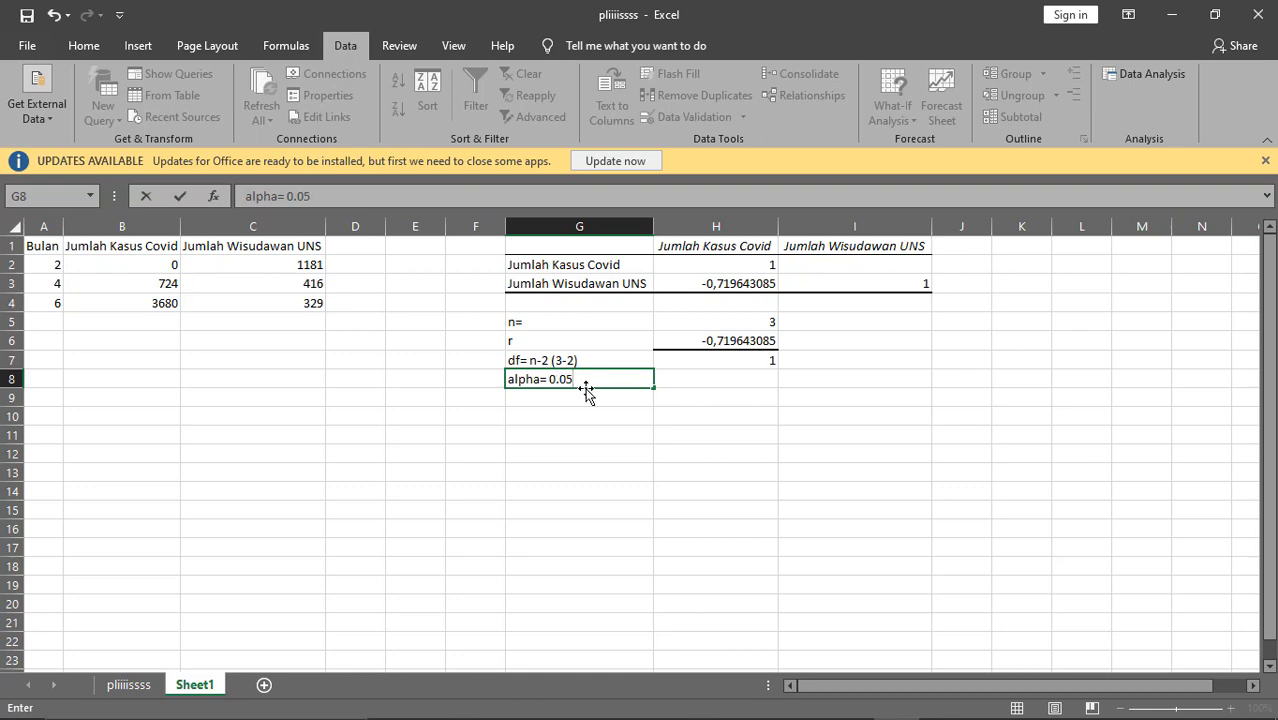
Look up the two-tailed .05 critical value for df 1 in the browser's PPMC table and enter 0,997 in H8.
key("alt+Tab")
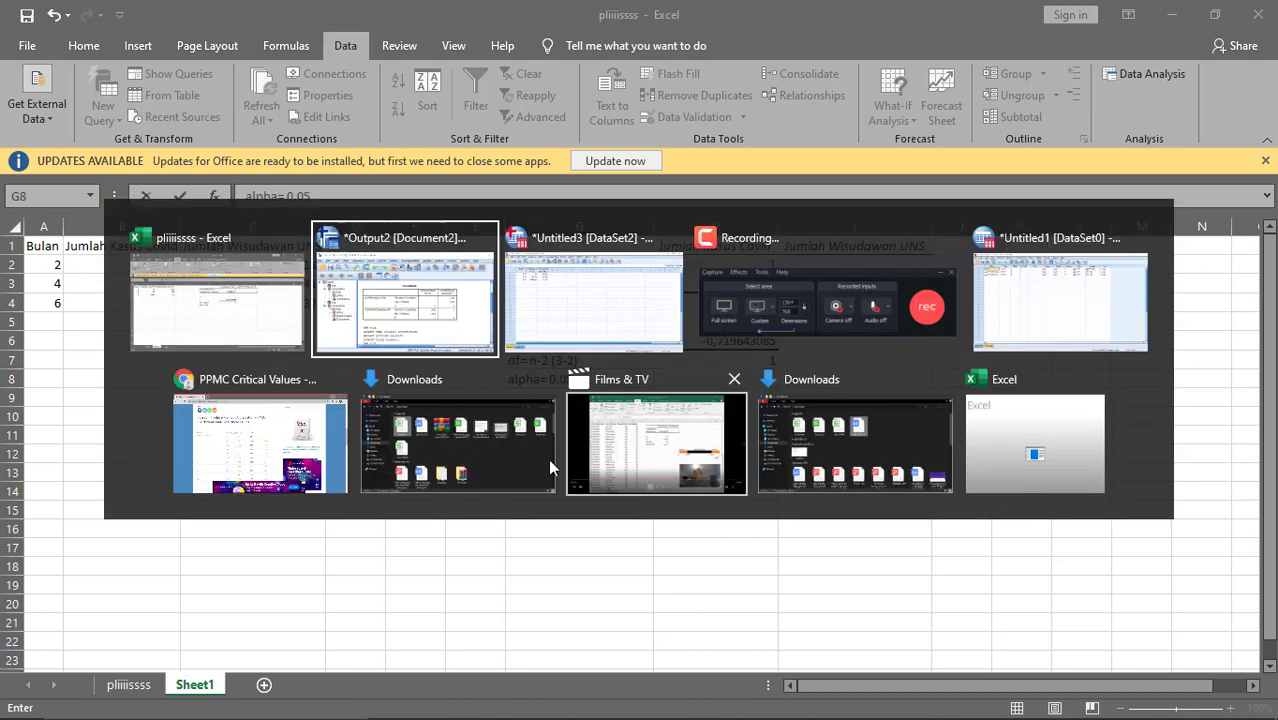
left_click(314, 435)
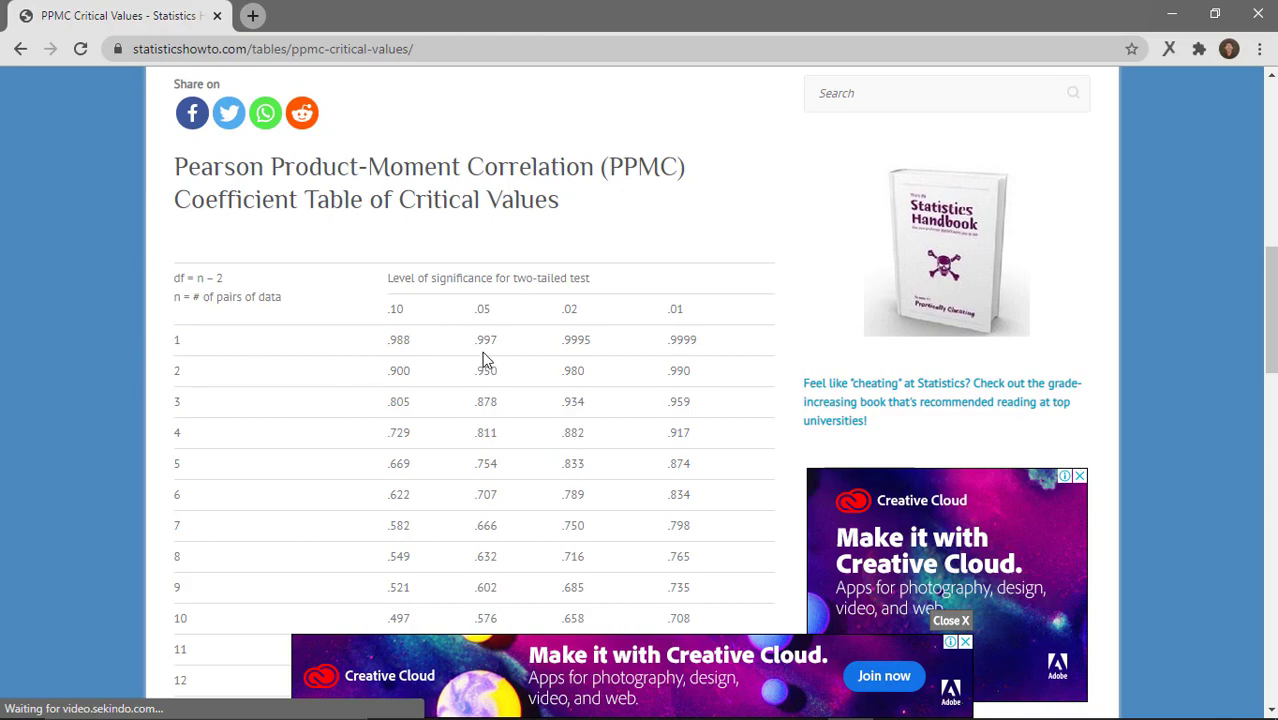
key("alt+Tab")
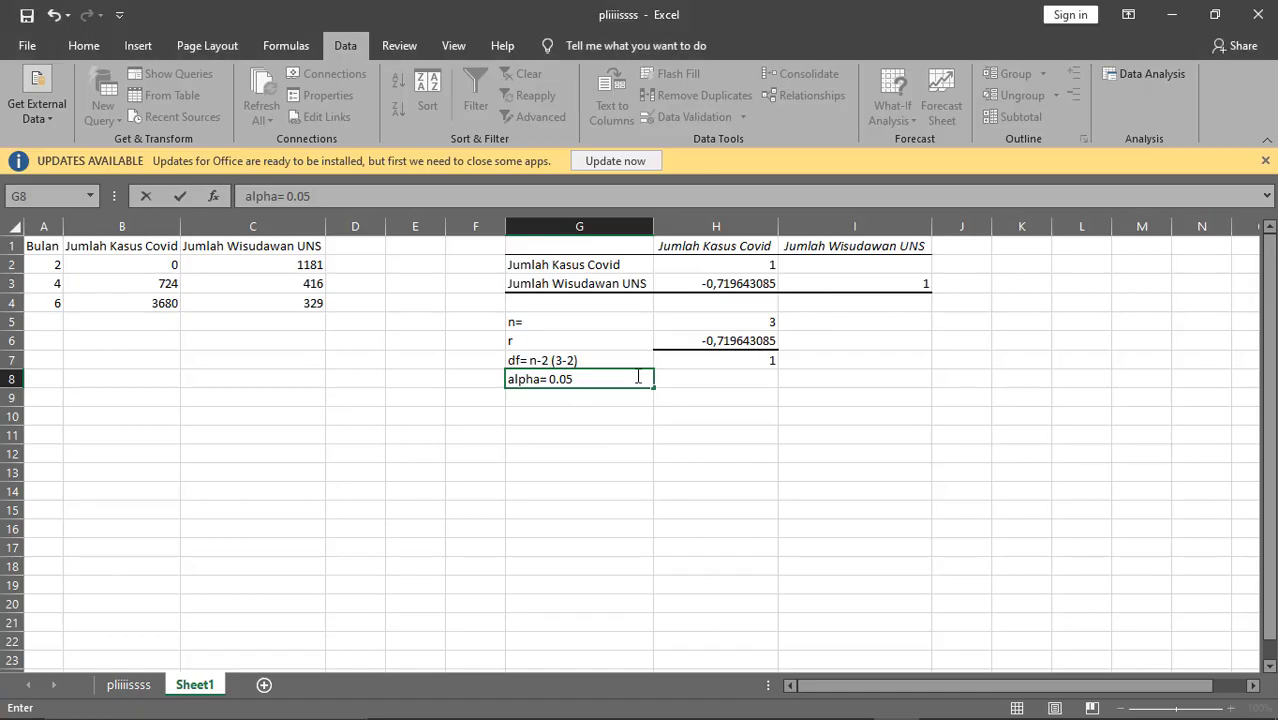
left_click(697, 384)
type("0,997")
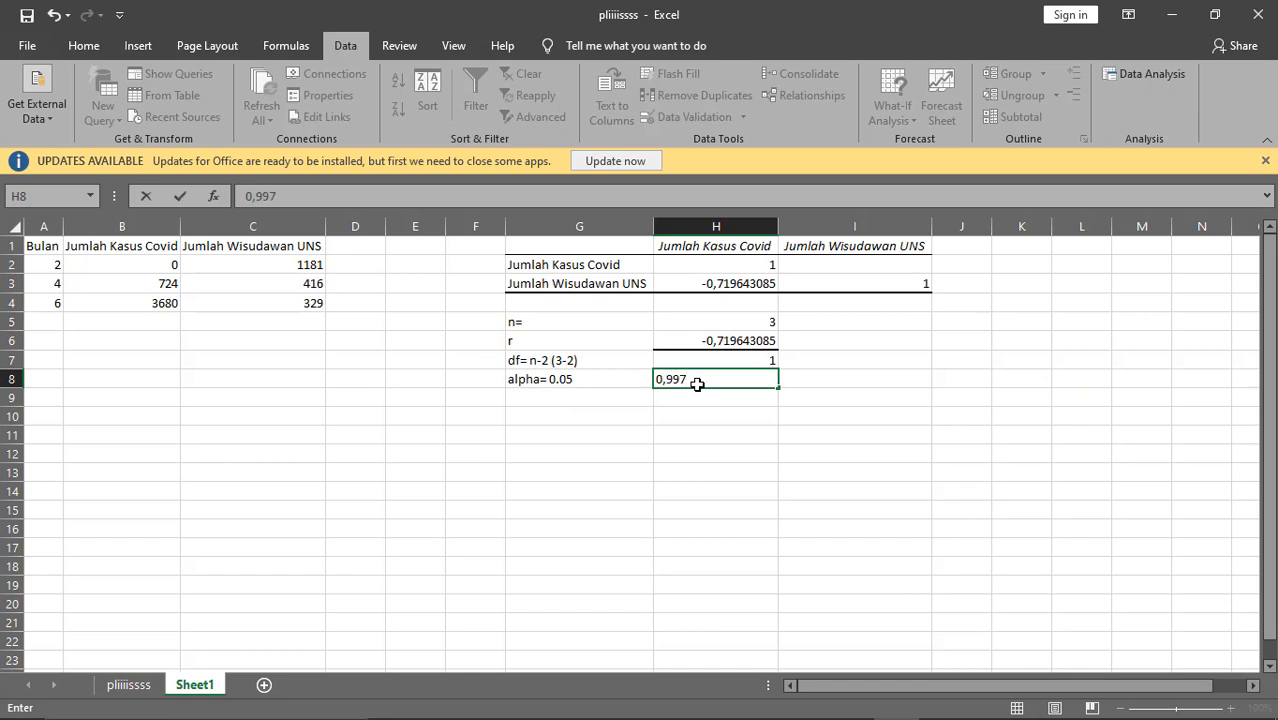
key("Return")
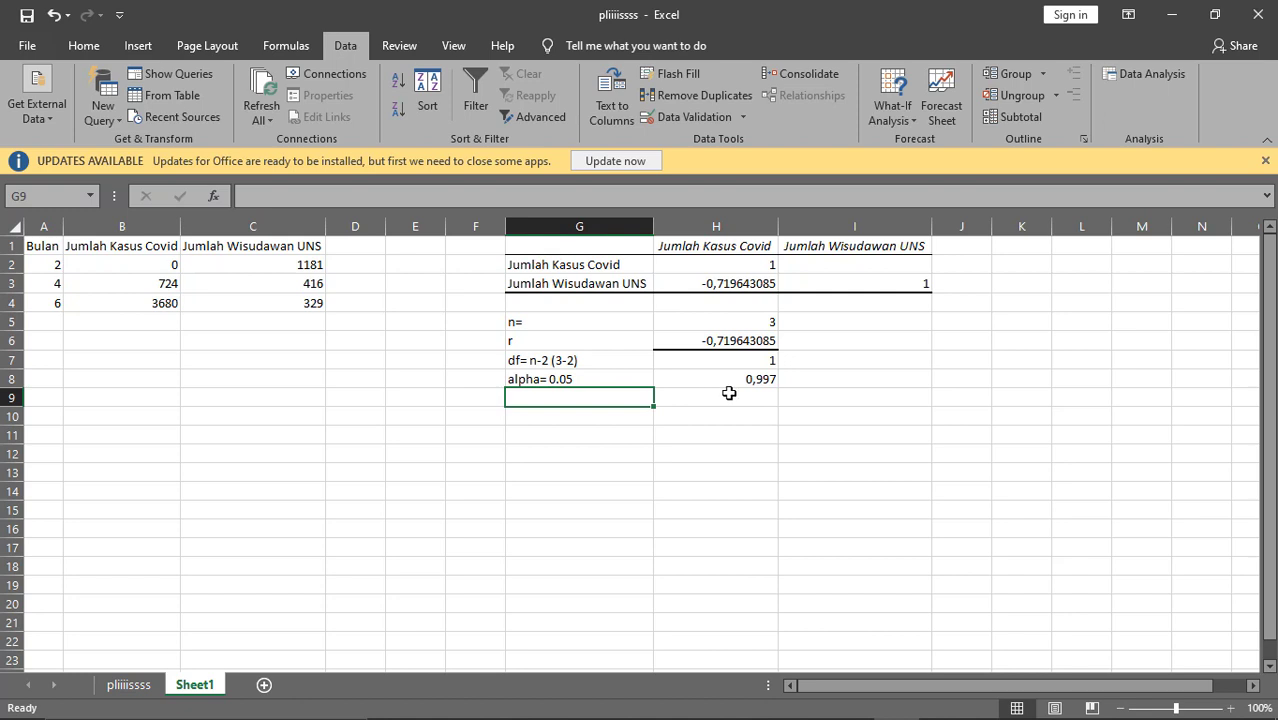
Copy the rejection-region range J6:P8 from the pliiiissss sheet and paste it into Sheet1 at J9.
left_click(694, 404)
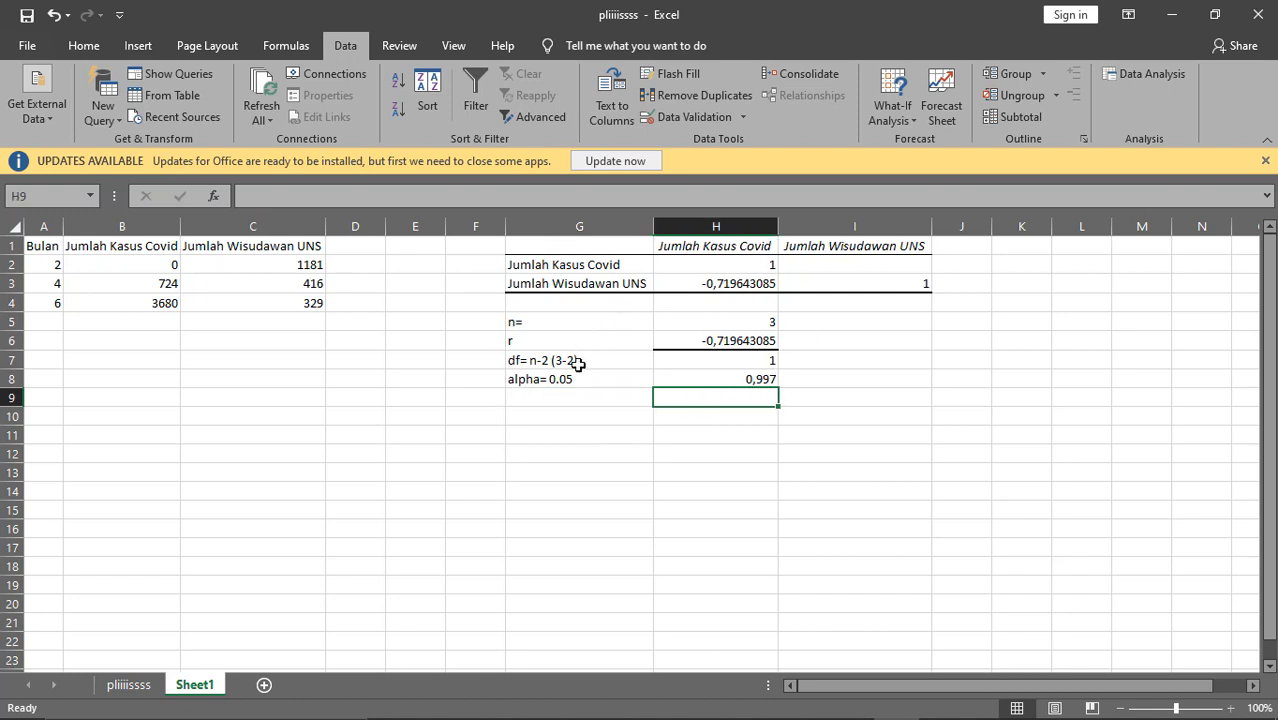
left_click(856, 400)
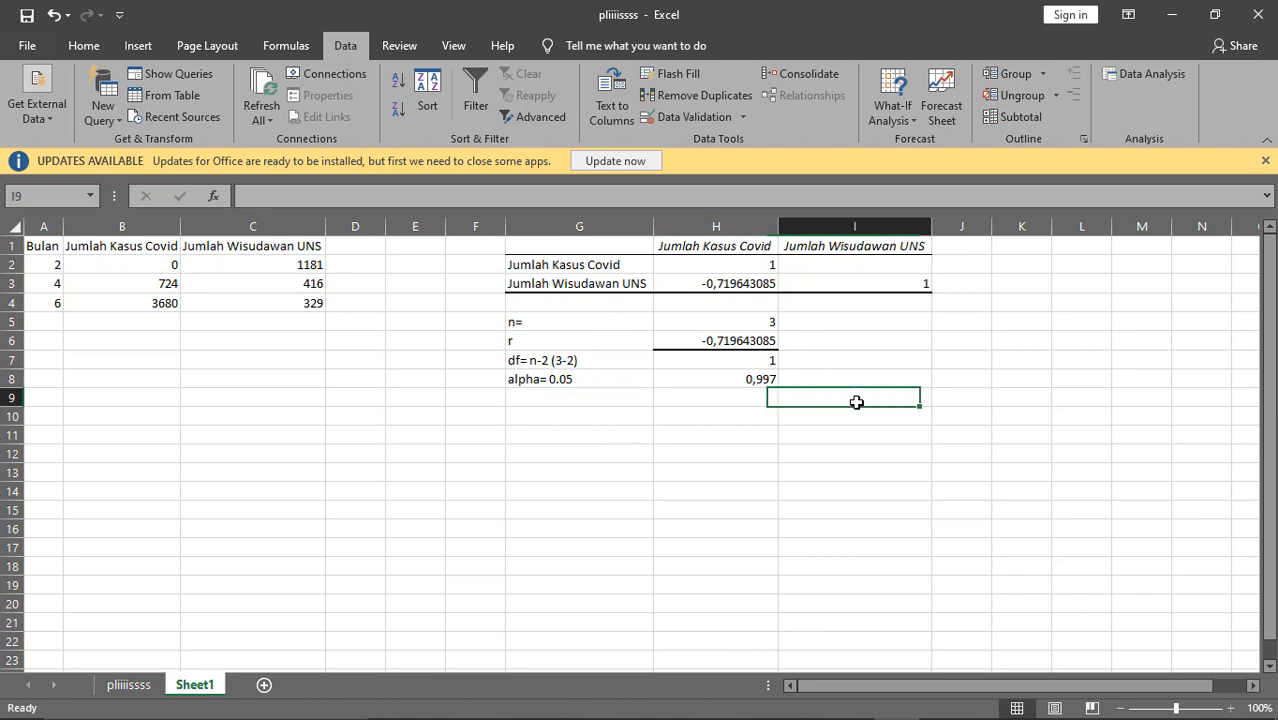
left_click(973, 394)
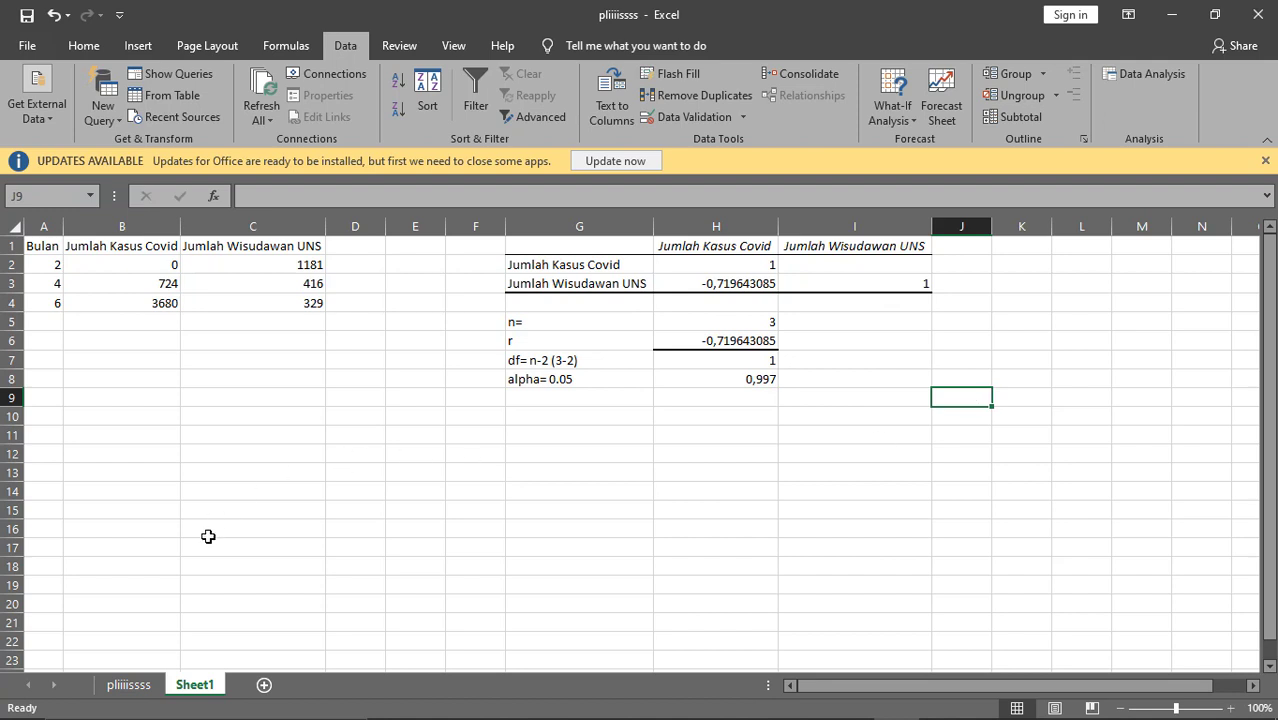
left_click(129, 684)
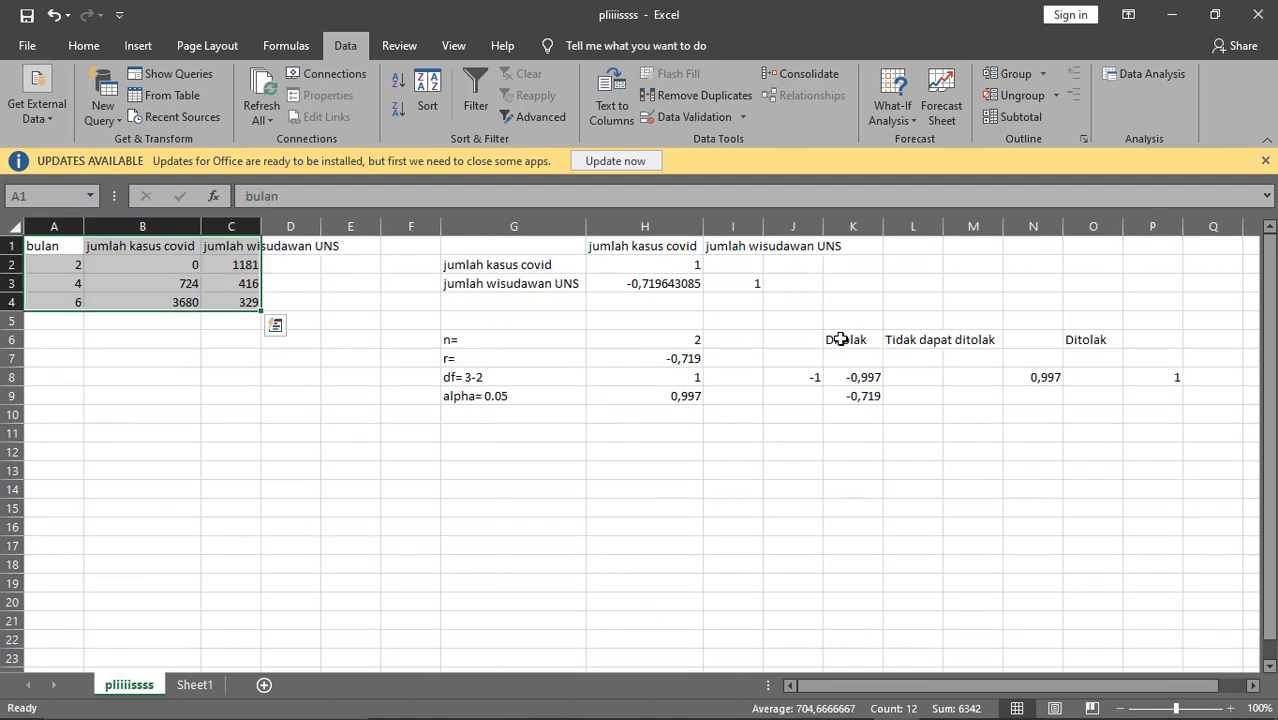
left_click_drag(842, 339, 1042, 352)
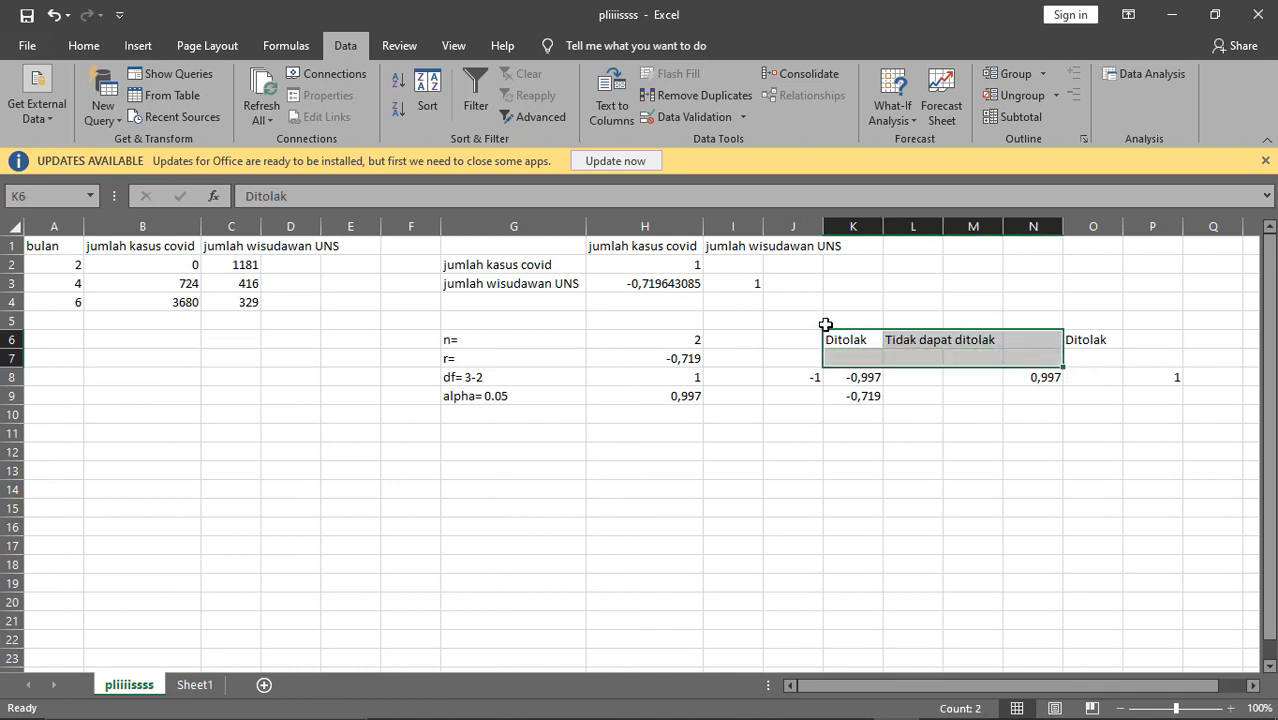
left_click_drag(795, 340, 1160, 372)
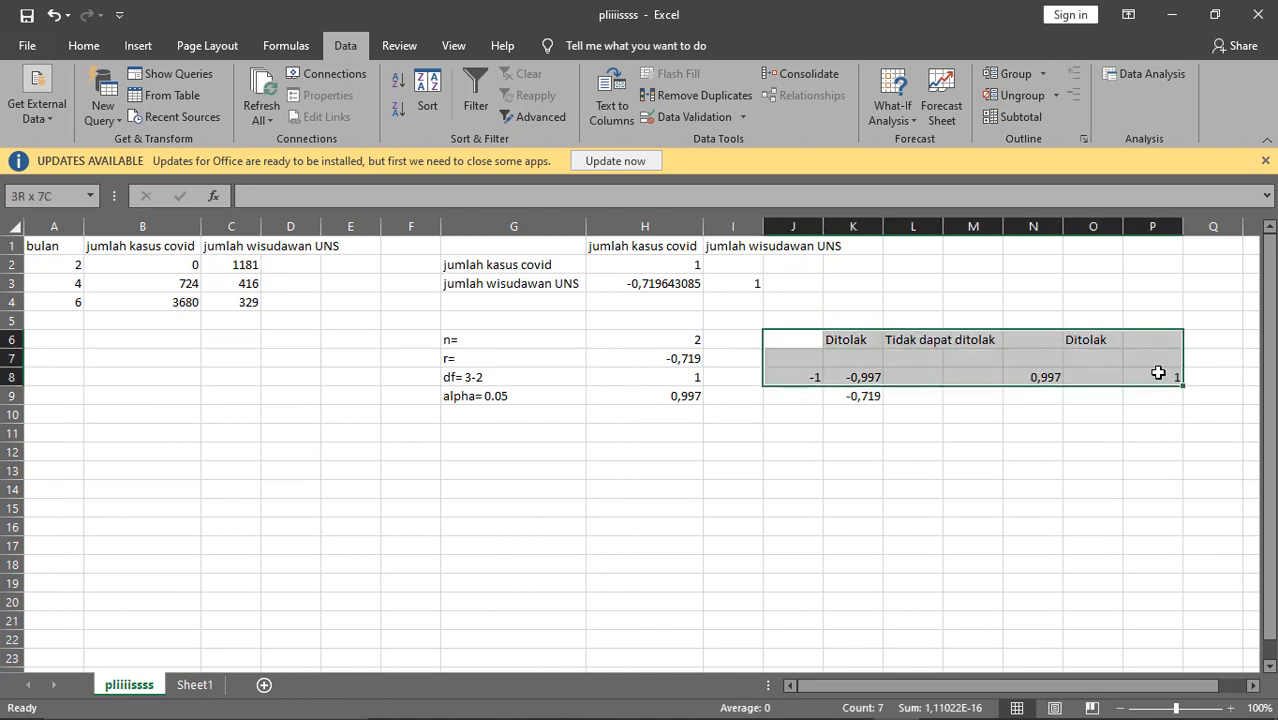
key("ctrl+c")
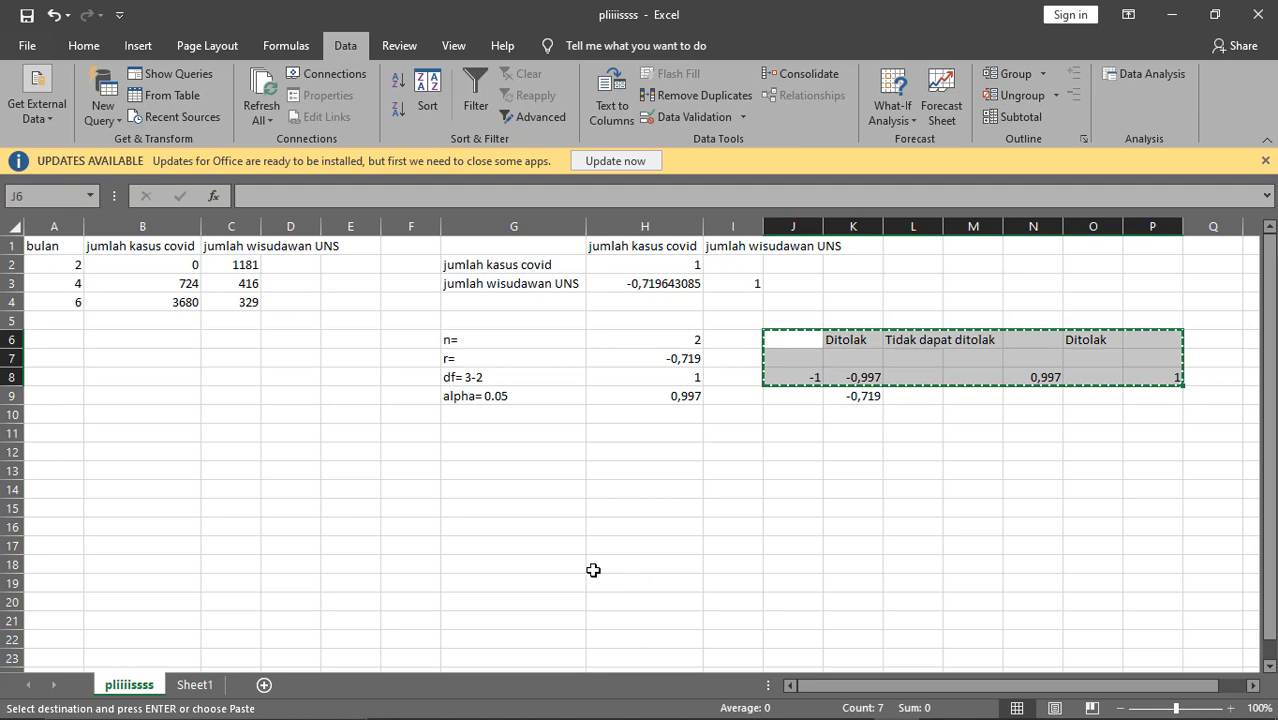
left_click(195, 684)
key("ctrl+v")
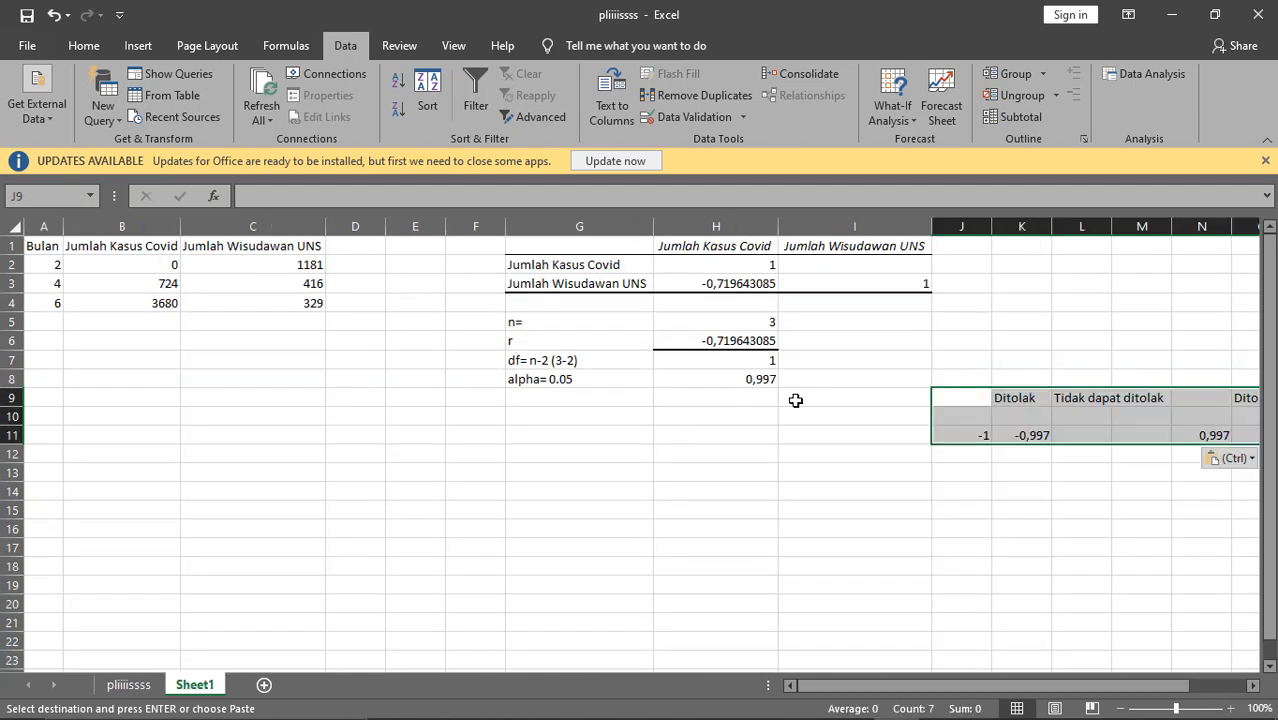
Merge and center the "Tidak dapat ditolak" heading across L9:N9.
left_click_drag(997, 690, 1070, 689)
left_click(984, 508)
left_click_drag(907, 397, 1043, 393)
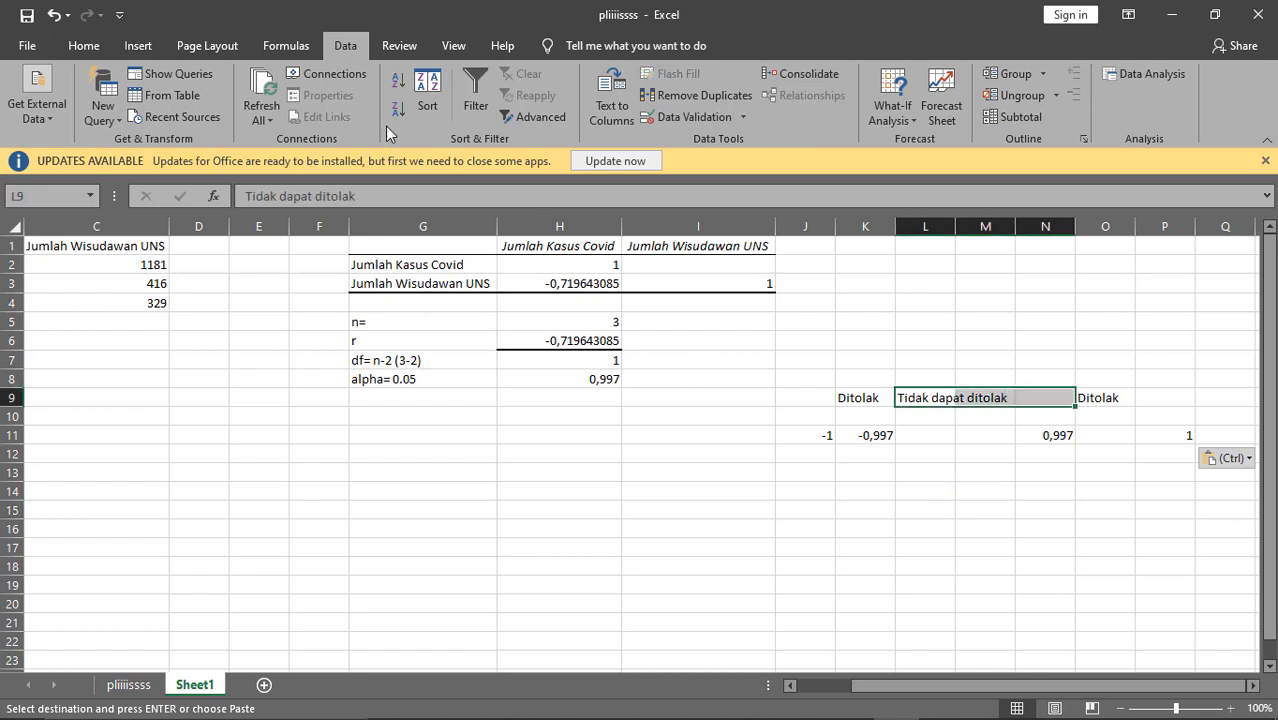
left_click(84, 45)
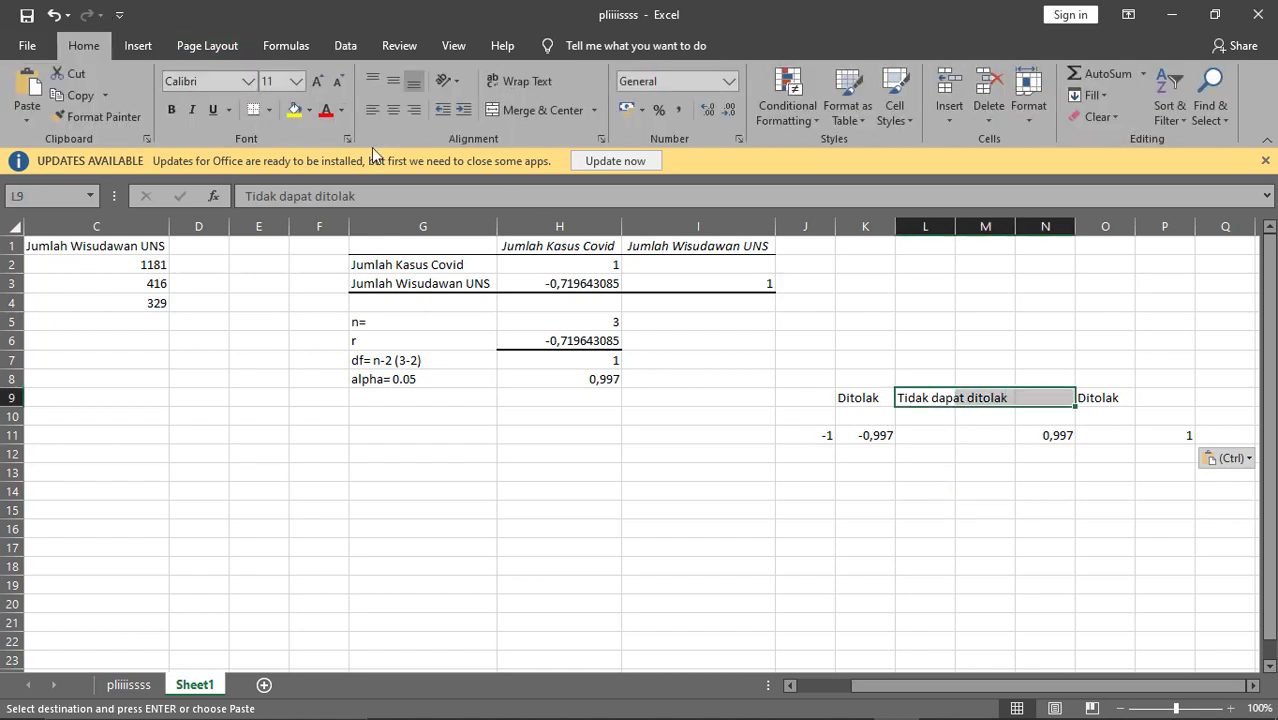
left_click(516, 112)
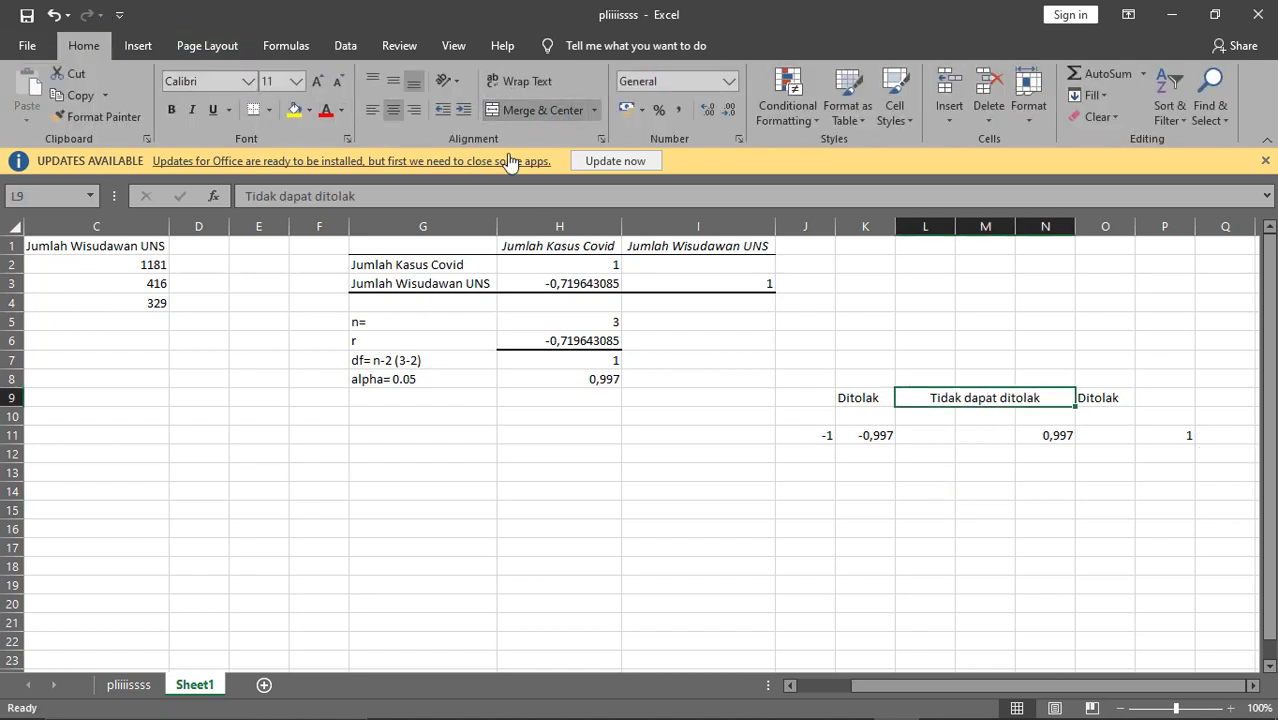
Give the merged "Tidak dapat ditolak" heading a black fill and white text.
left_click(309, 110)
left_click(302, 153)
left_click(309, 110)
left_click(310, 153)
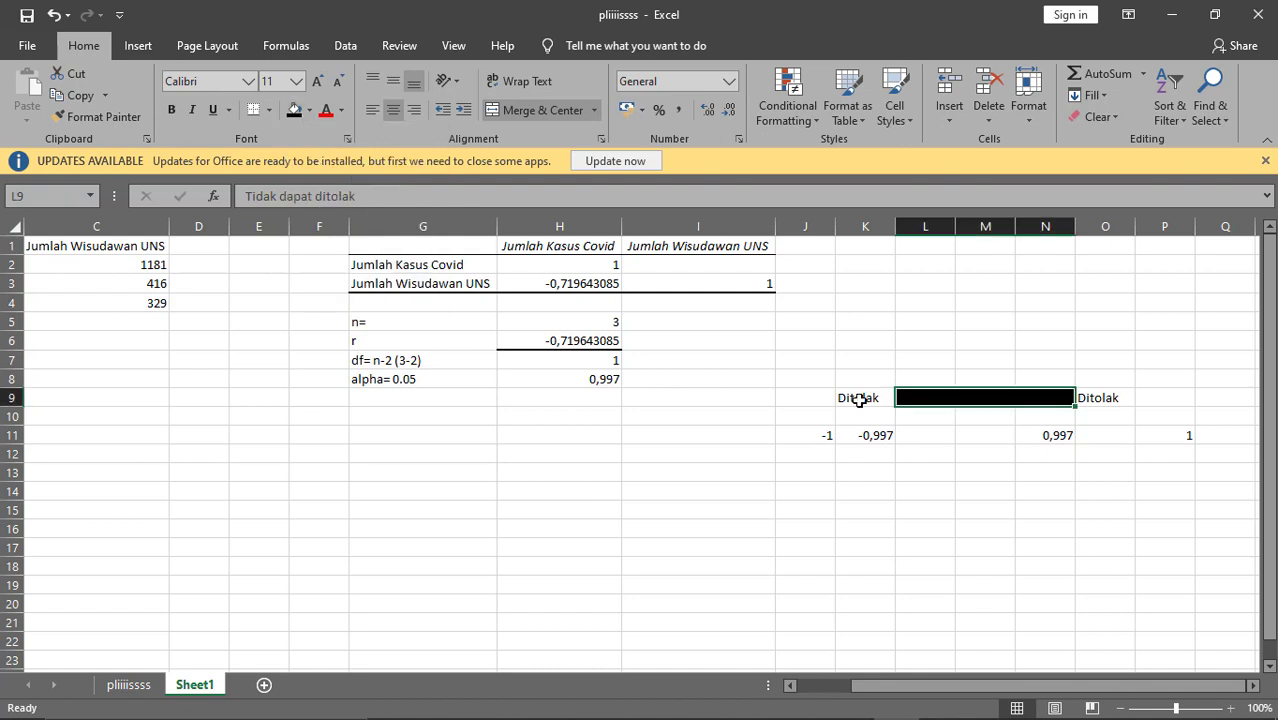
left_click(341, 110)
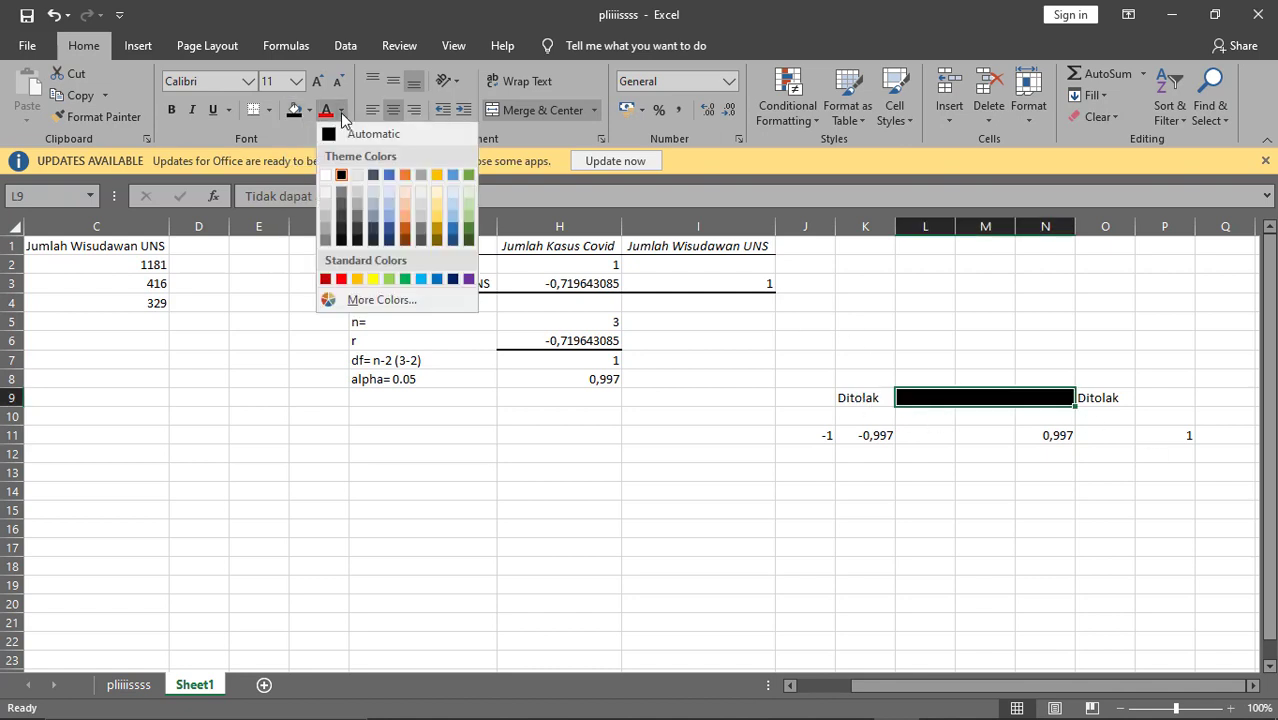
left_click(326, 175)
left_click(919, 417)
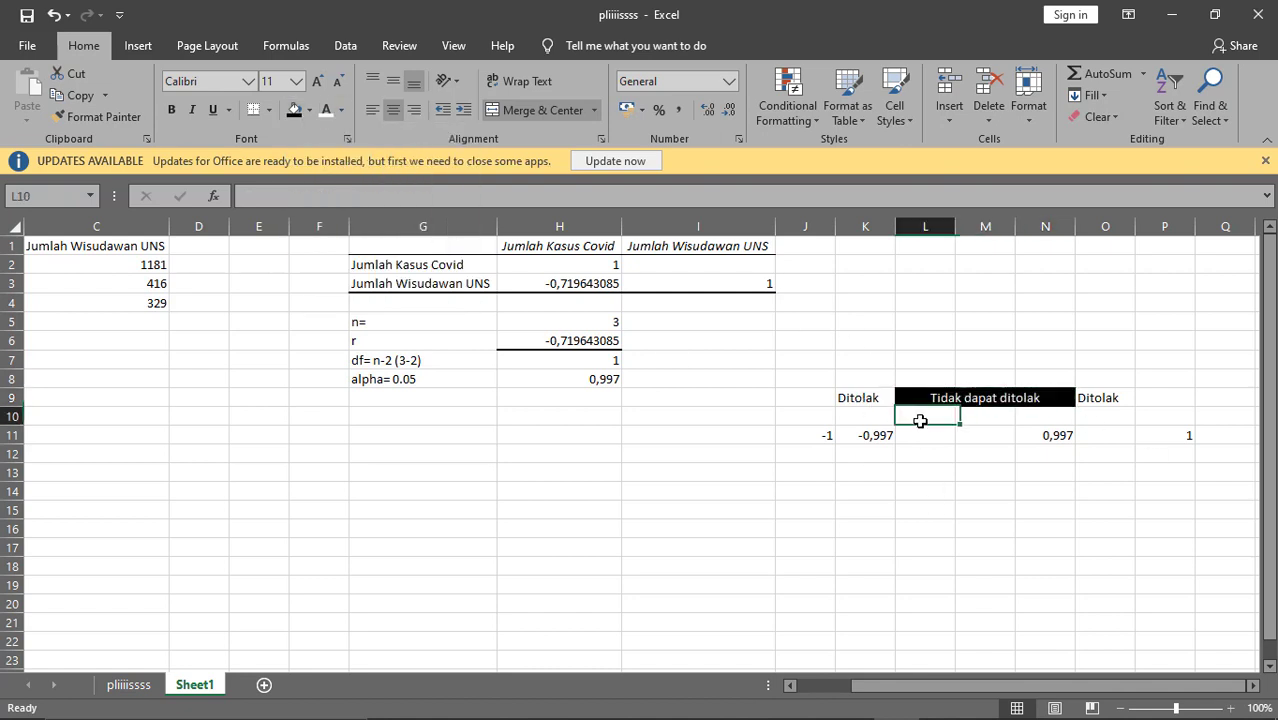
Fill both "Ditolak" cells, K9 and O9, with dark gold.
left_click(860, 404)
left_click(1101, 397, "shift")
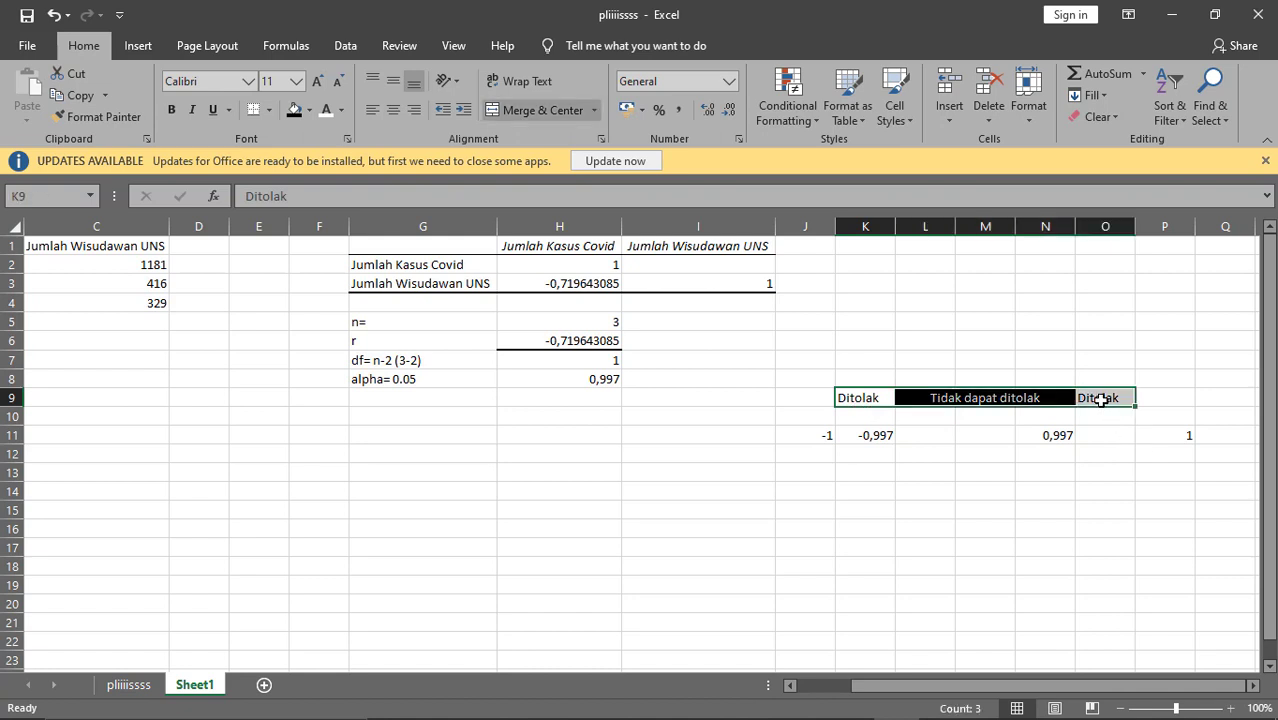
left_click(1110, 398)
left_click(862, 400, "ctrl")
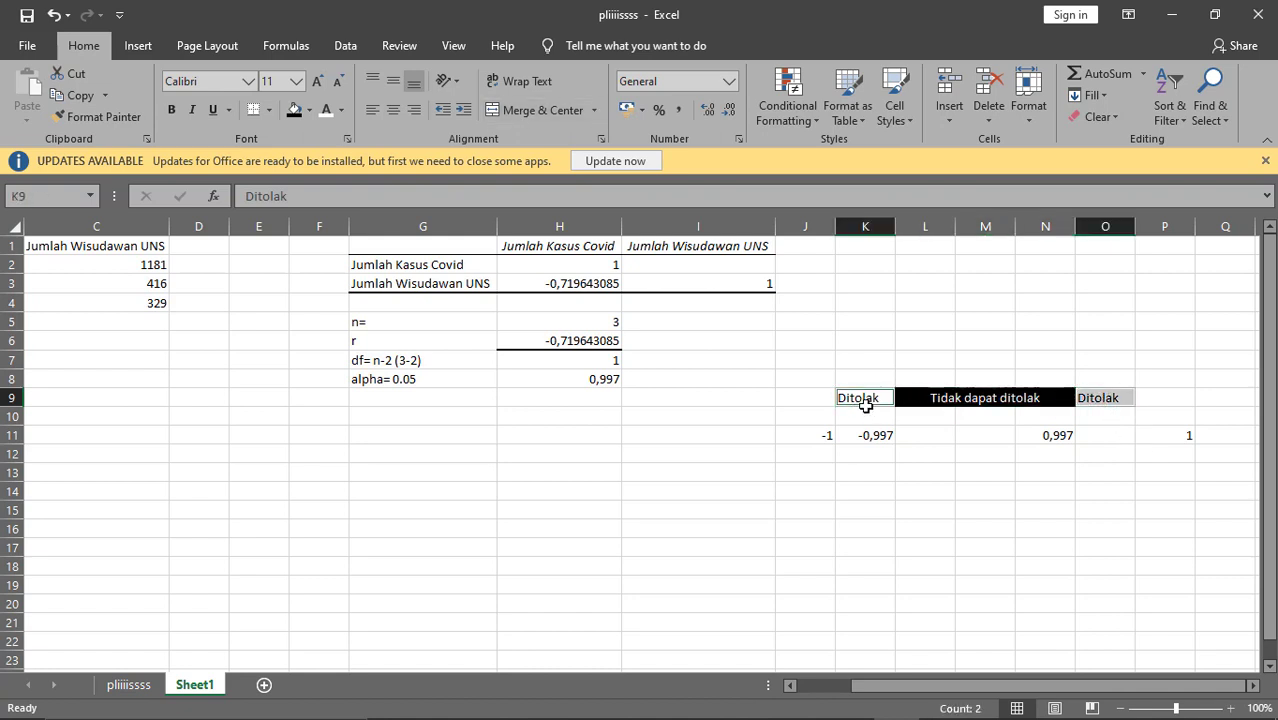
left_click(309, 110)
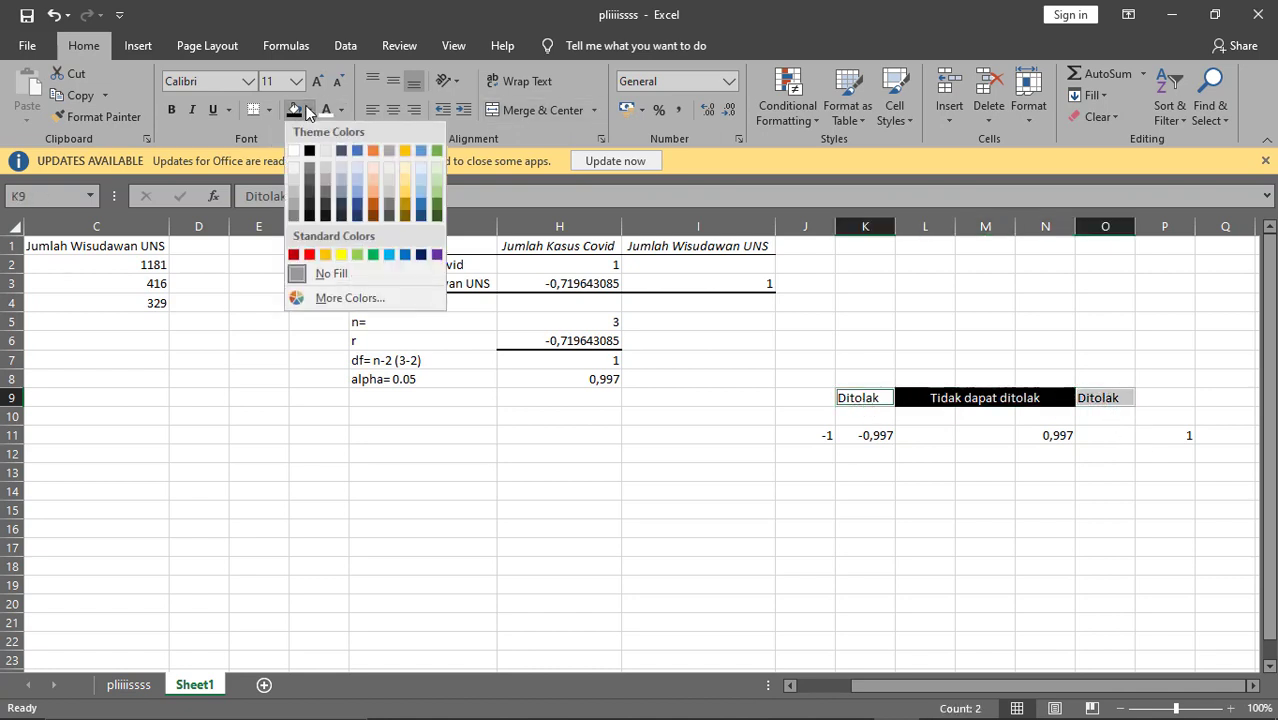
left_click(407, 212)
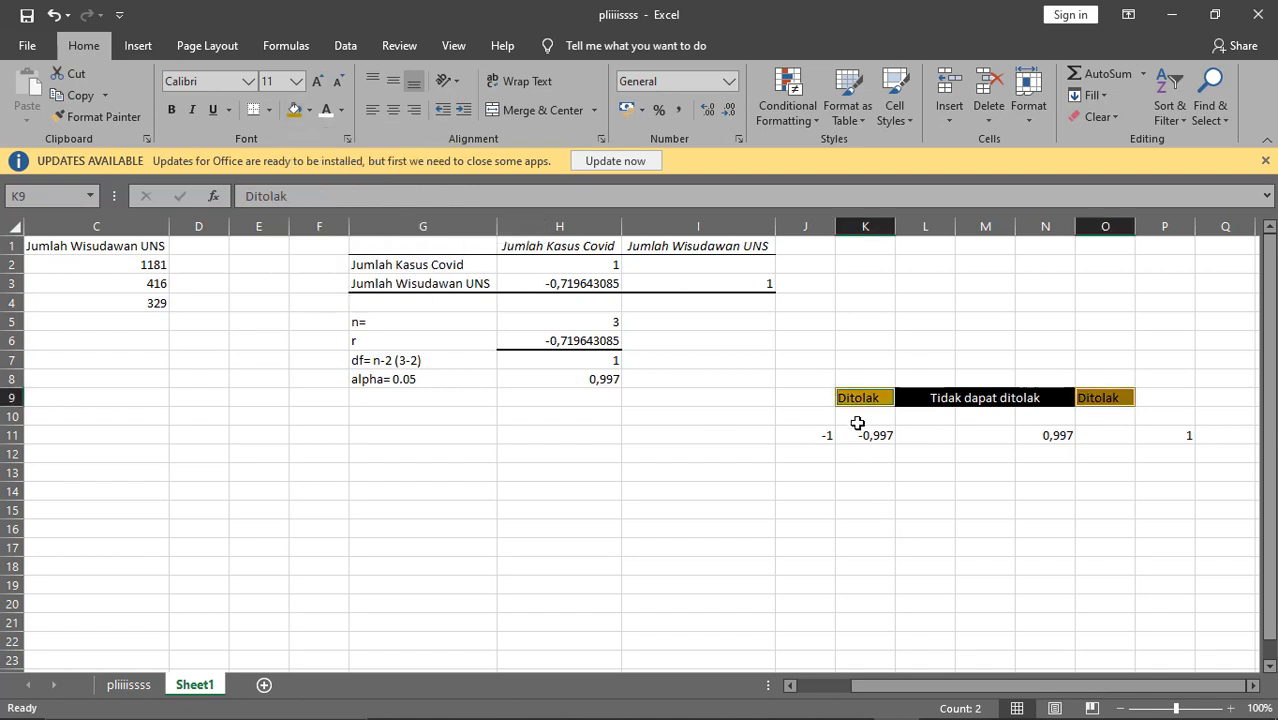
Center the text of the heading cells K9:O9 horizontally.
left_click_drag(857, 400, 1100, 399)
left_click(393, 117)
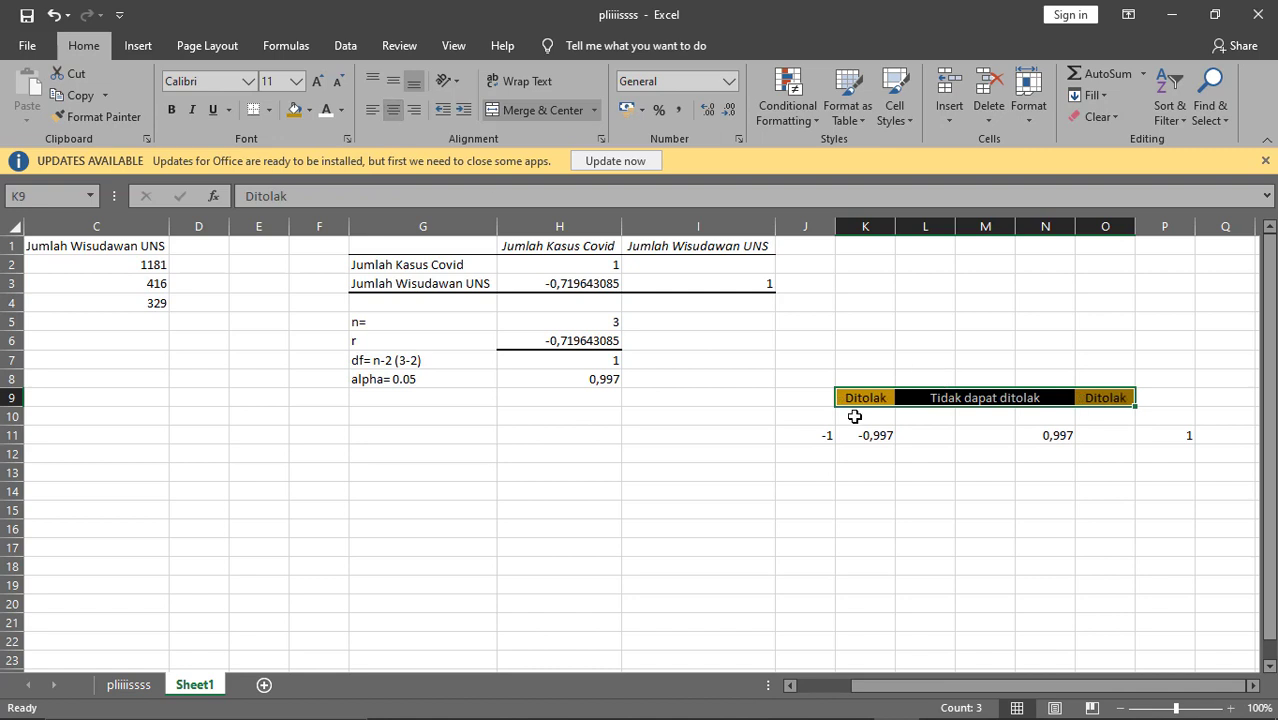
left_click(853, 416)
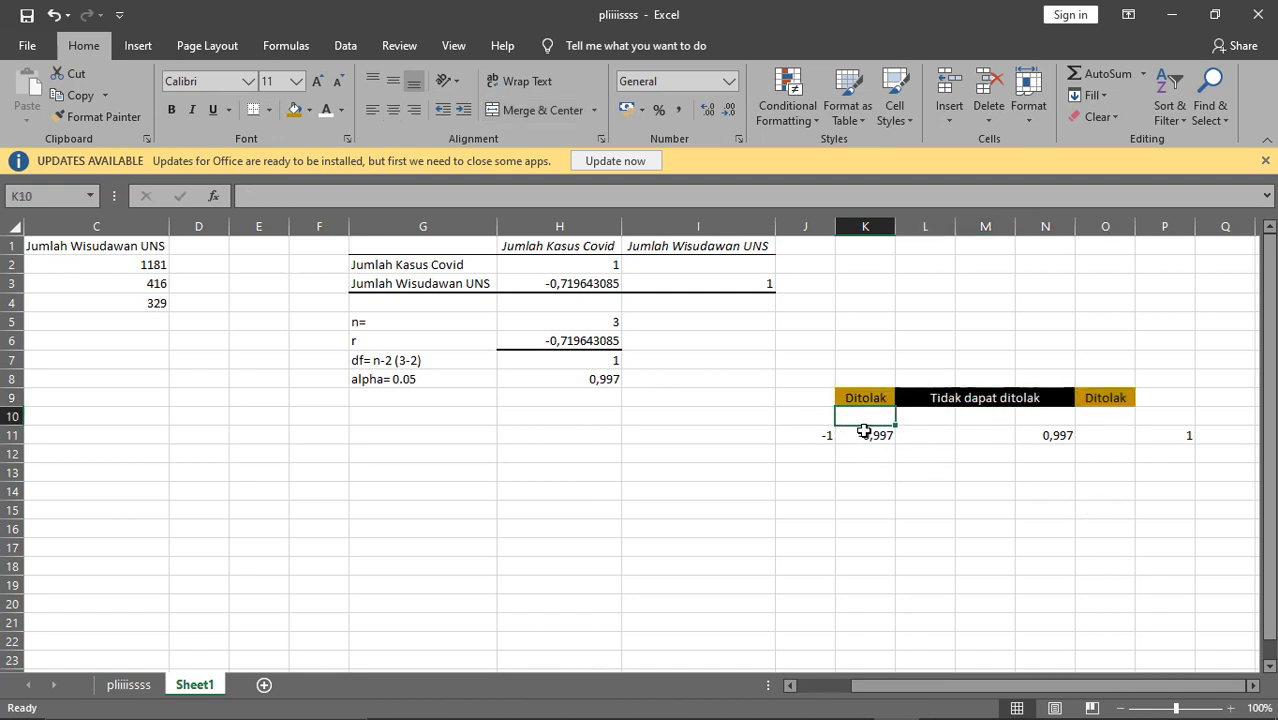
Move the boundary values in J11:P11 up one row to J10:P10, directly under the headings.
left_click_drag(805, 437, 1173, 432)
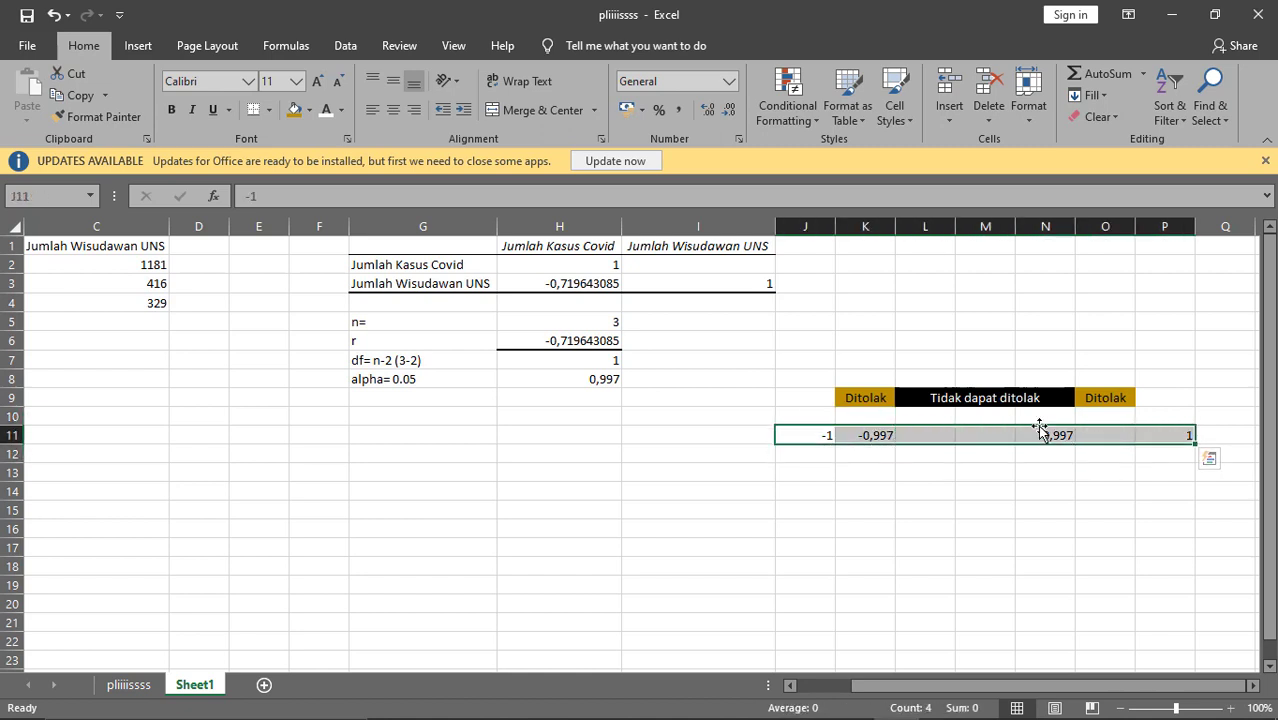
left_click_drag(1040, 426, 1040, 420)
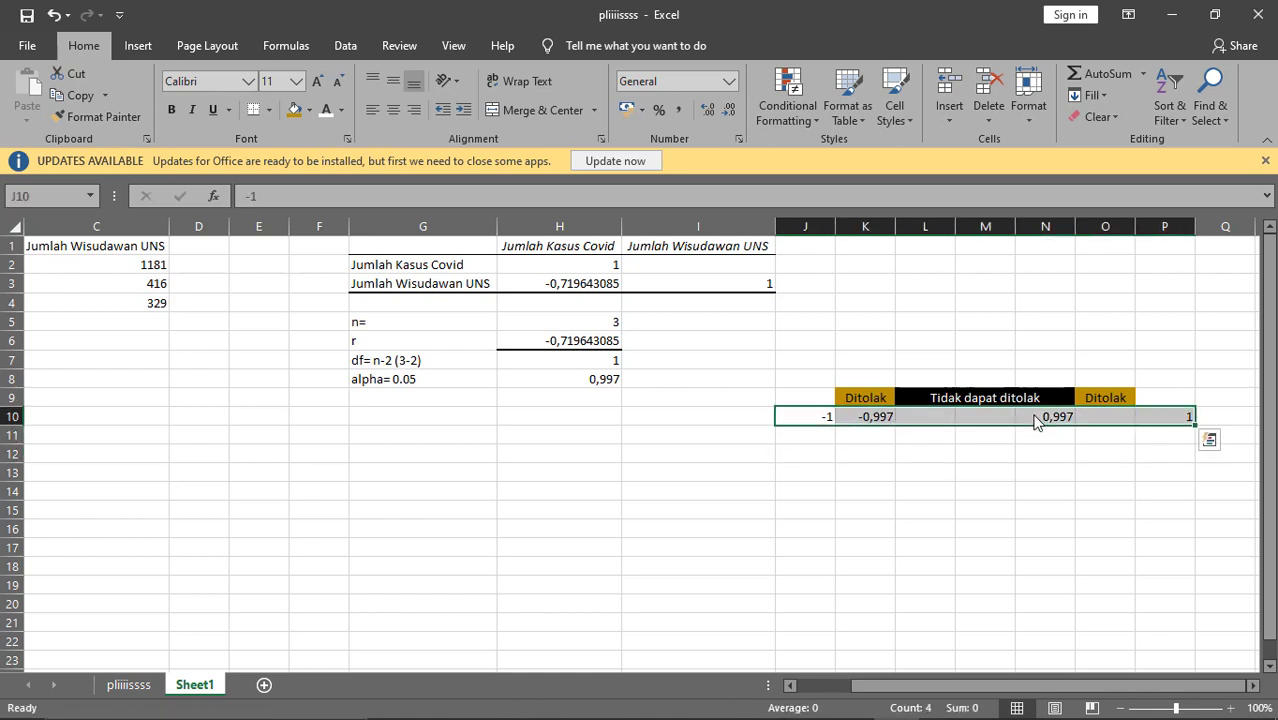
left_click(971, 437)
left_click_drag(842, 420, 932, 430)
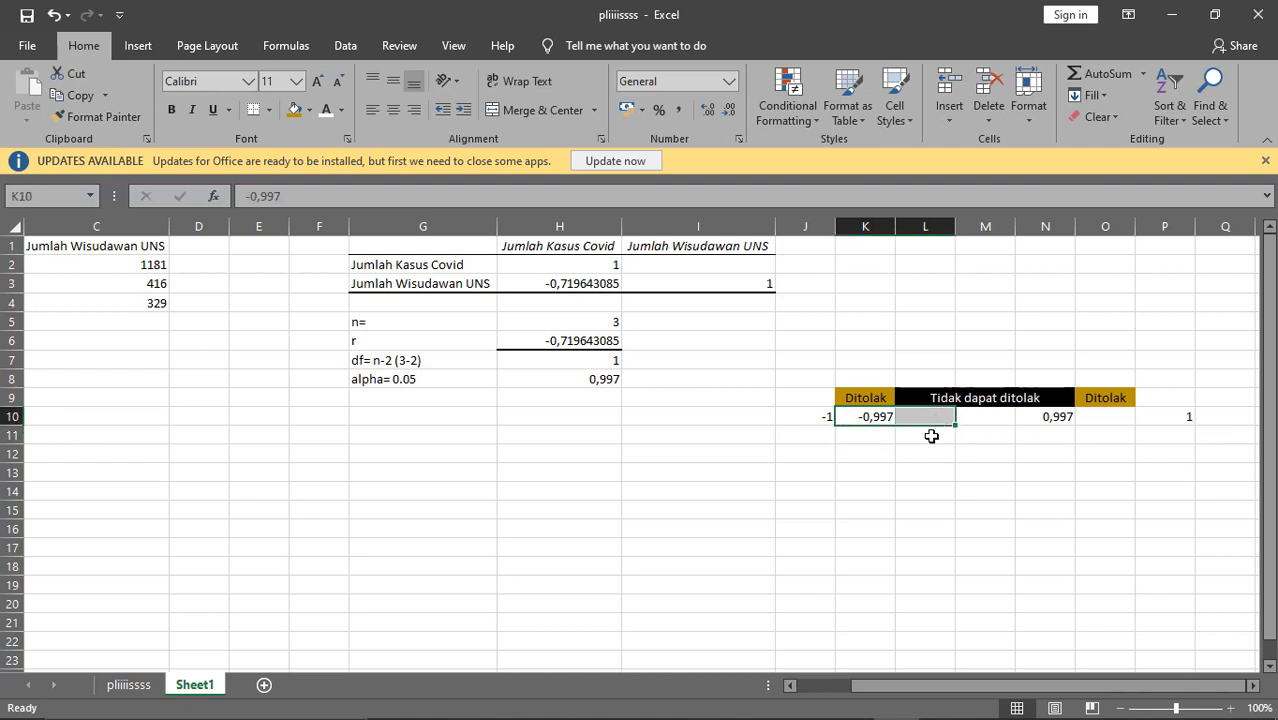
Merge and center K10:L10 so the -0,997 boundary straddles the border between the first two heading regions.
left_click(537, 107)
left_click(994, 414)
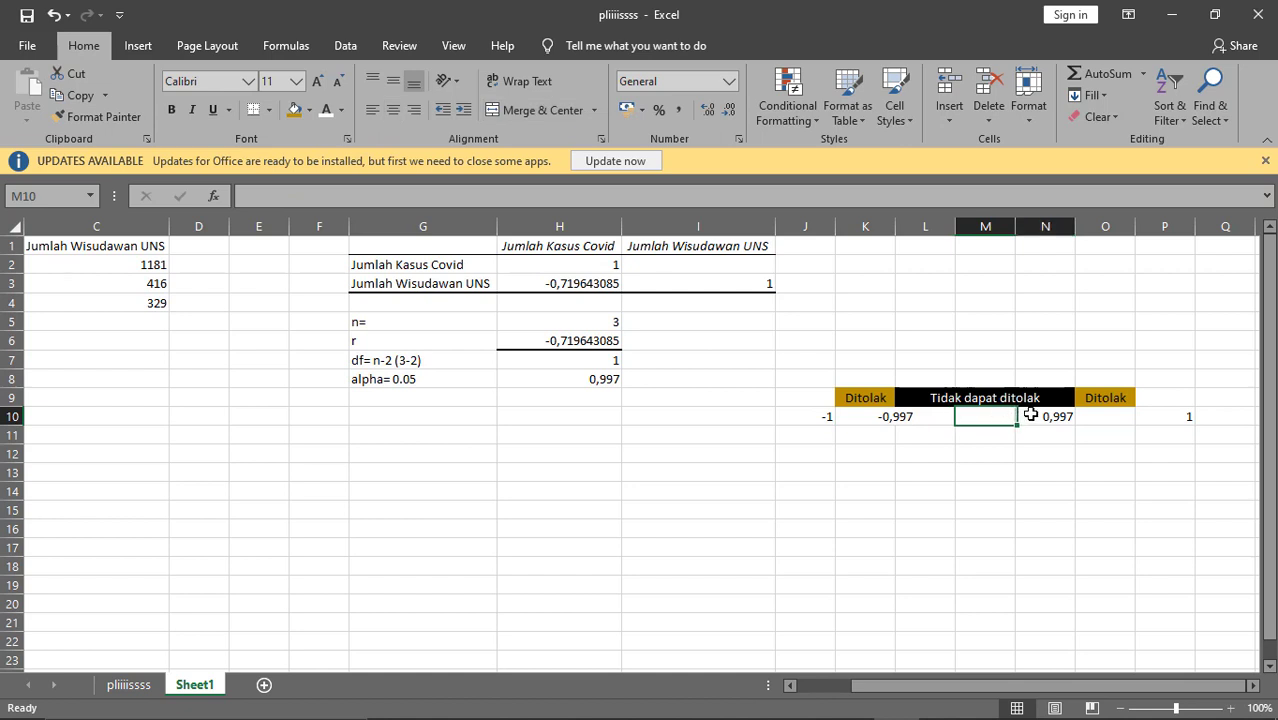
left_click_drag(1030, 414, 1040, 416)
left_click(537, 107)
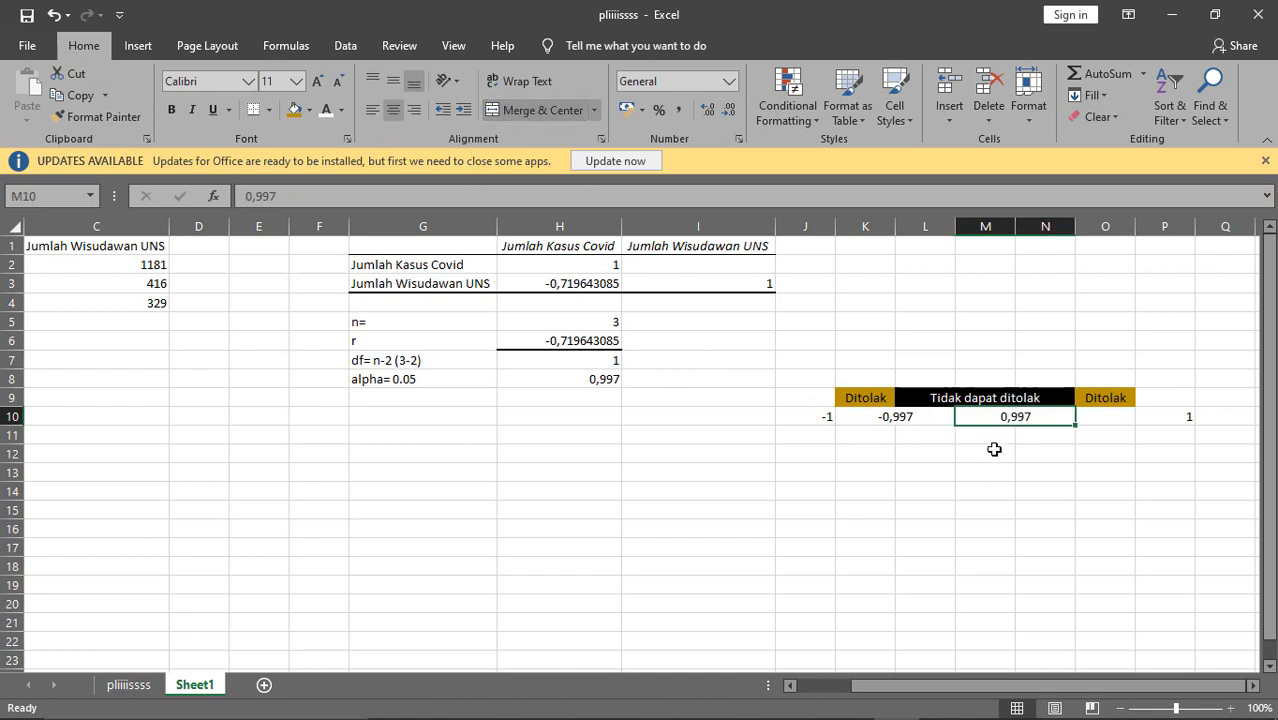
left_click(410, 110)
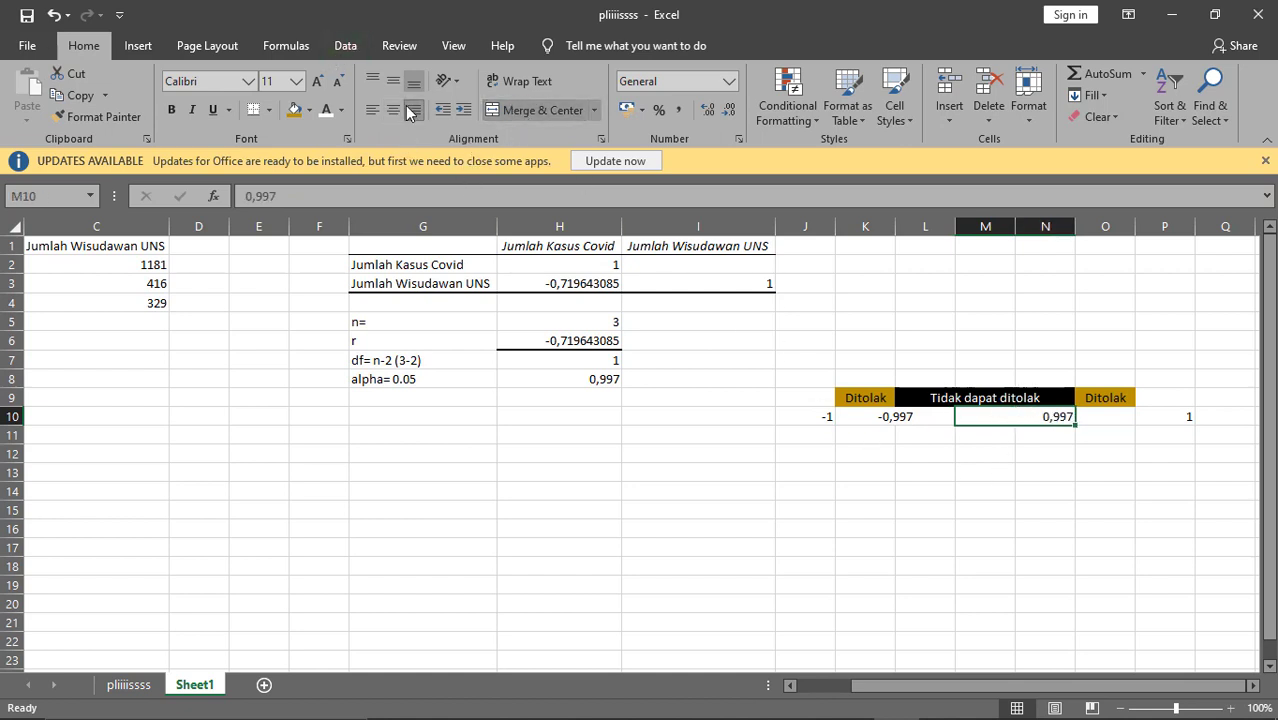
left_click(1098, 415)
Merge and center N10:O10 so the 0,997 boundary sits between "Tidak dapat ditolak" and the second "Ditolak" heading.
left_click_drag(1051, 422, 1125, 413)
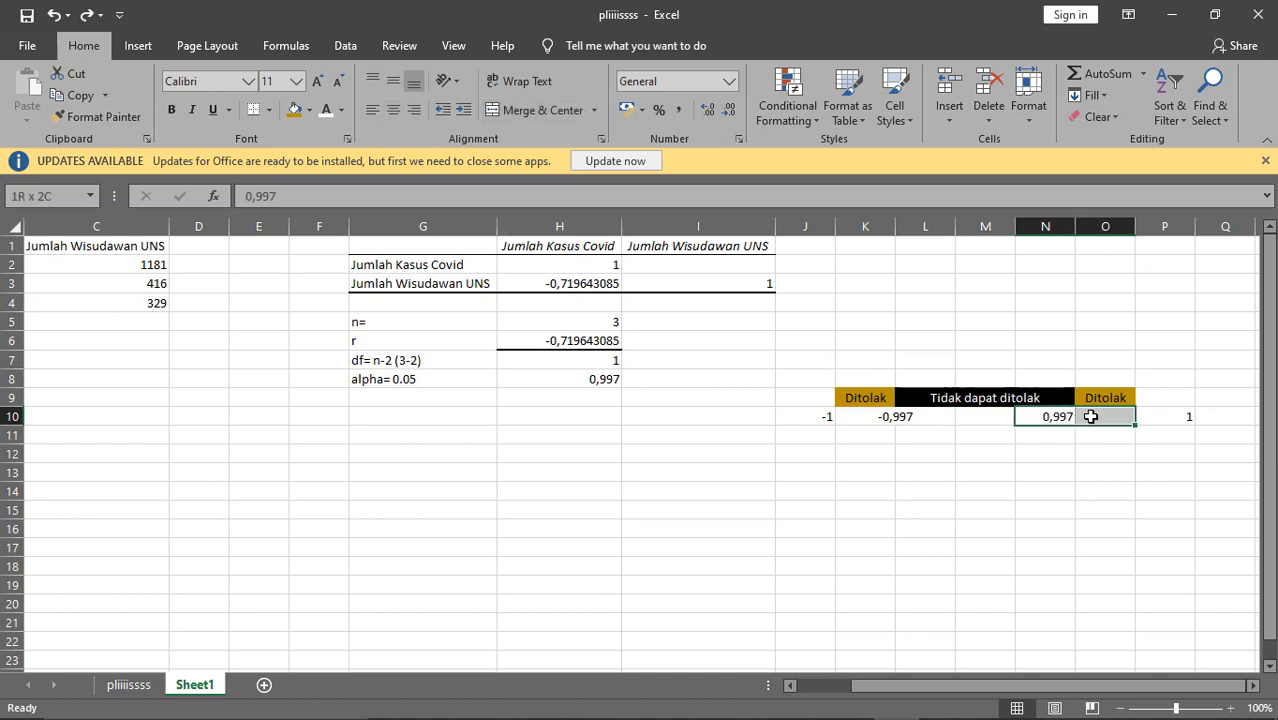
left_click(534, 108)
left_click(1018, 447)
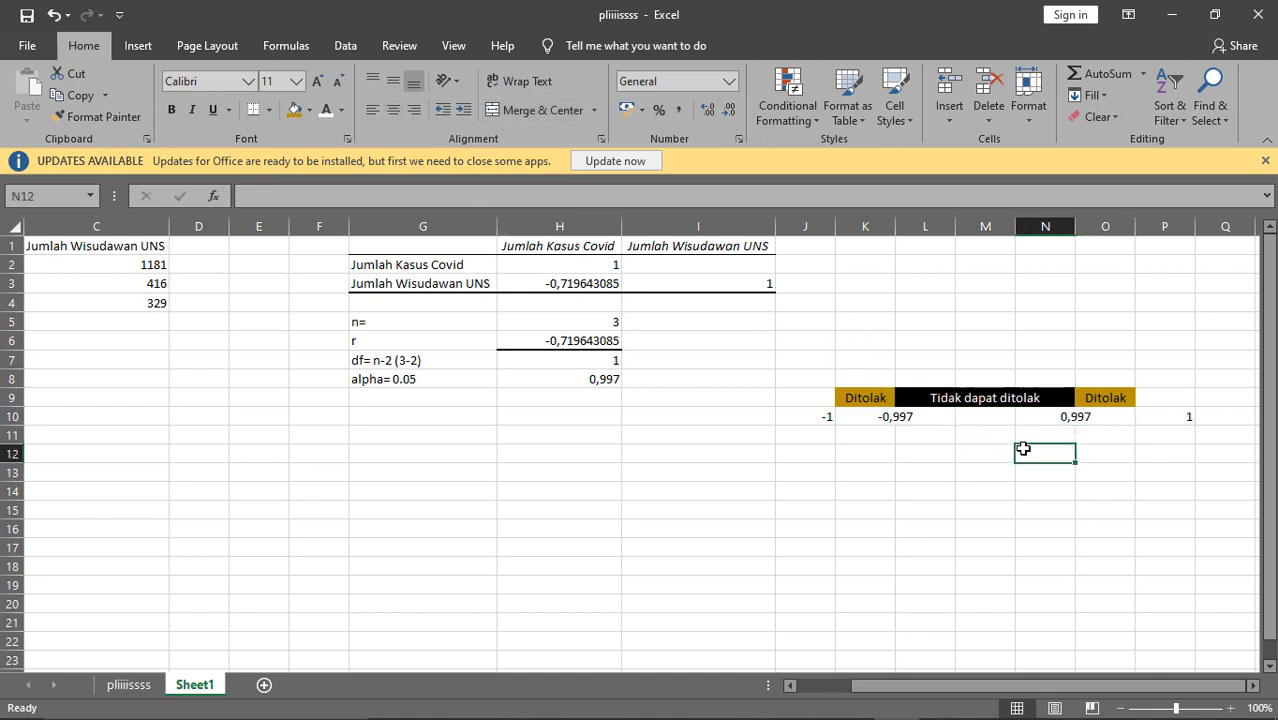
left_click(823, 418)
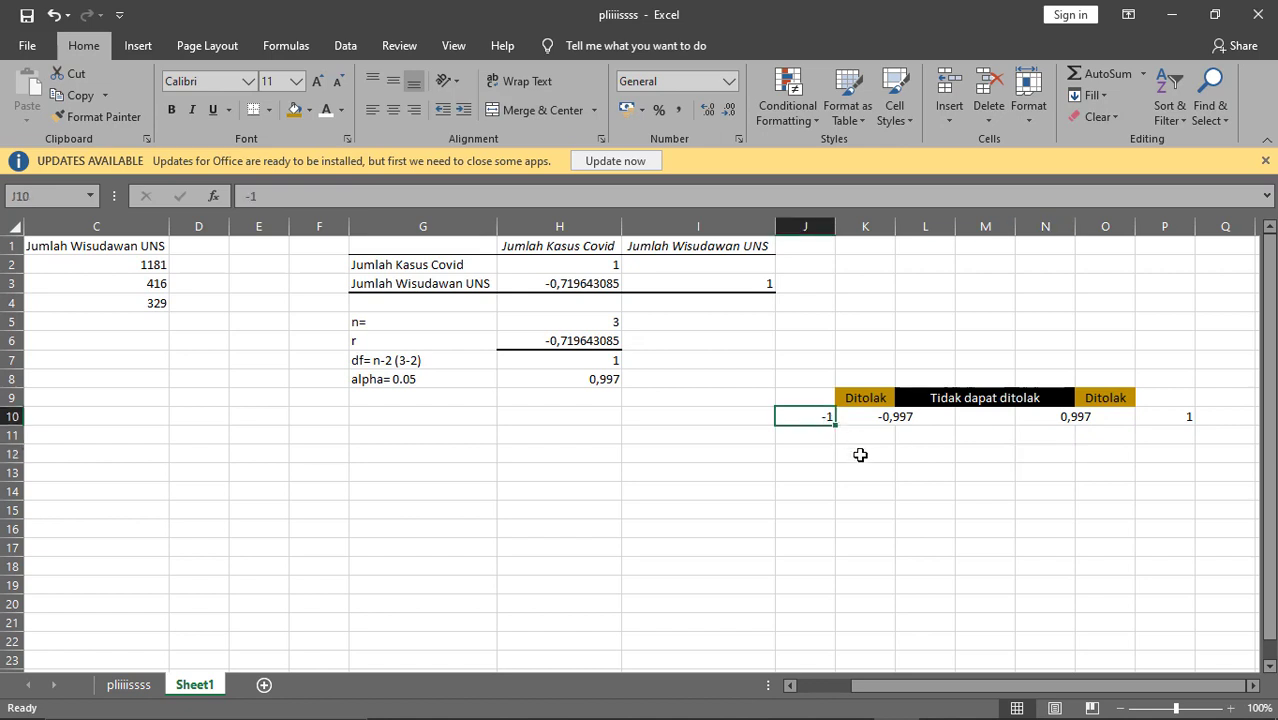
left_click(848, 417)
left_click(983, 417)
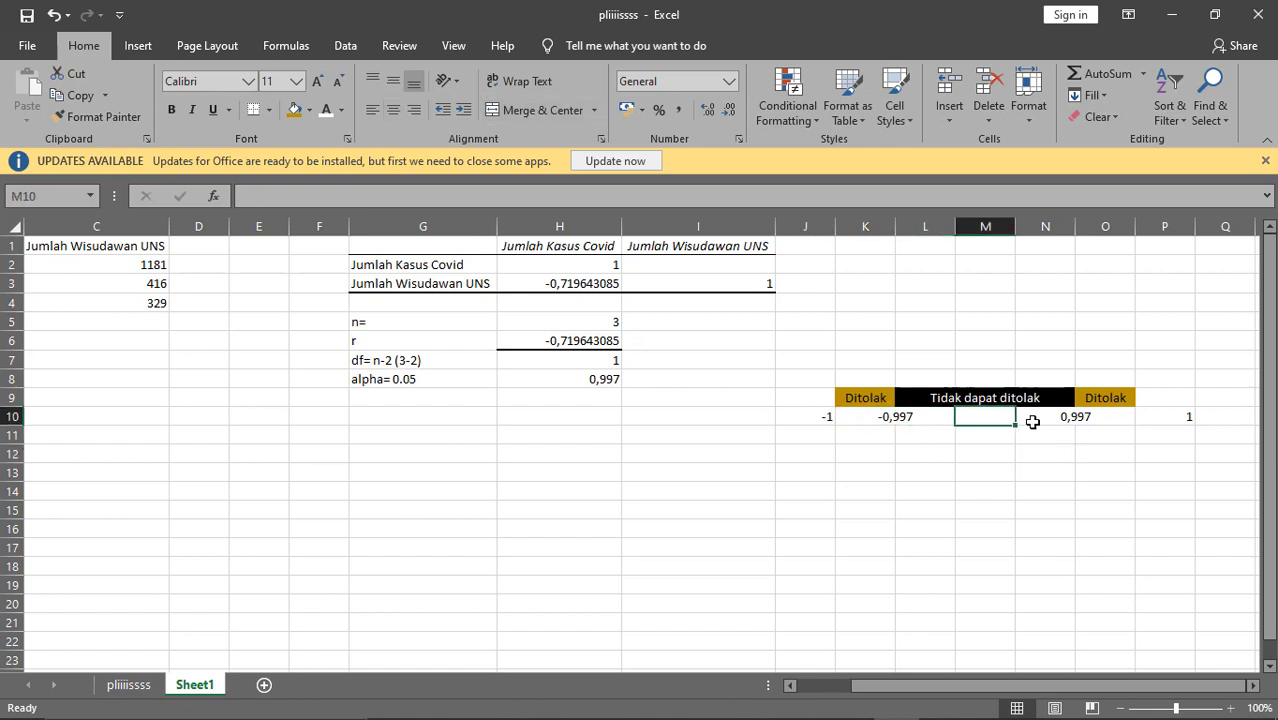
left_click(1075, 418)
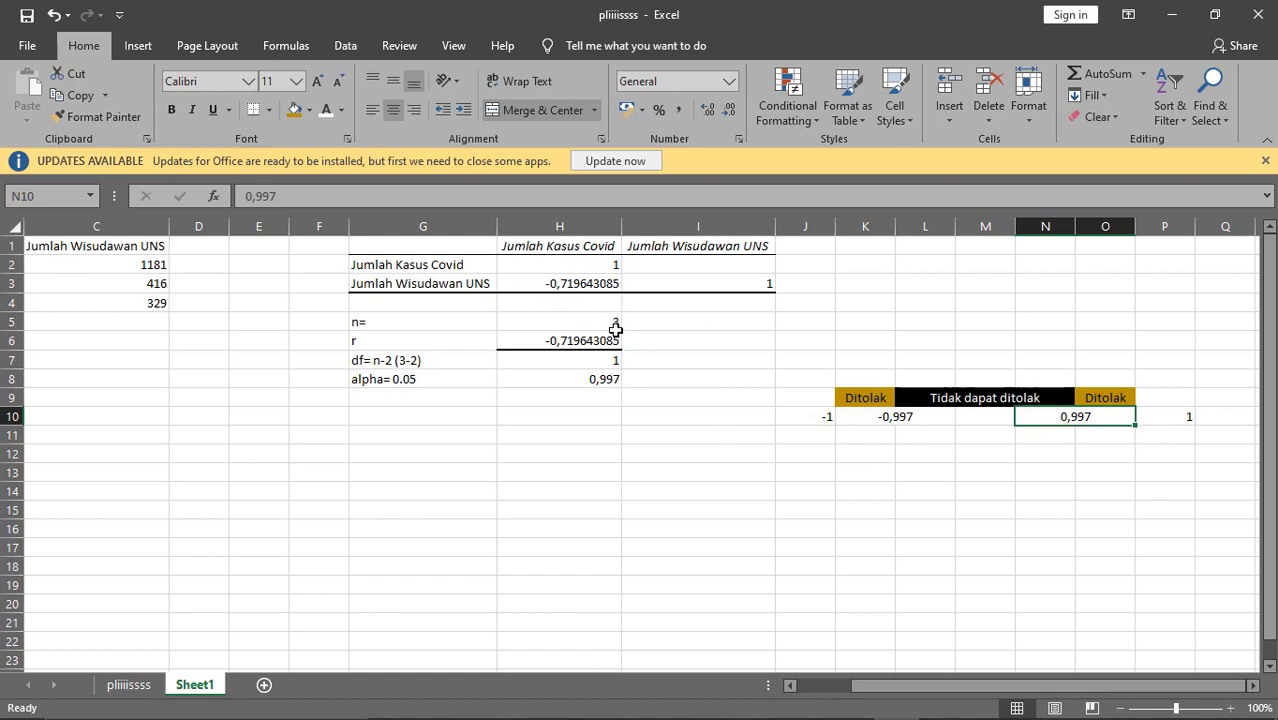
Enter the correlation value -0,719 in K11 below the boundary values and fill the cell with dark gold.
left_click(855, 436)
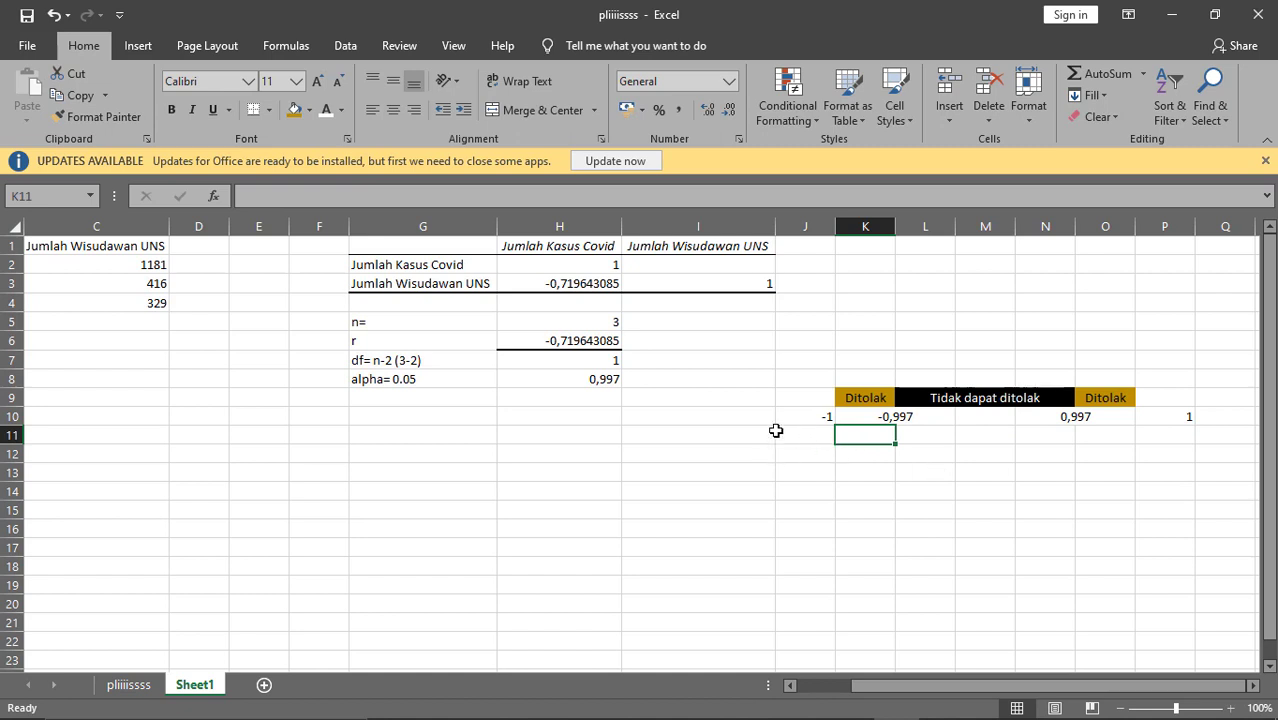
type("-0,")
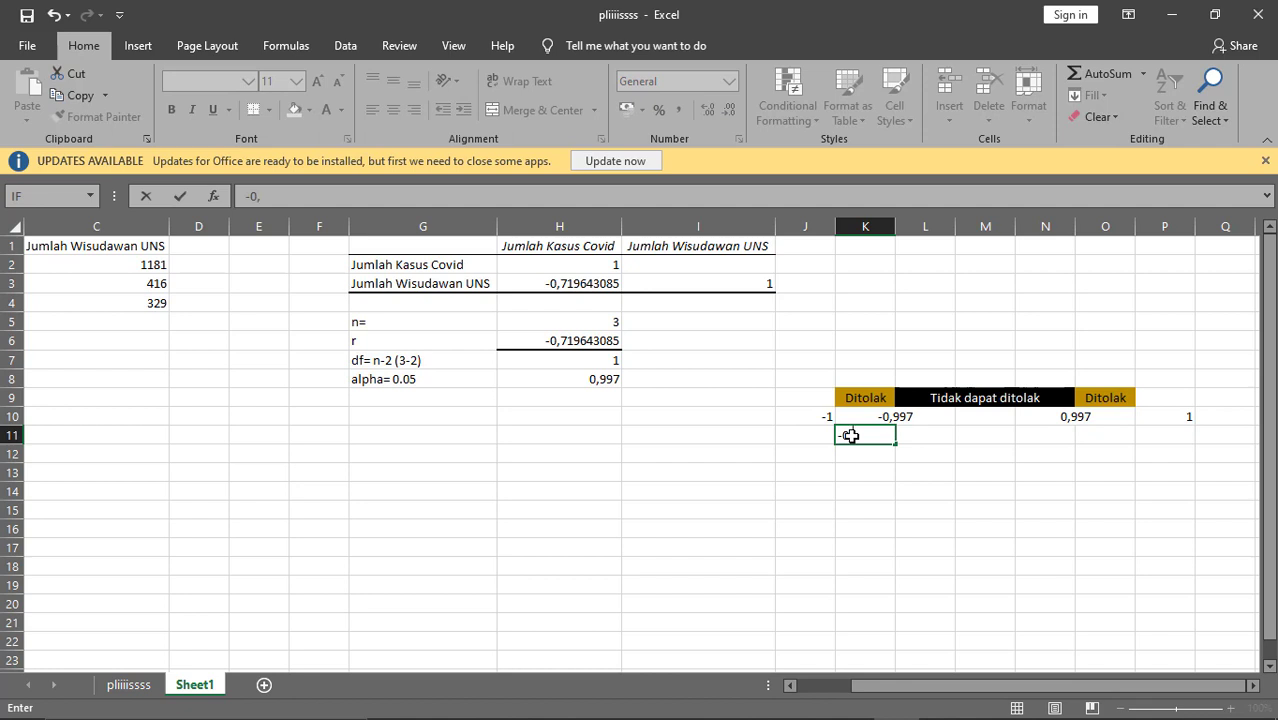
type("719")
left_click(940, 515)
left_click(866, 441)
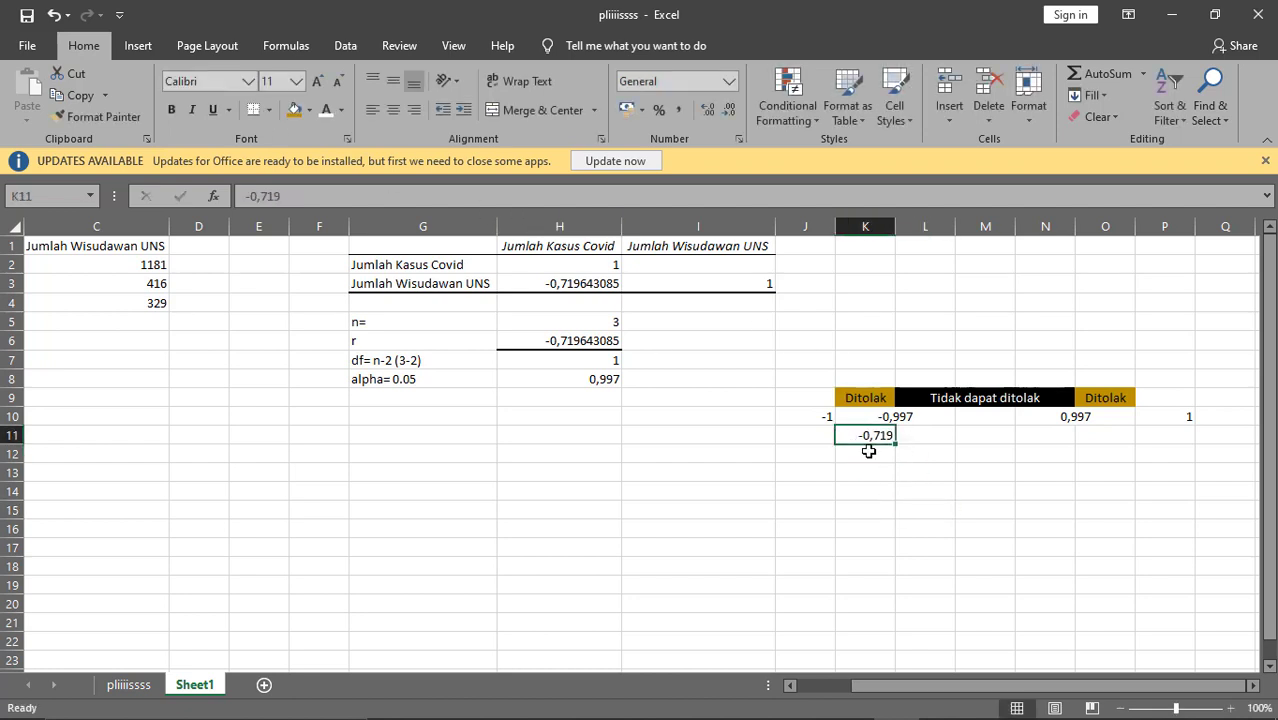
left_click(294, 109)
left_click(830, 456)
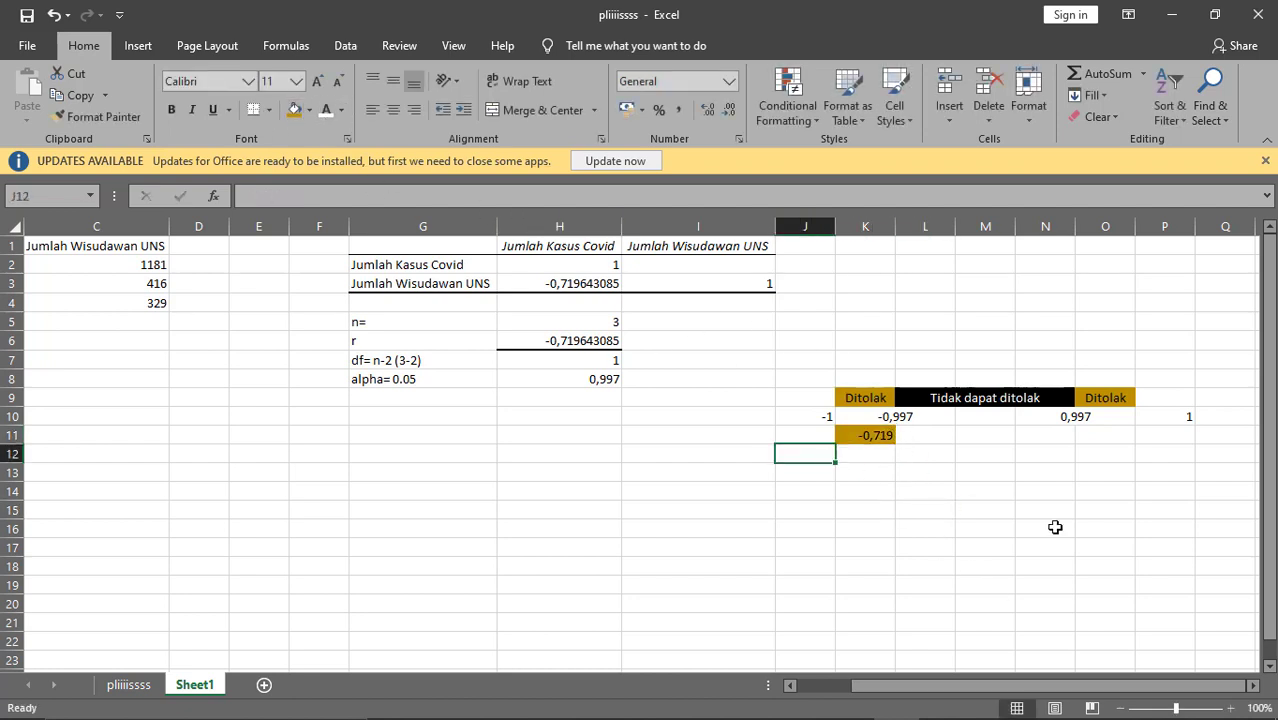
Compare the correlation value in K11 with the boundary values and the "Ditolak" and "Tidak dapat ditolak" regions of the diagram.
left_click(930, 457)
left_click(1003, 459)
left_click_drag(984, 420, 879, 392)
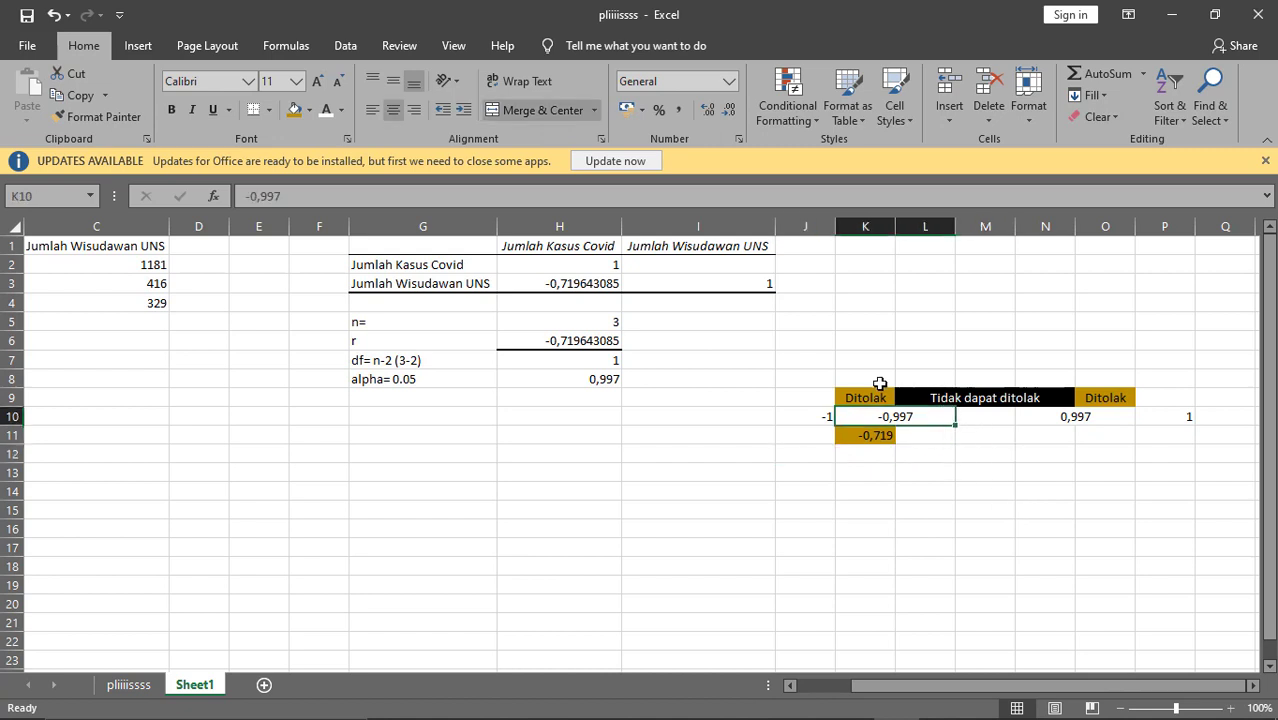
left_click(879, 379)
left_click(770, 401)
left_click(856, 444)
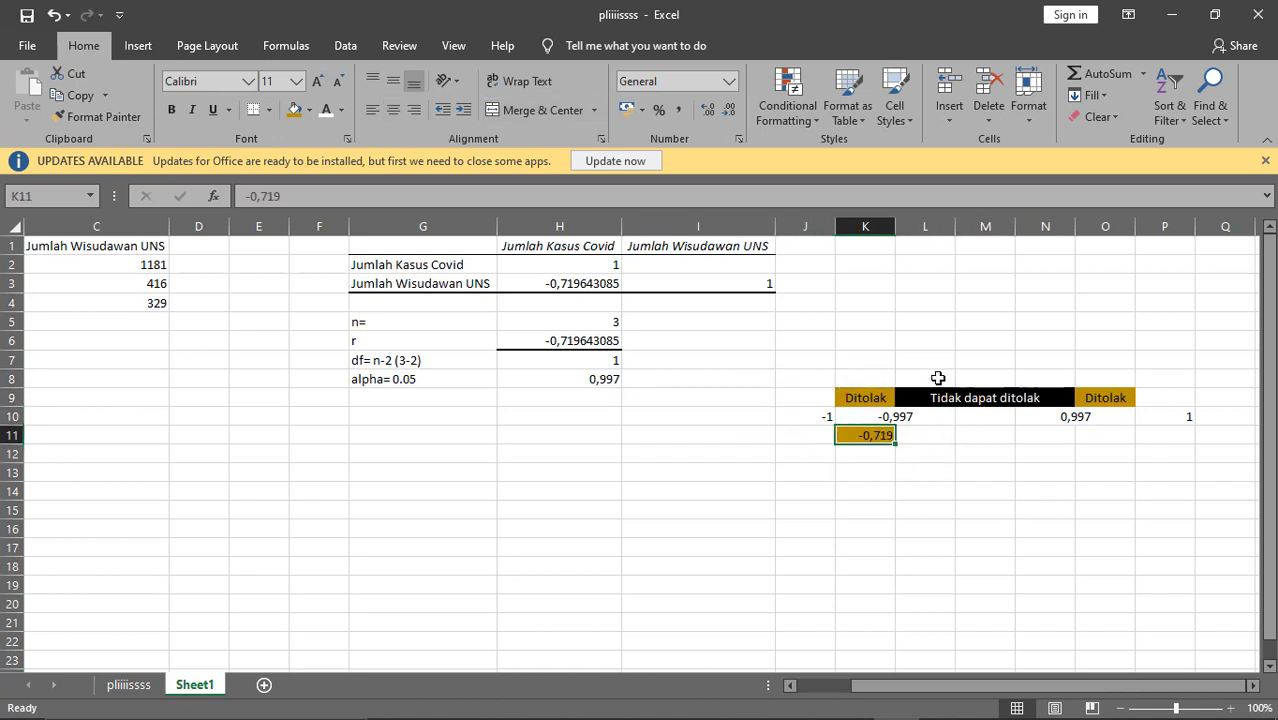
left_click(940, 376)
left_click(960, 450)
left_click(862, 394)
left_click(858, 362)
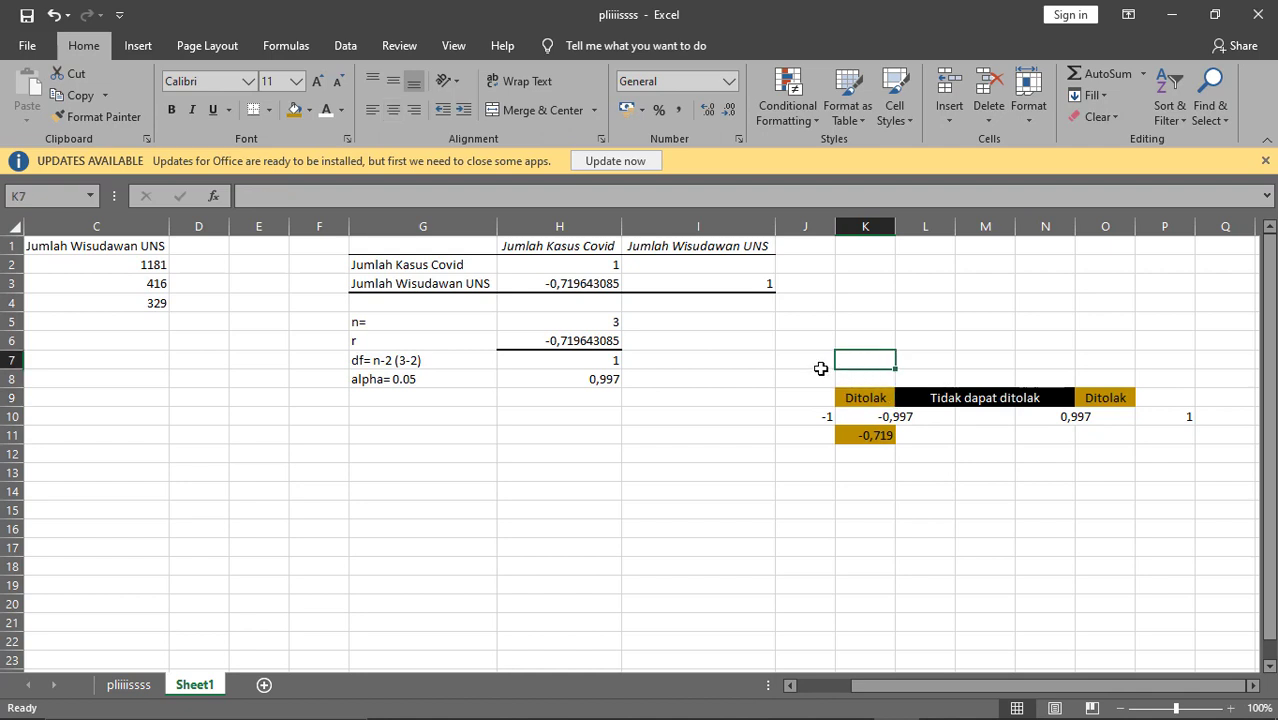
left_click(770, 400)
left_click(791, 435)
left_click(871, 470)
left_click(939, 472)
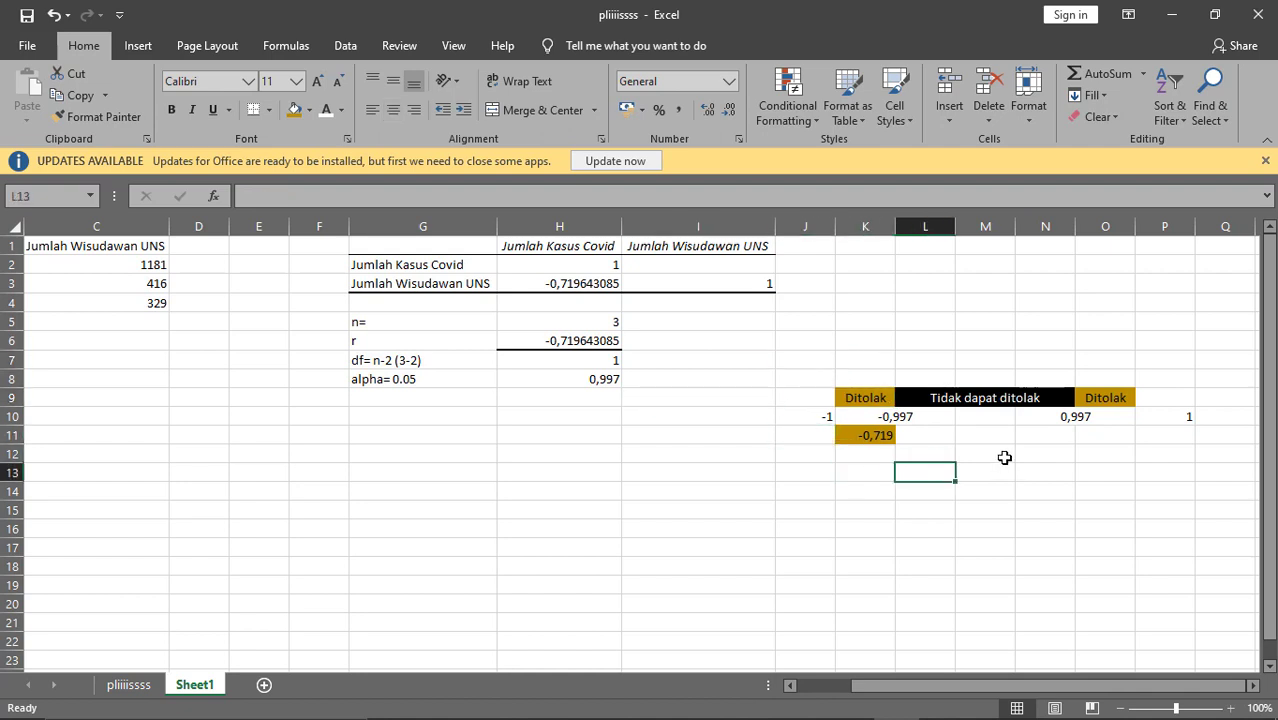
left_click(1004, 457)
left_click(1034, 458)
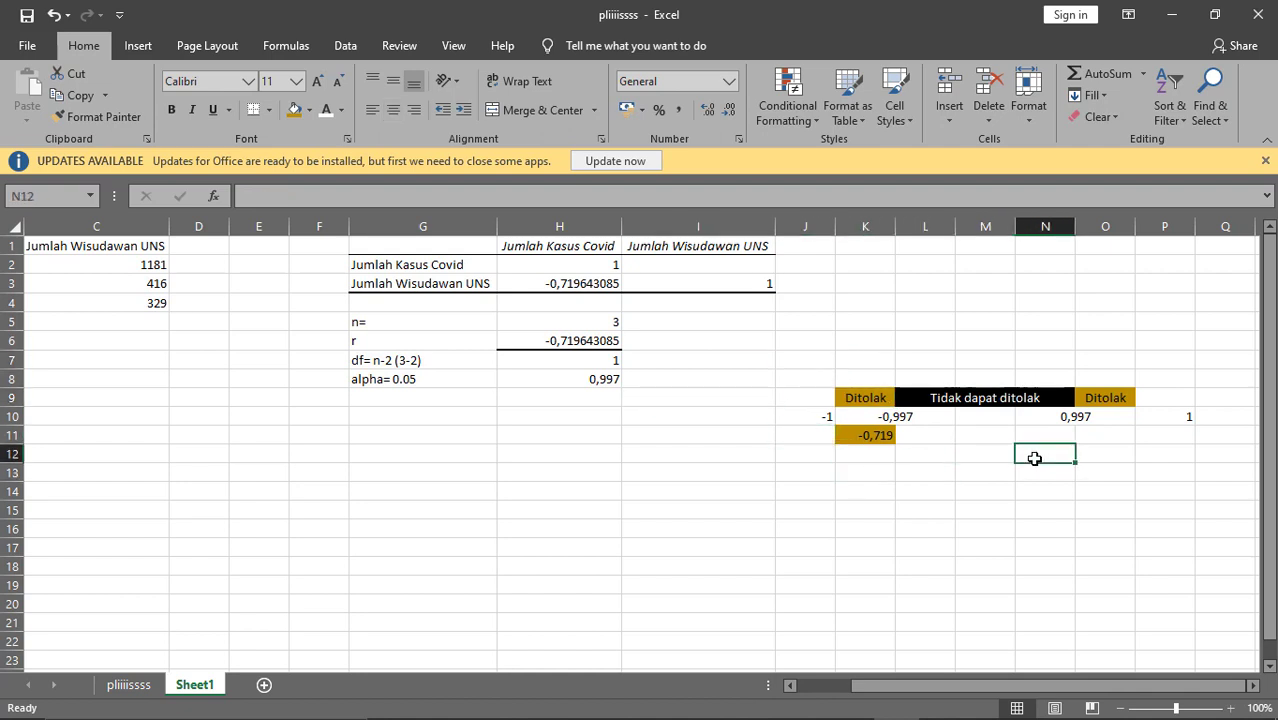